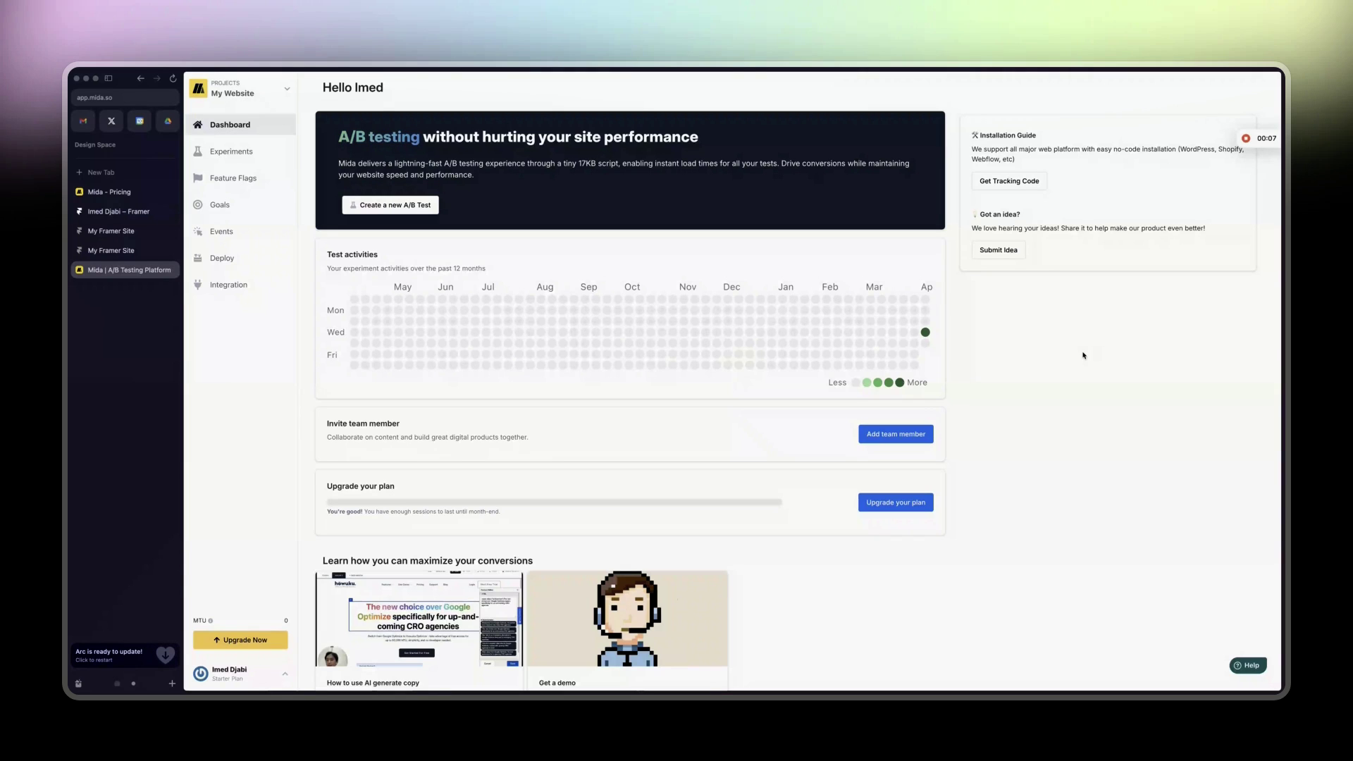
# Step: Look over Mida's Pricing page
pyautogui.click(90, 193)
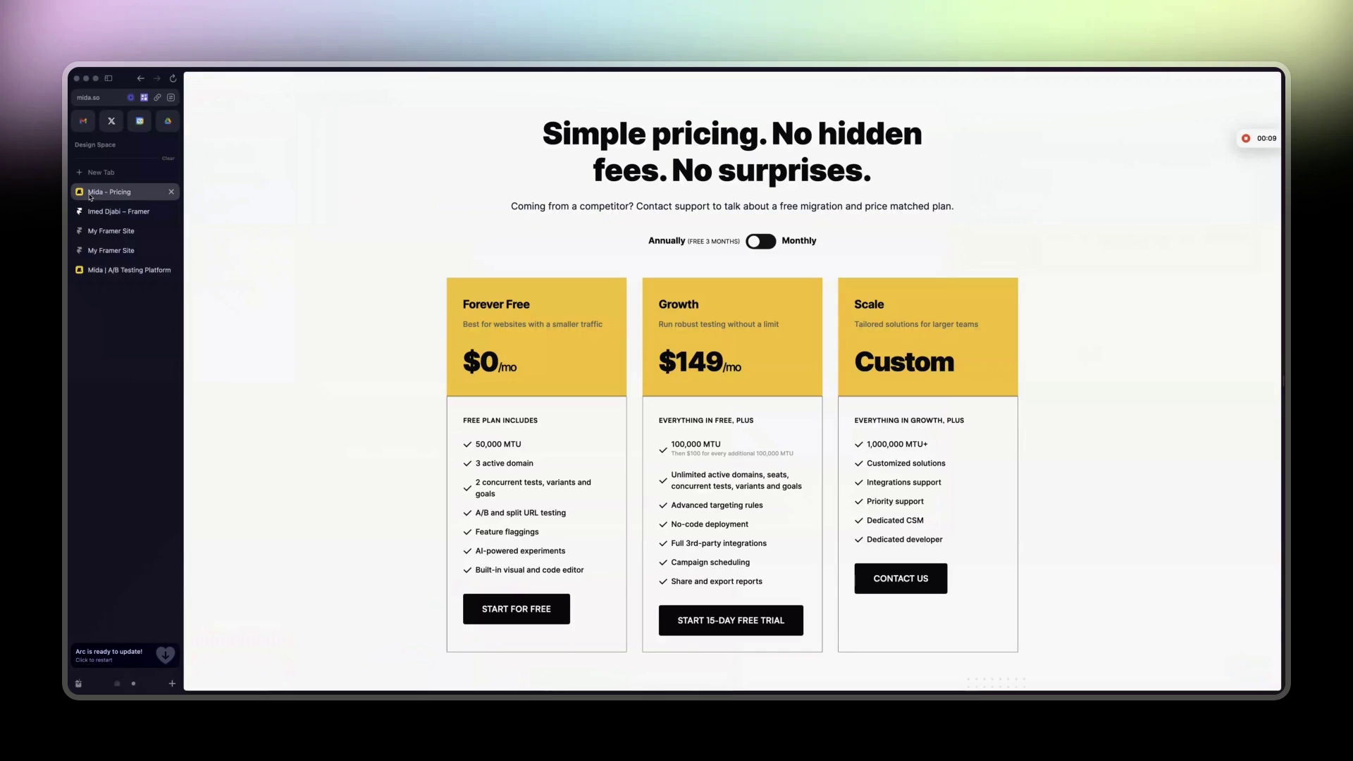
pyautogui.scroll(2, 370, 162)
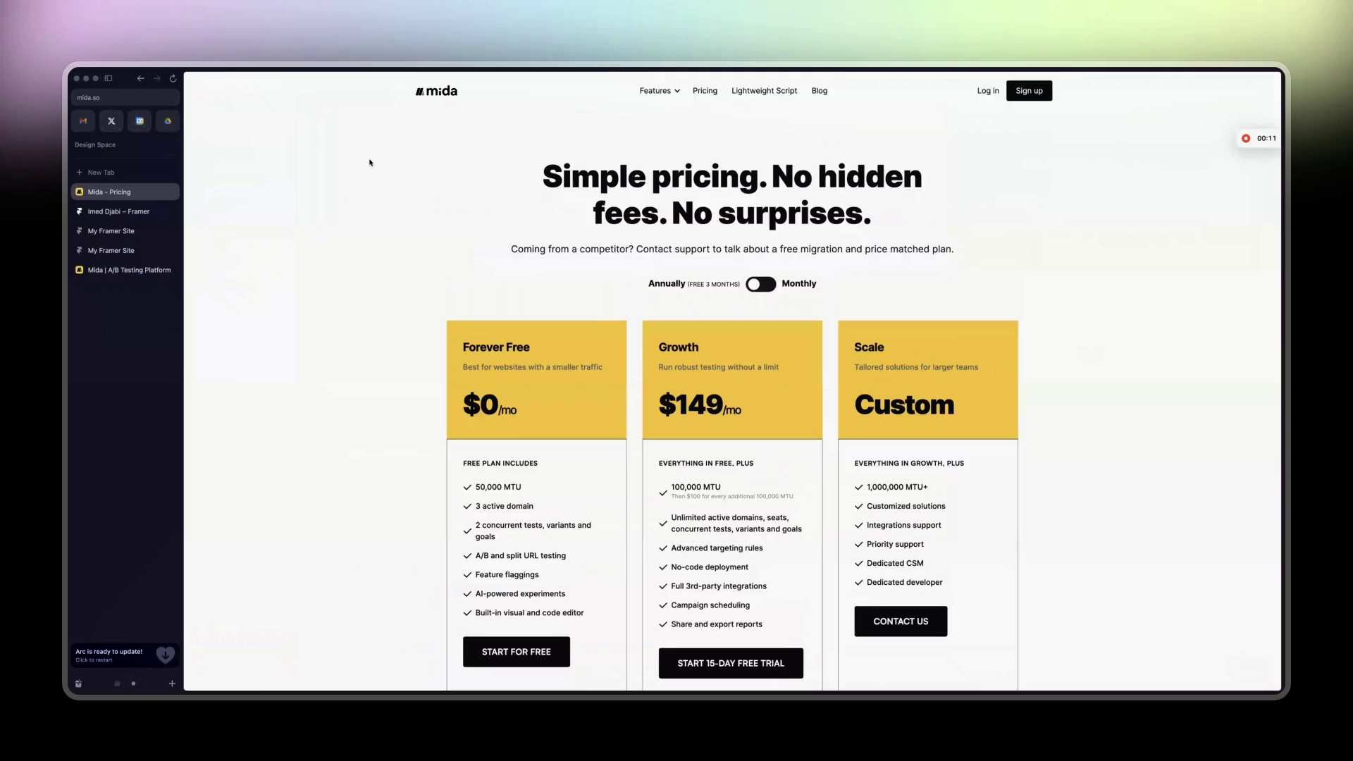
pyautogui.scroll(-1, 564, 176)
pyautogui.scroll(1, 811, 148)
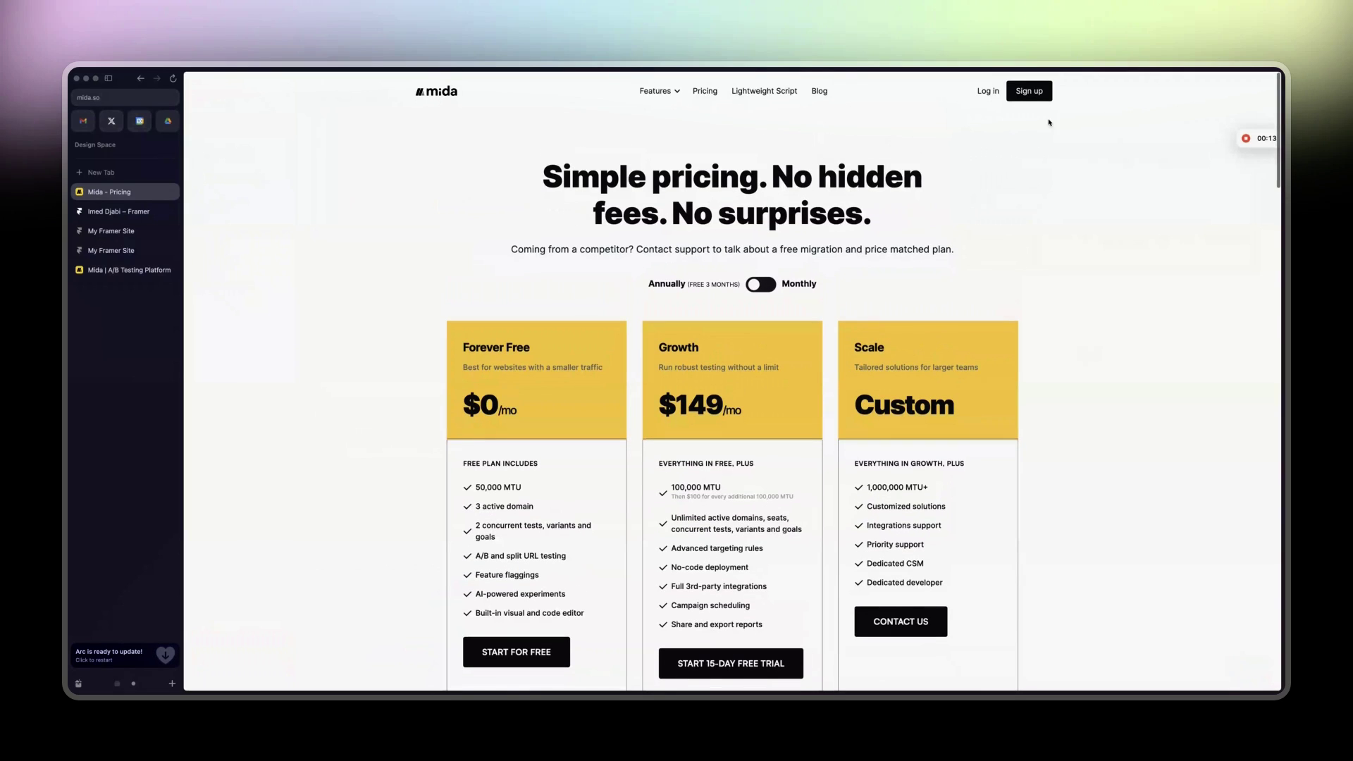
pyautogui.scroll(-1, 492, 283)
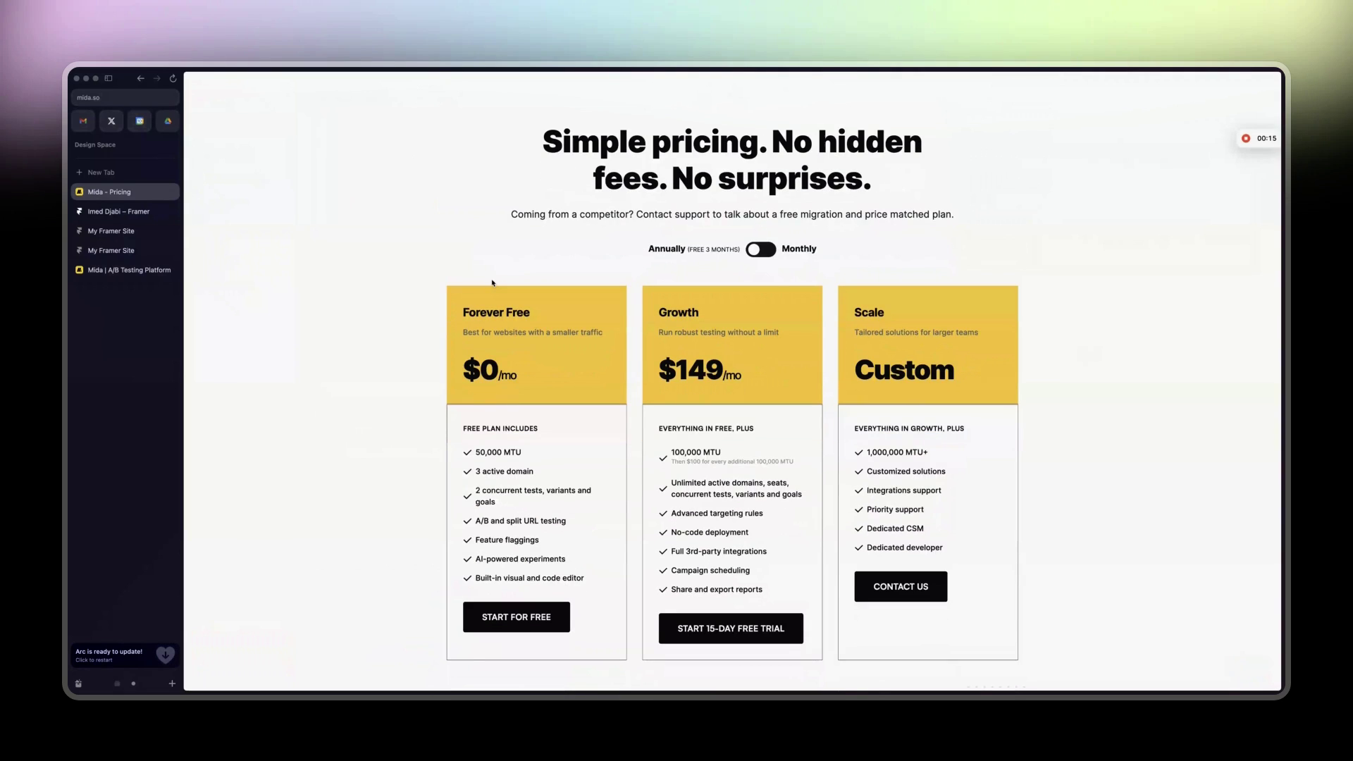
pyautogui.scroll(-5, 492, 282)
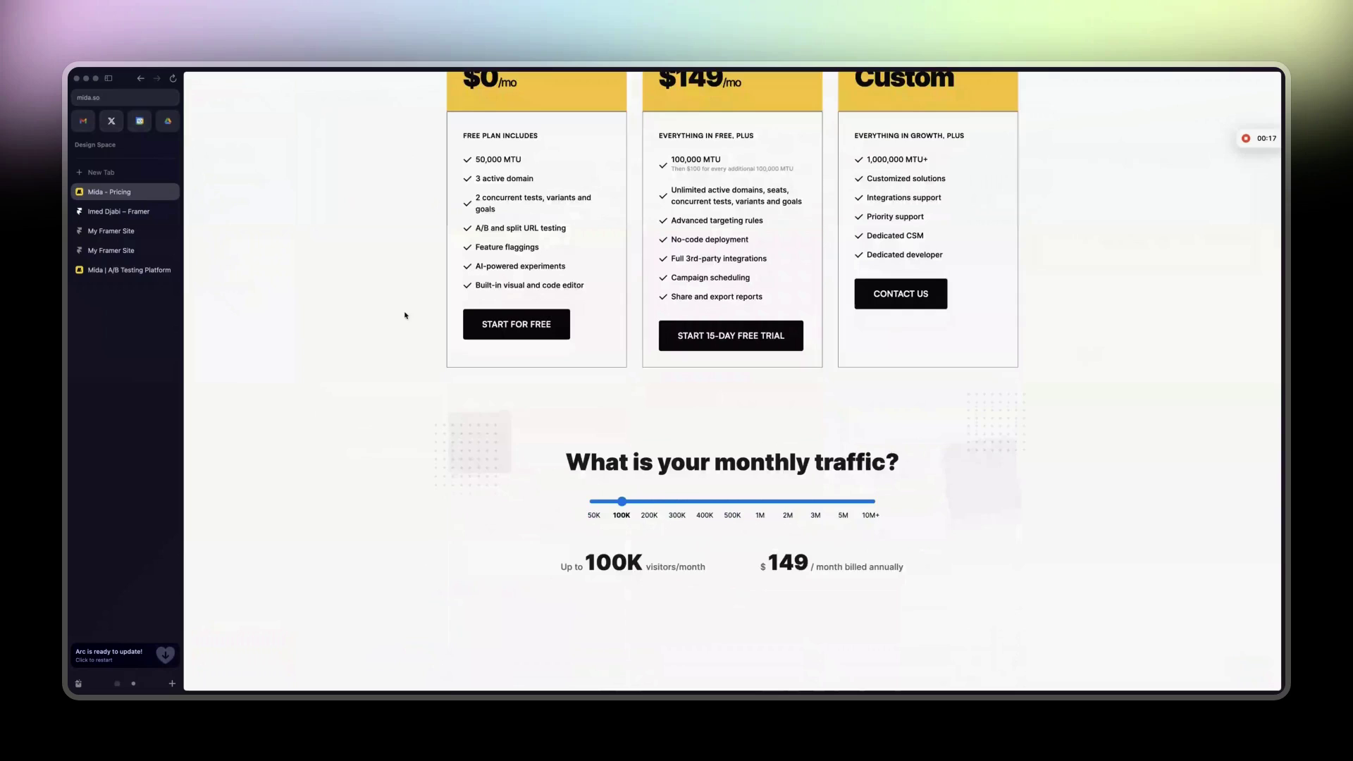
pyautogui.scroll(3, 405, 315)
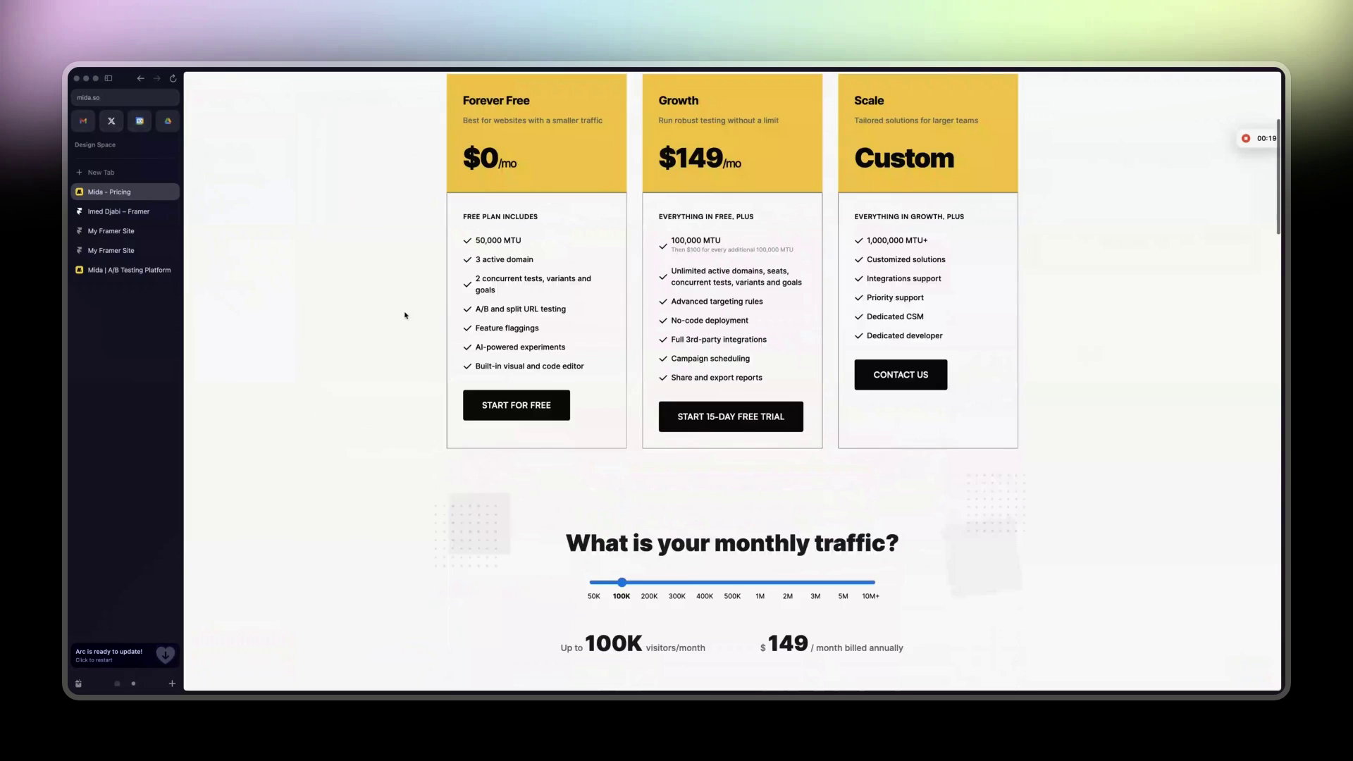
pyautogui.scroll(4, 392, 323)
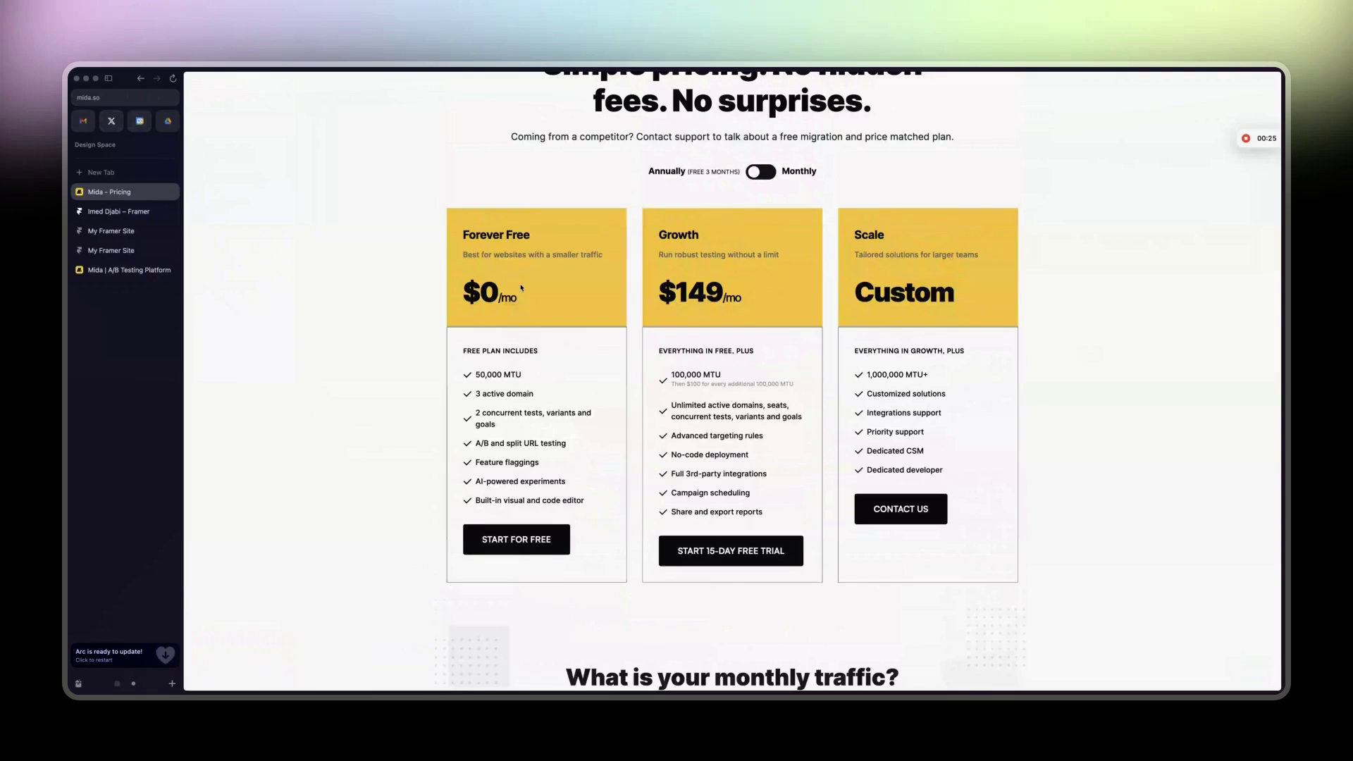
# Step: Copy the manual-installation script from Mida's Get Tracking Code dialog, then bring up the live Framer site
pyautogui.hotkey('ctrl', 'Tab')
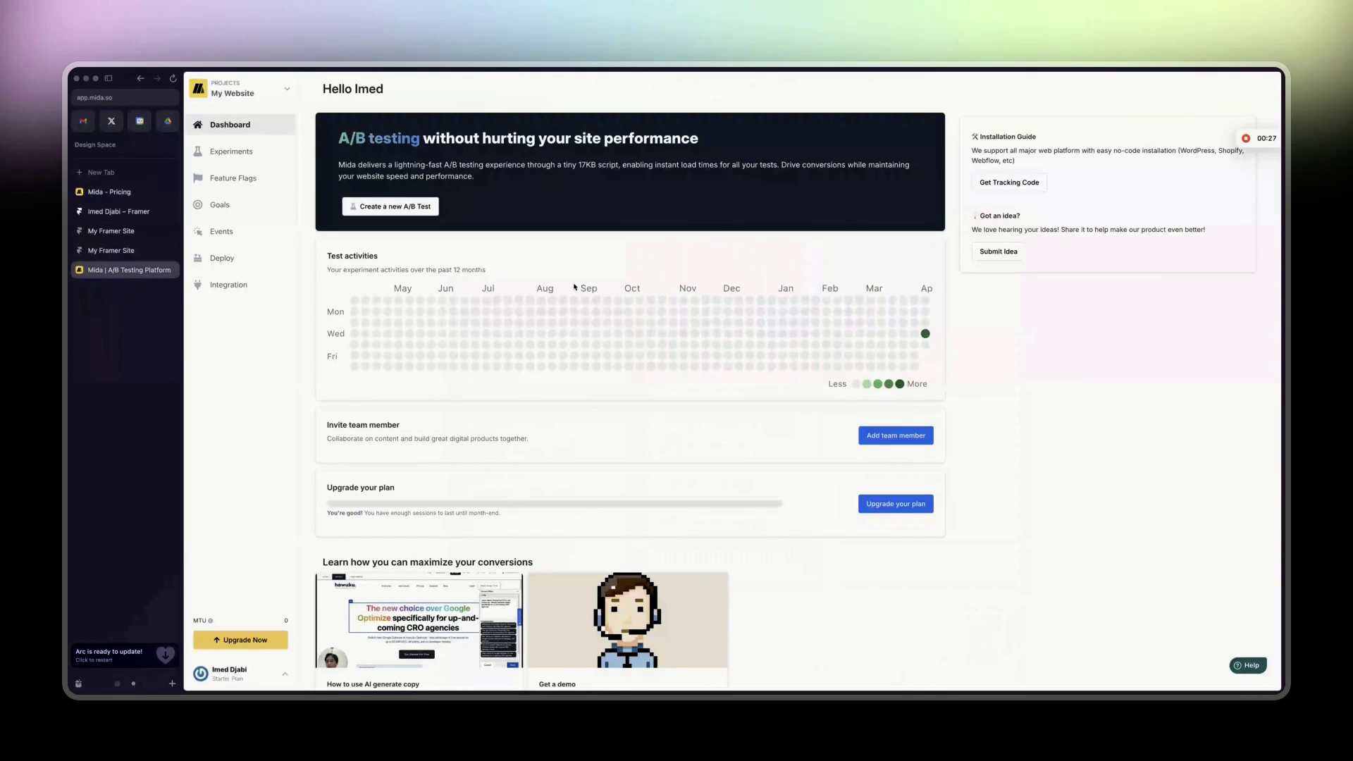
pyautogui.click(1009, 181)
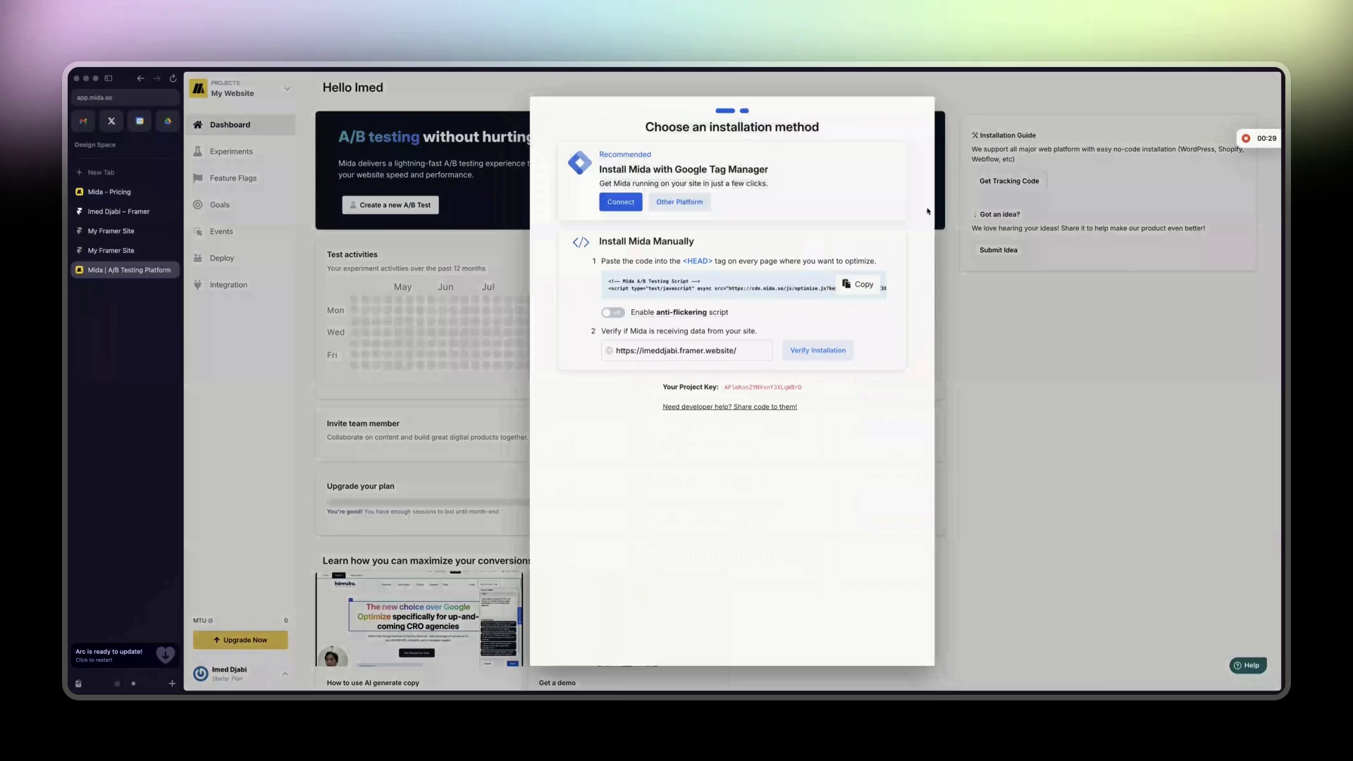
pyautogui.click(849, 284)
pyautogui.click(108, 231)
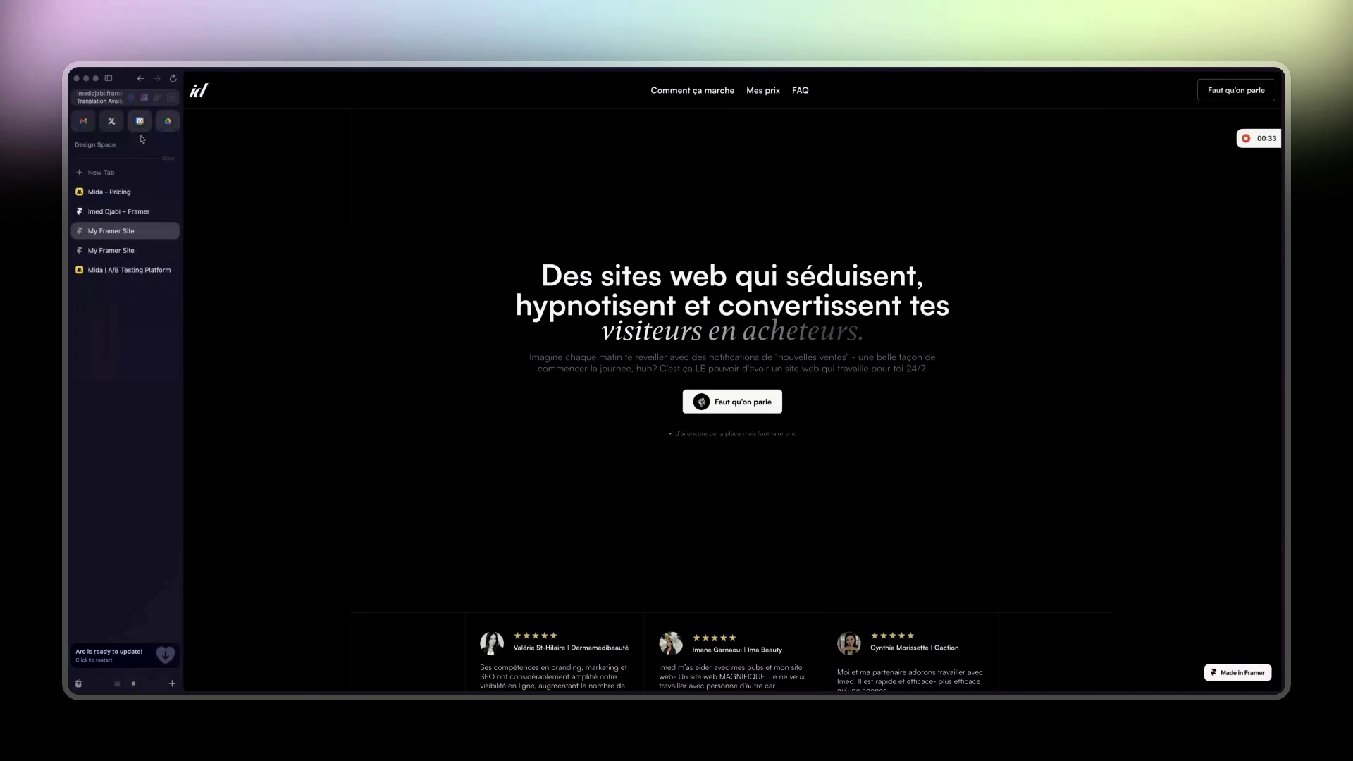
# Step: Open Framer's Site Settings General page and scroll down to the empty Custom Code fields
pyautogui.click(112, 212)
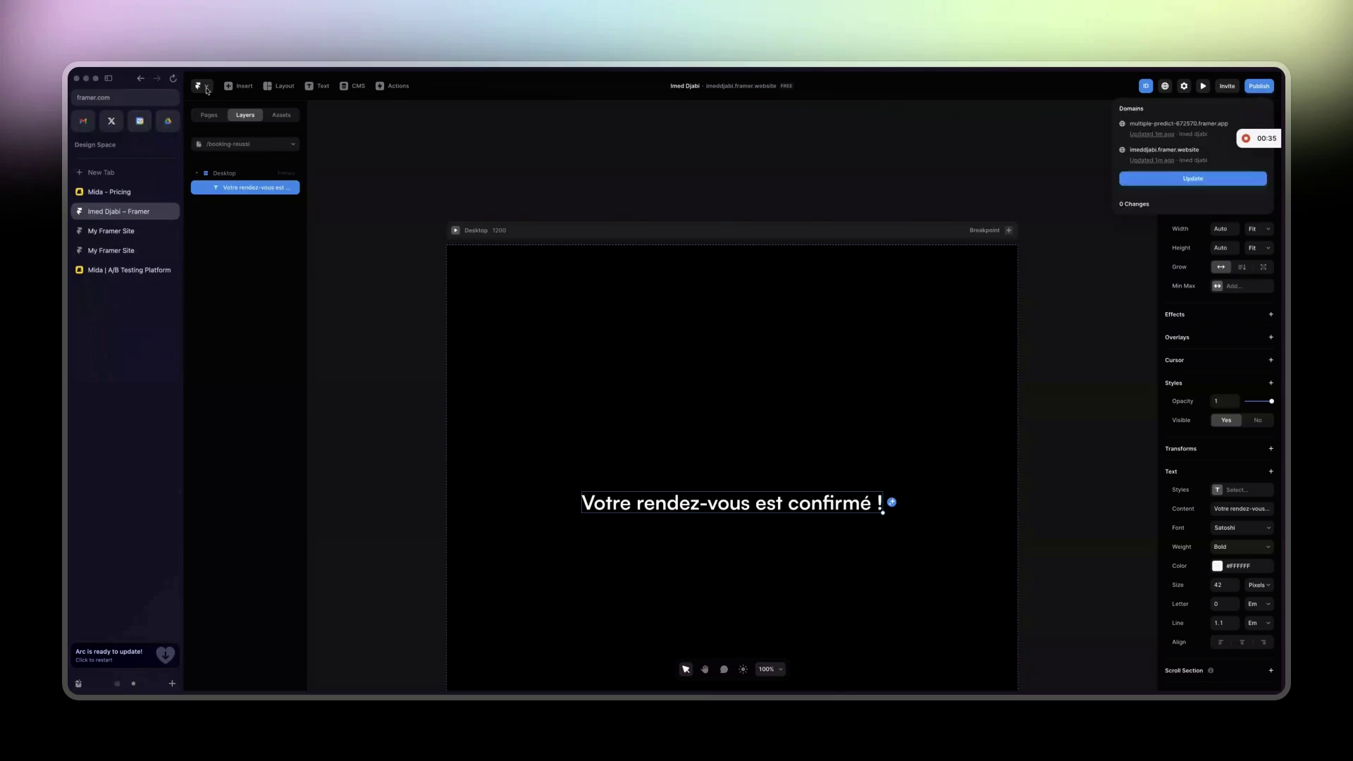
pyautogui.click(206, 87)
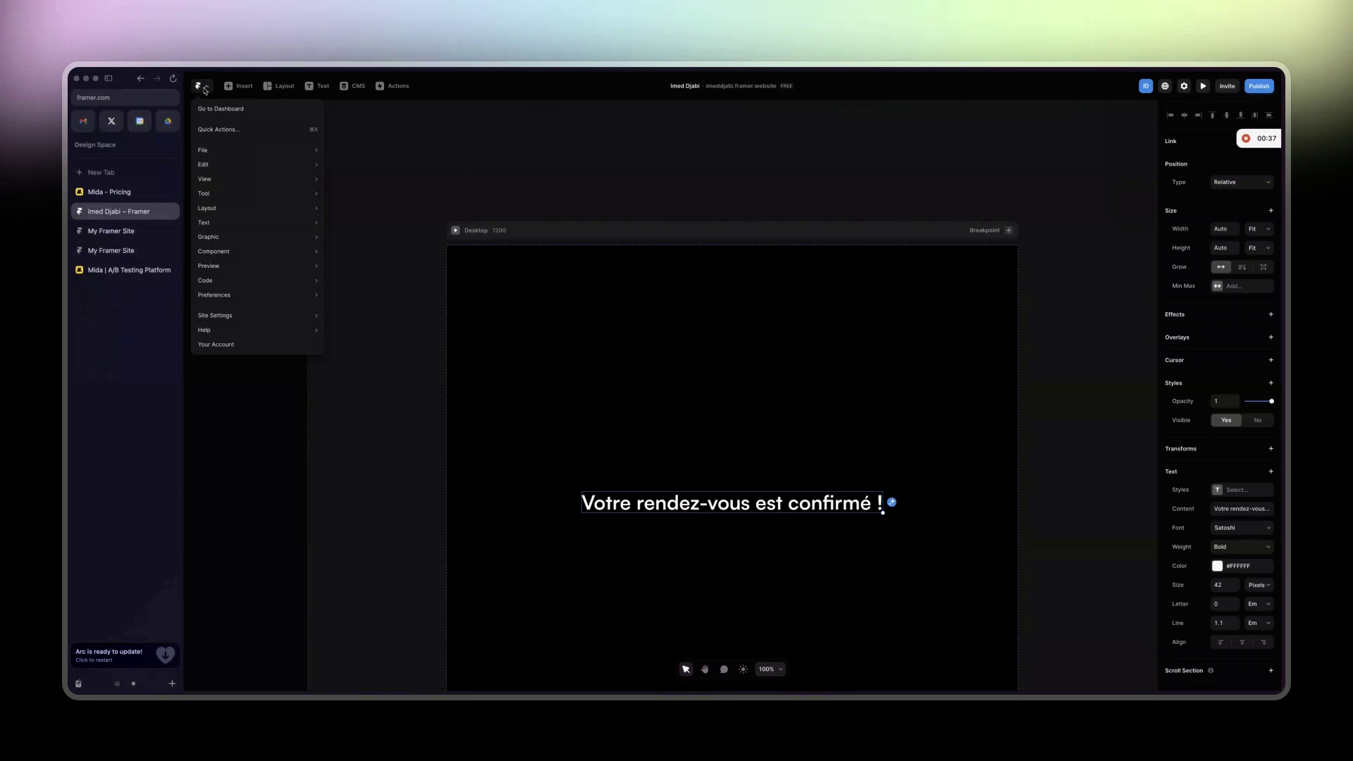
pyautogui.moveTo(310, 316)
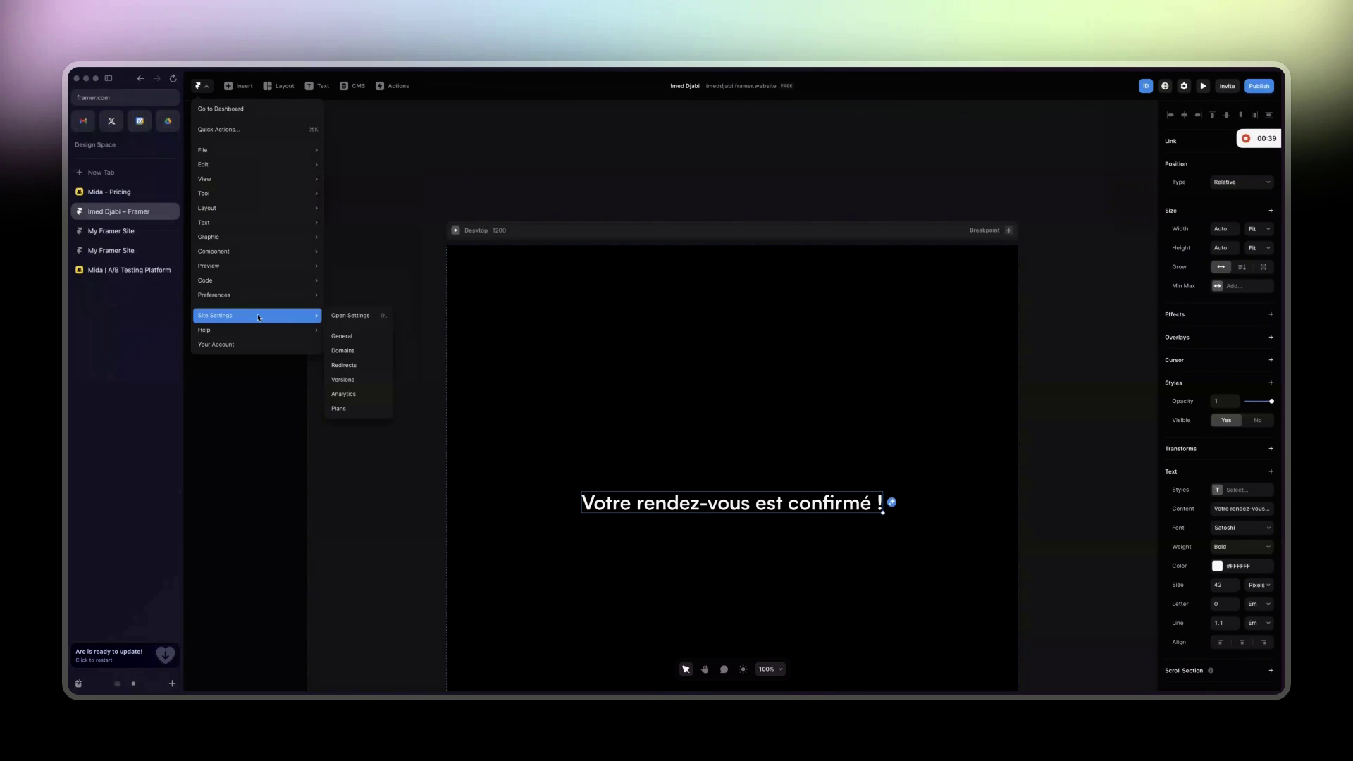
pyautogui.click(355, 317)
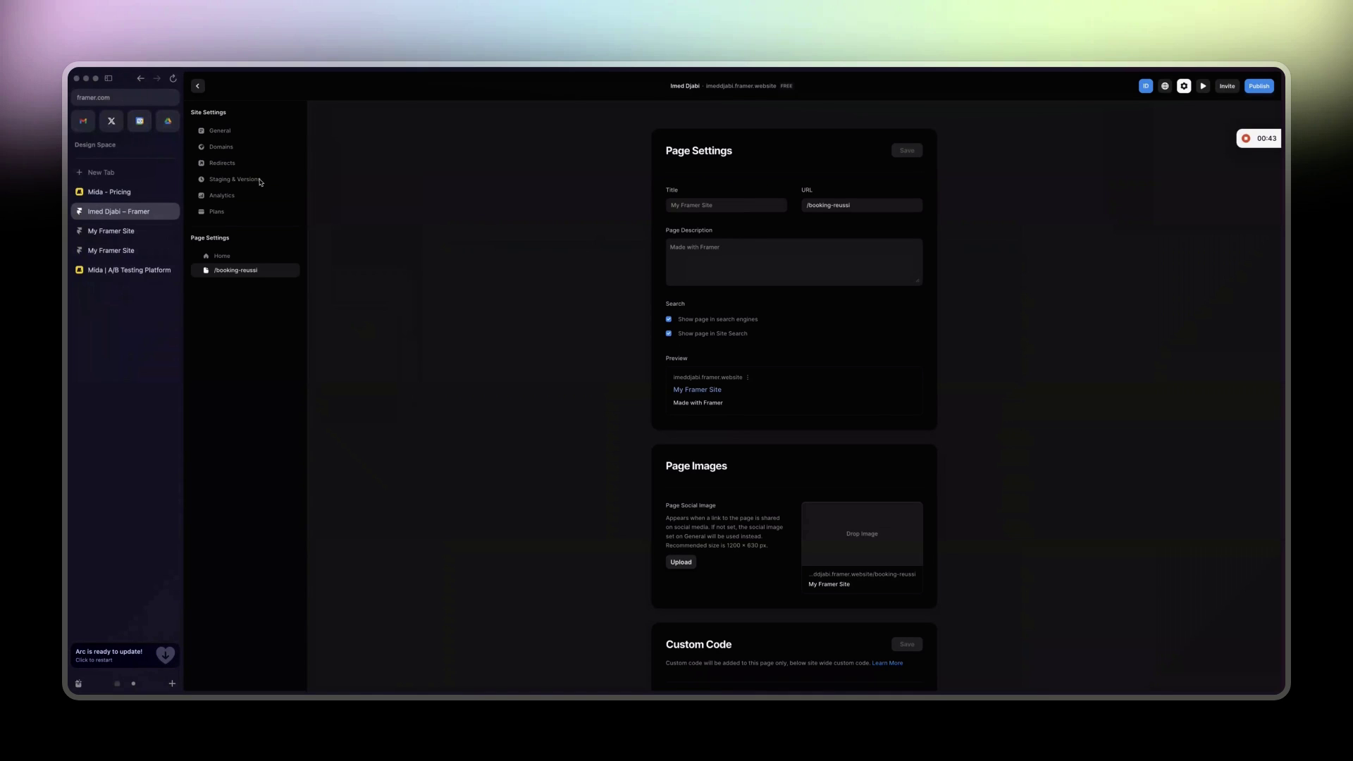
pyautogui.click(227, 135)
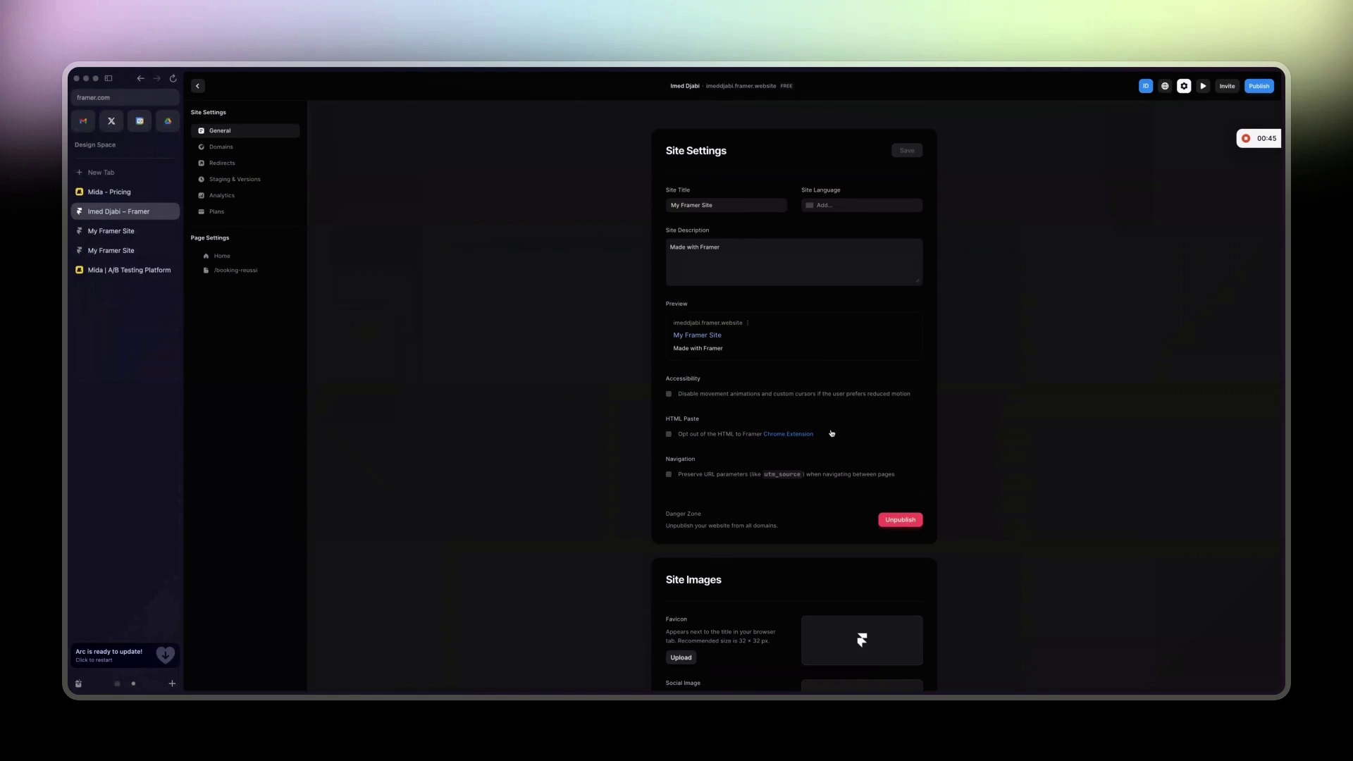
pyautogui.scroll(-15, 832, 433)
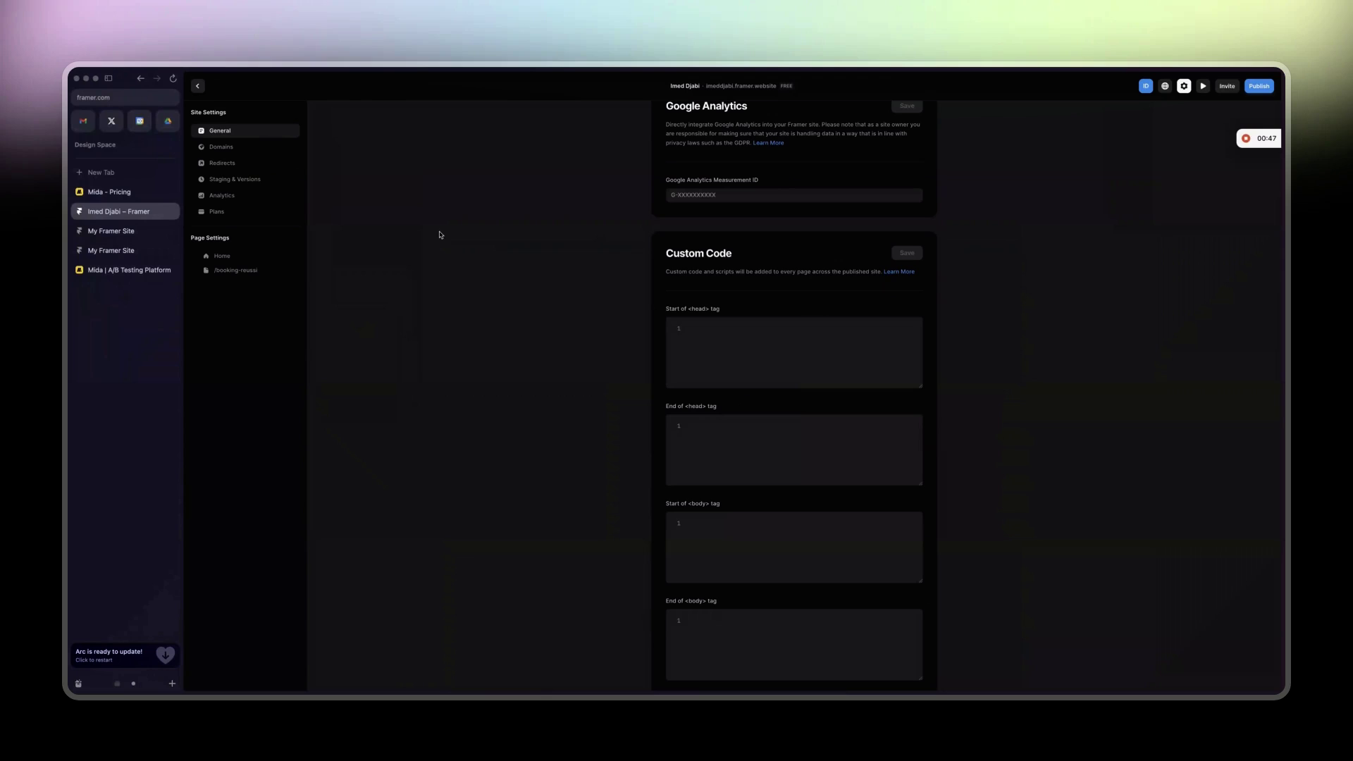
# Step: Paste the Mida tracking script into the Start of <head> tag field and save it
pyautogui.click(754, 361)
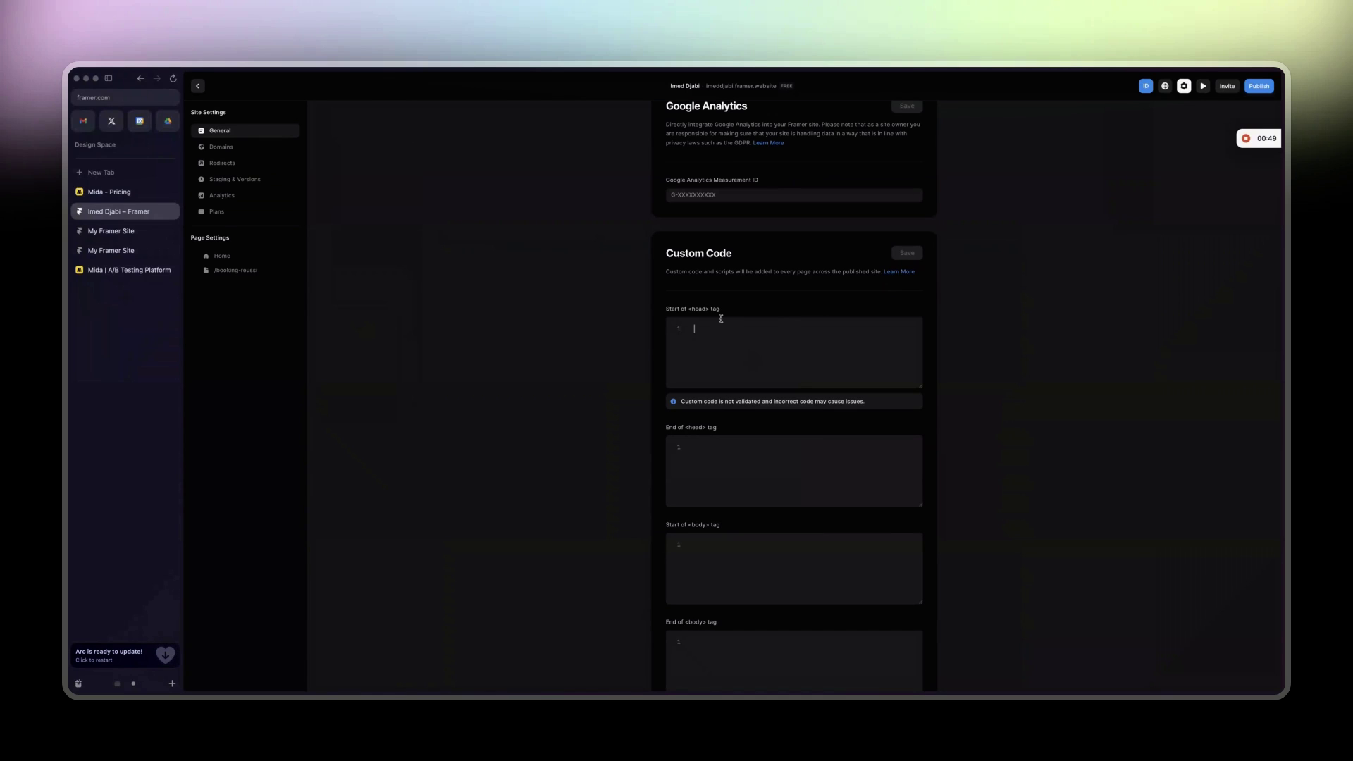
pyautogui.press('super+v')
pyautogui.click(912, 255)
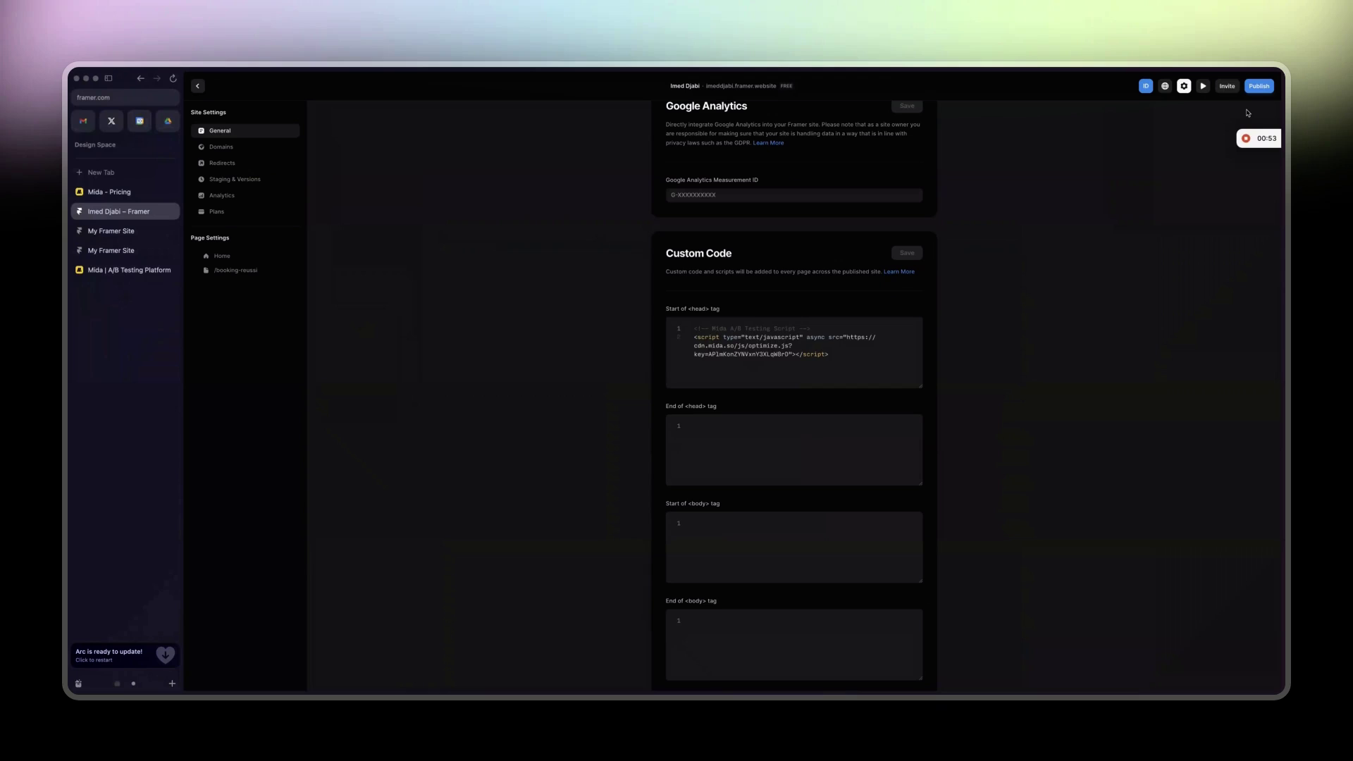
# Step: Publish the update to the live domain and open the published site
pyautogui.click(1259, 86)
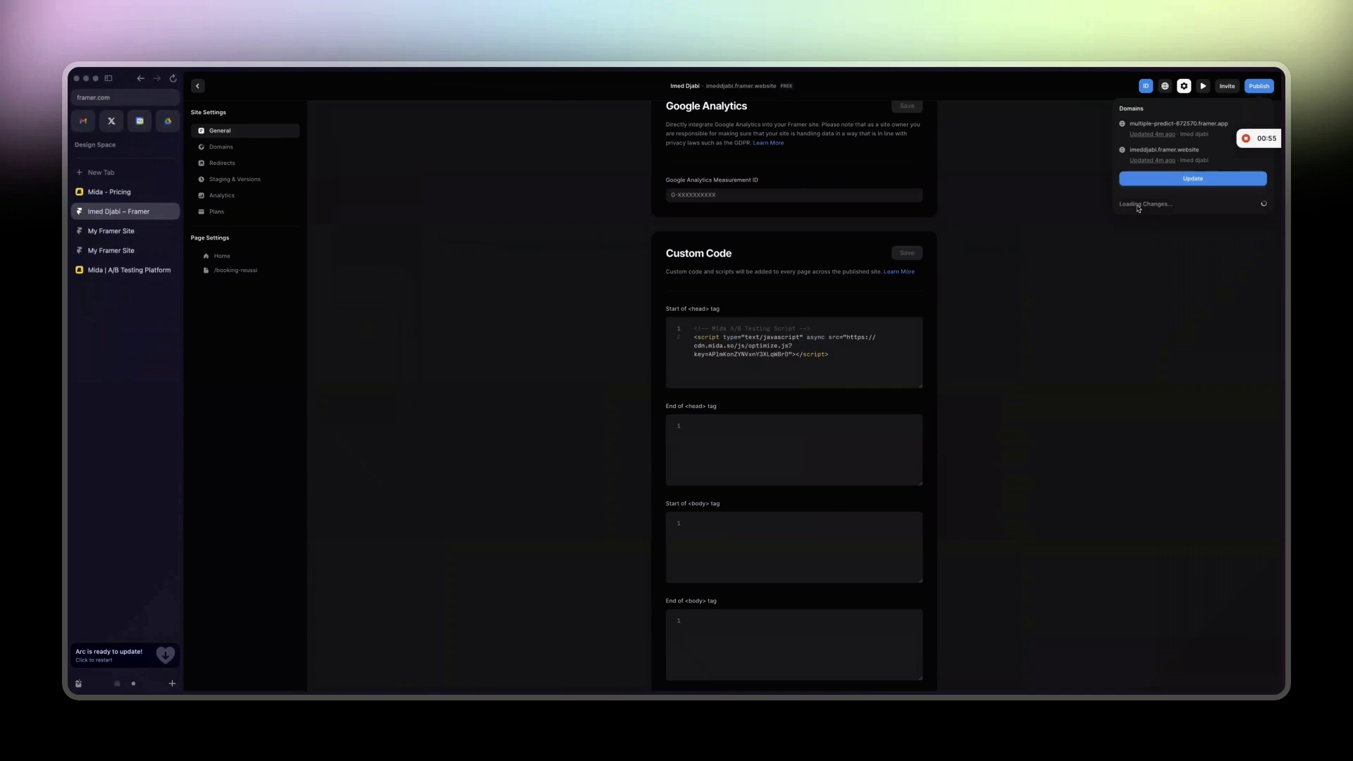
pyautogui.click(1149, 179)
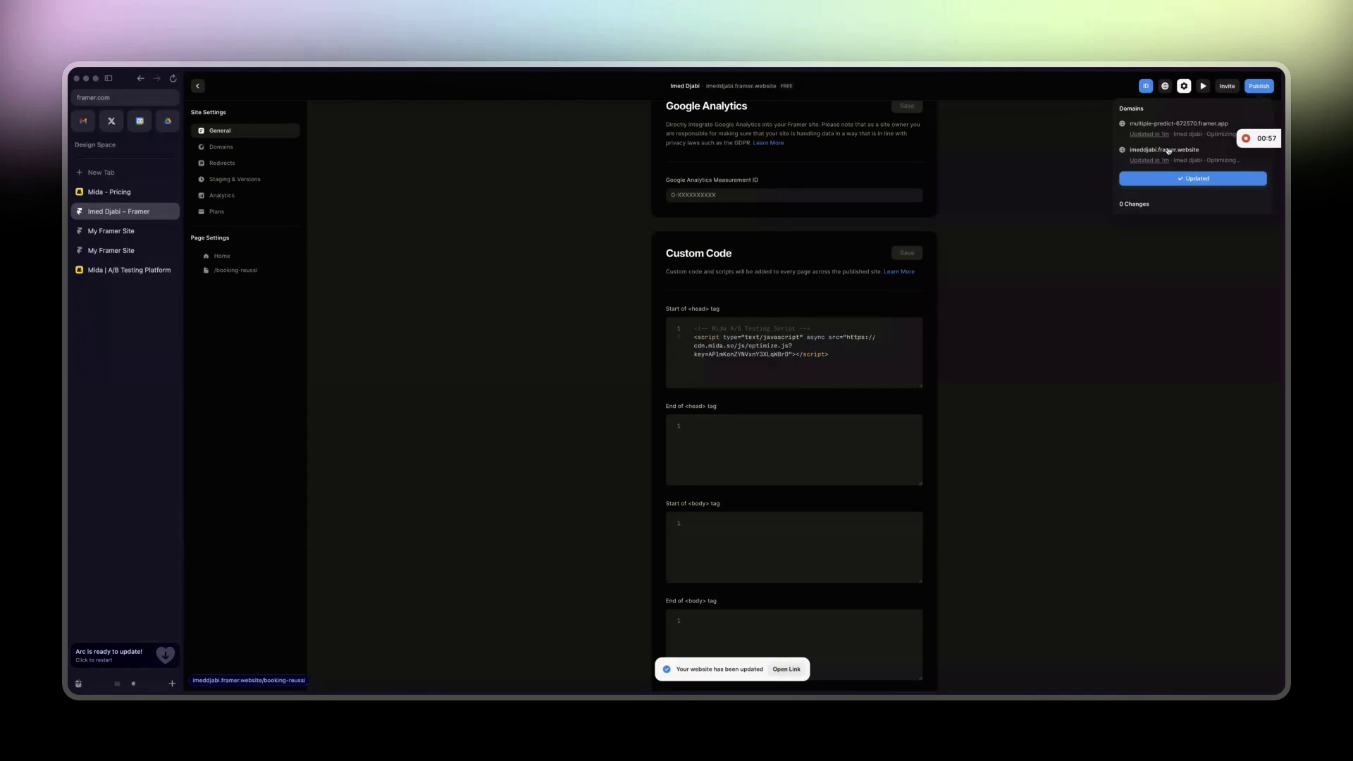
pyautogui.click(1164, 150)
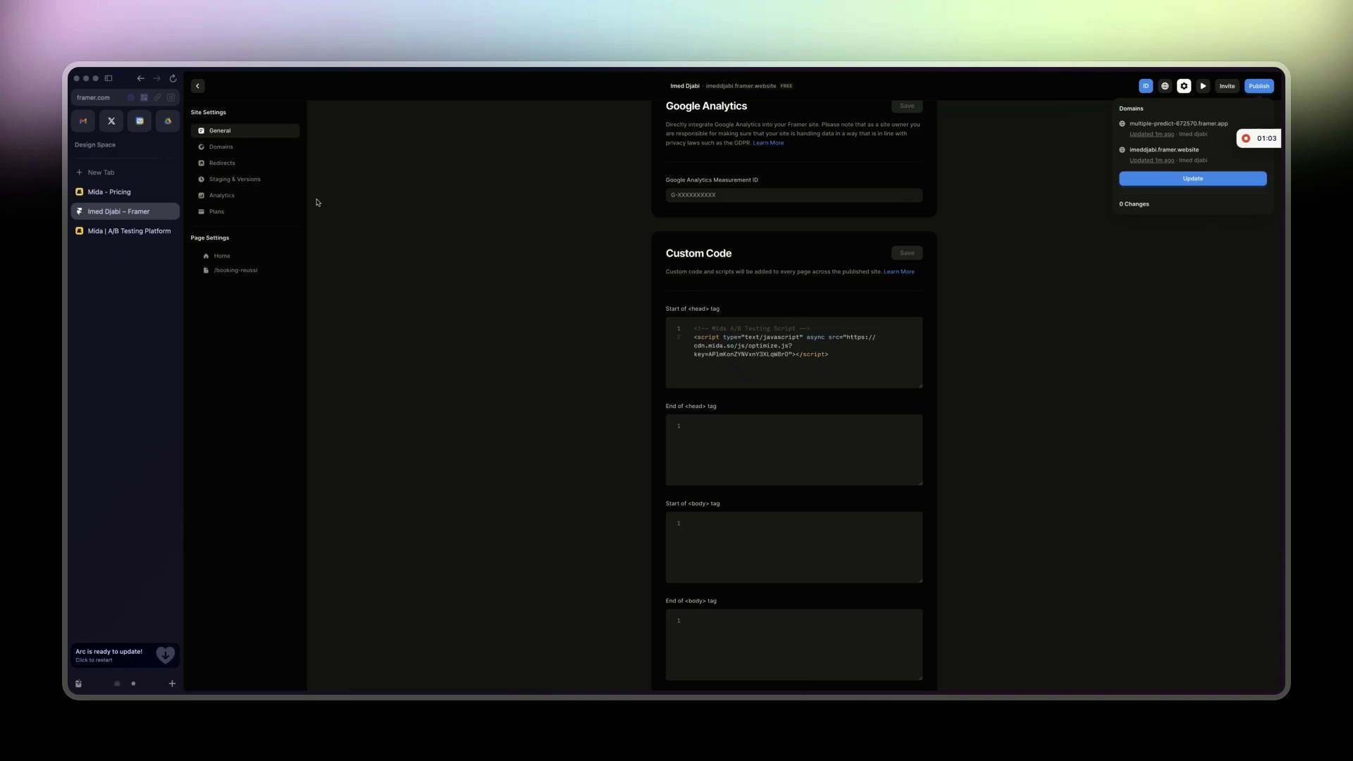
# Step: Close the live site tab and reopen Framer's Site Settings
pyautogui.click(197, 87)
pyautogui.click(197, 87)
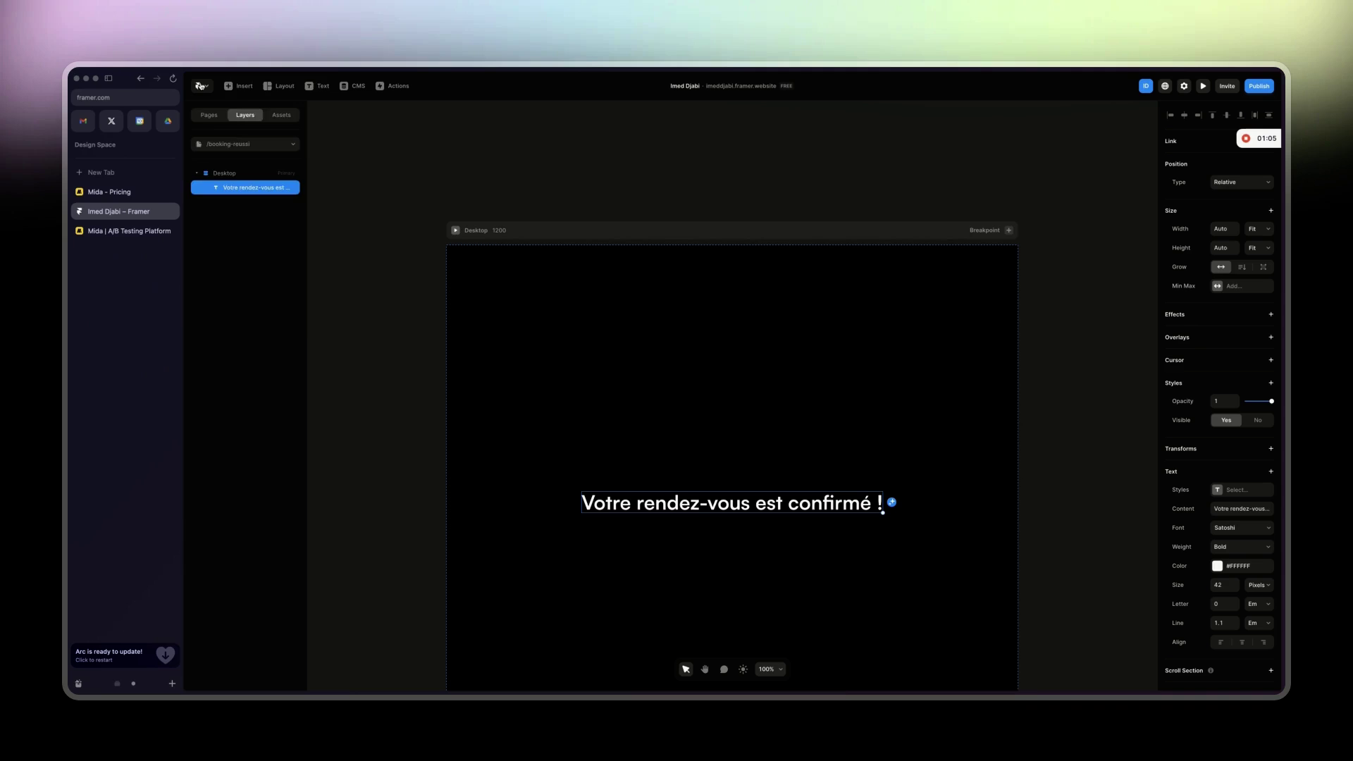
pyautogui.click(197, 86)
pyautogui.moveTo(256, 231)
pyautogui.moveTo(252, 295)
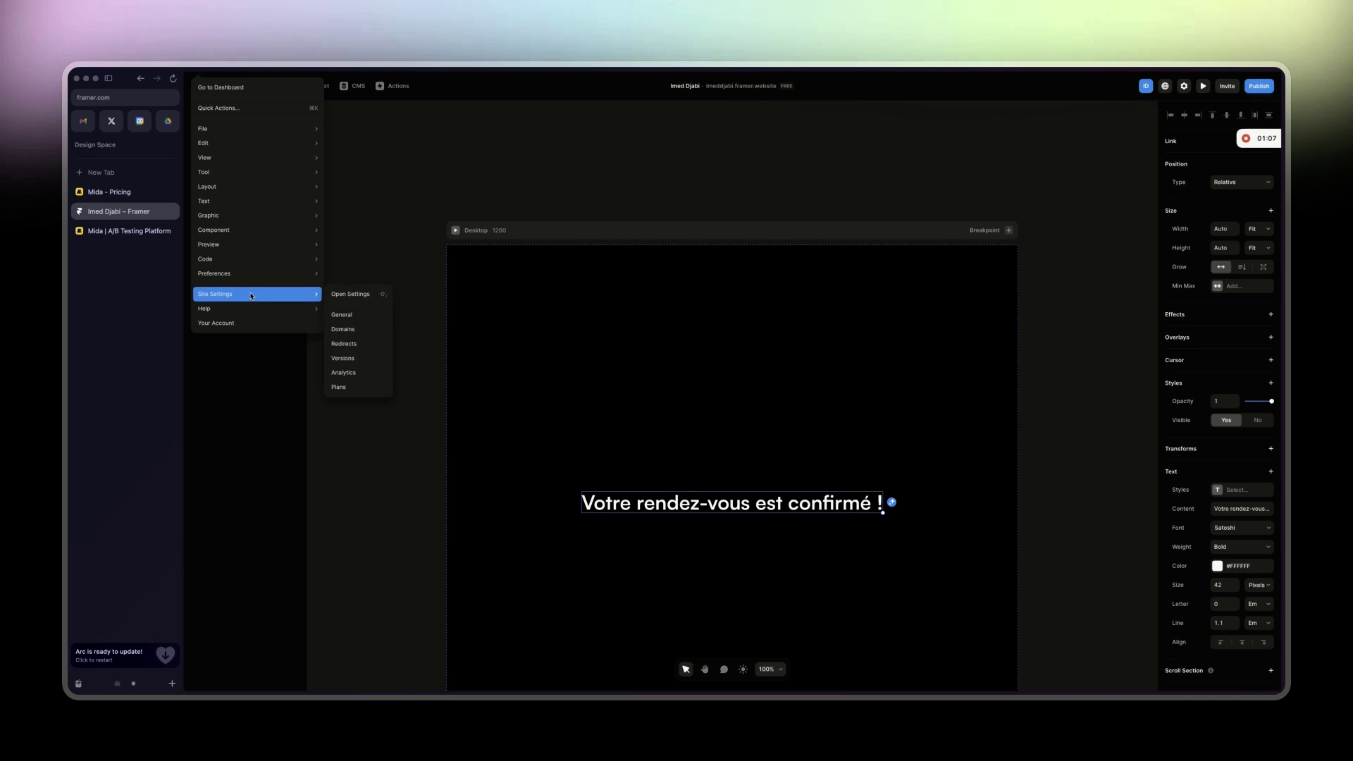
pyautogui.click(345, 313)
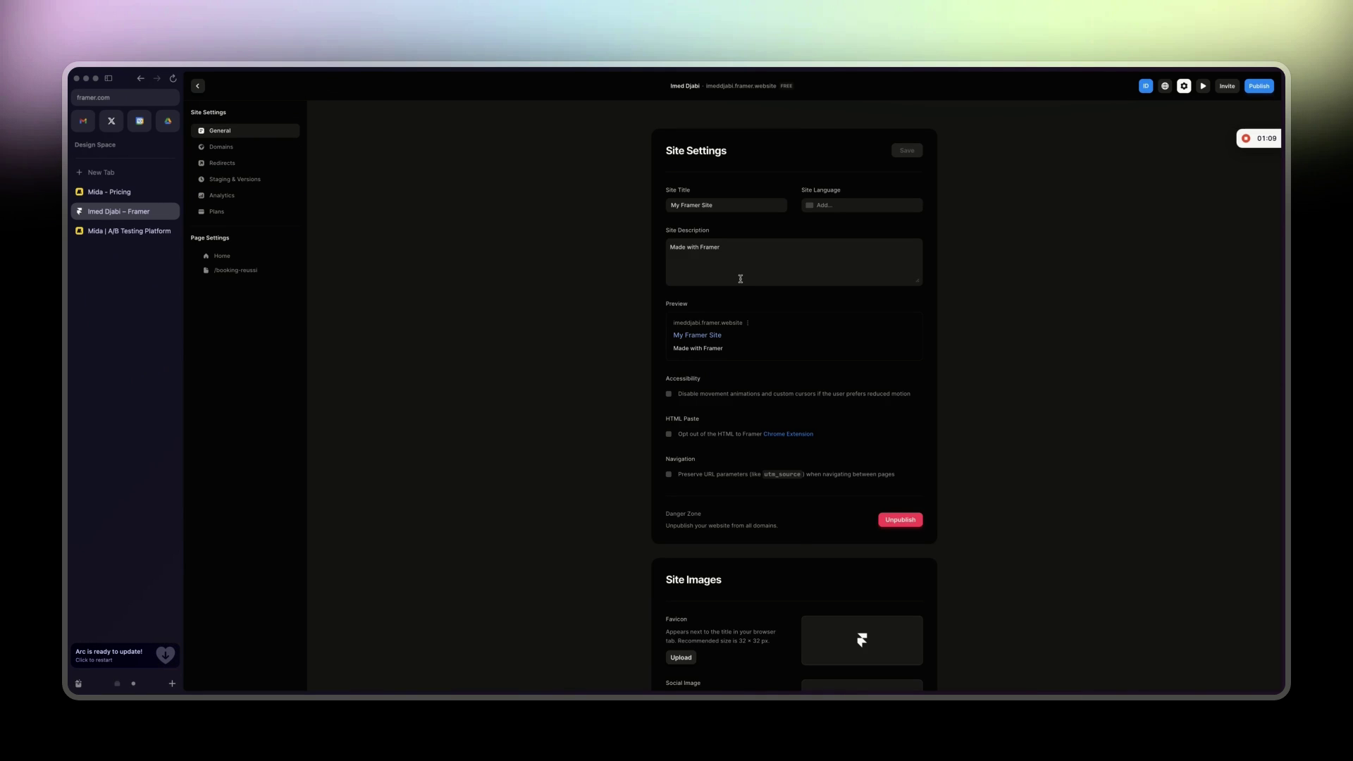
pyautogui.scroll(-15, 741, 279)
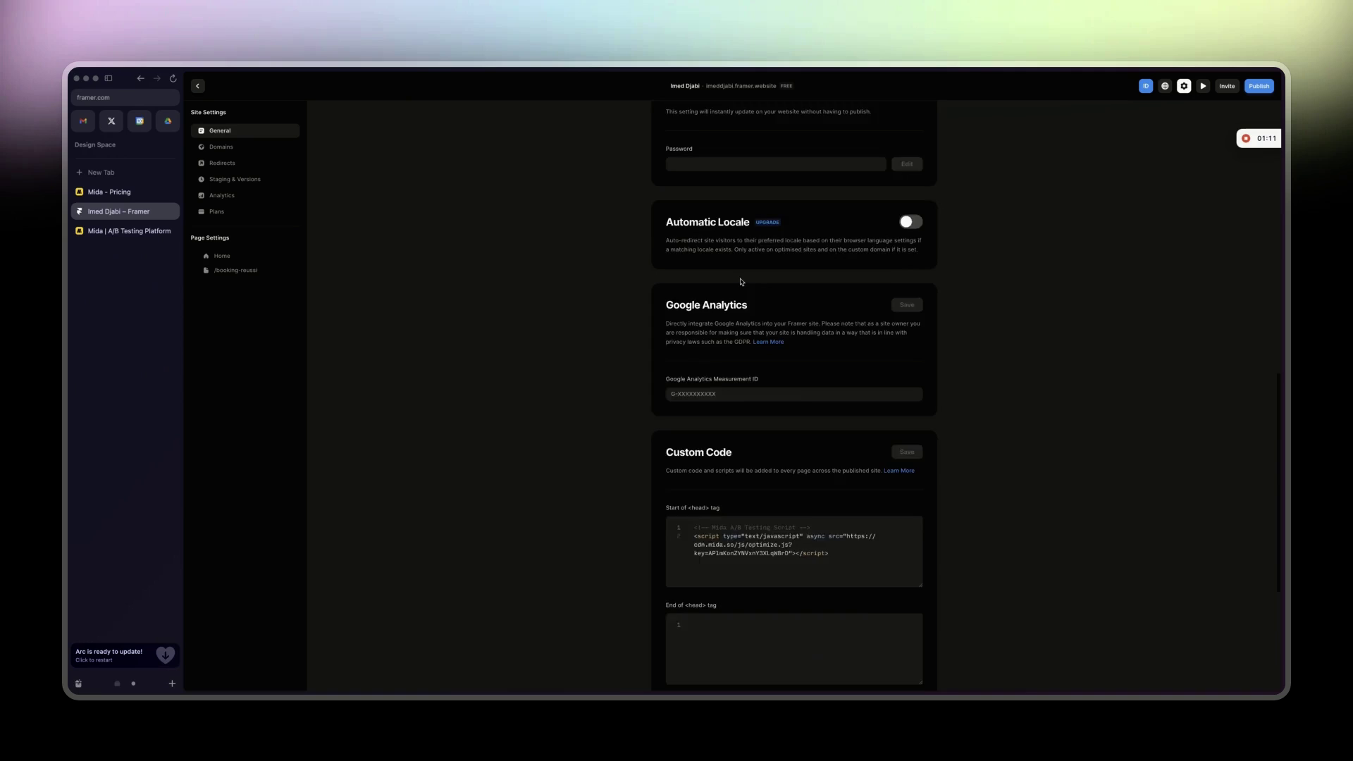
pyautogui.scroll(-5, 741, 282)
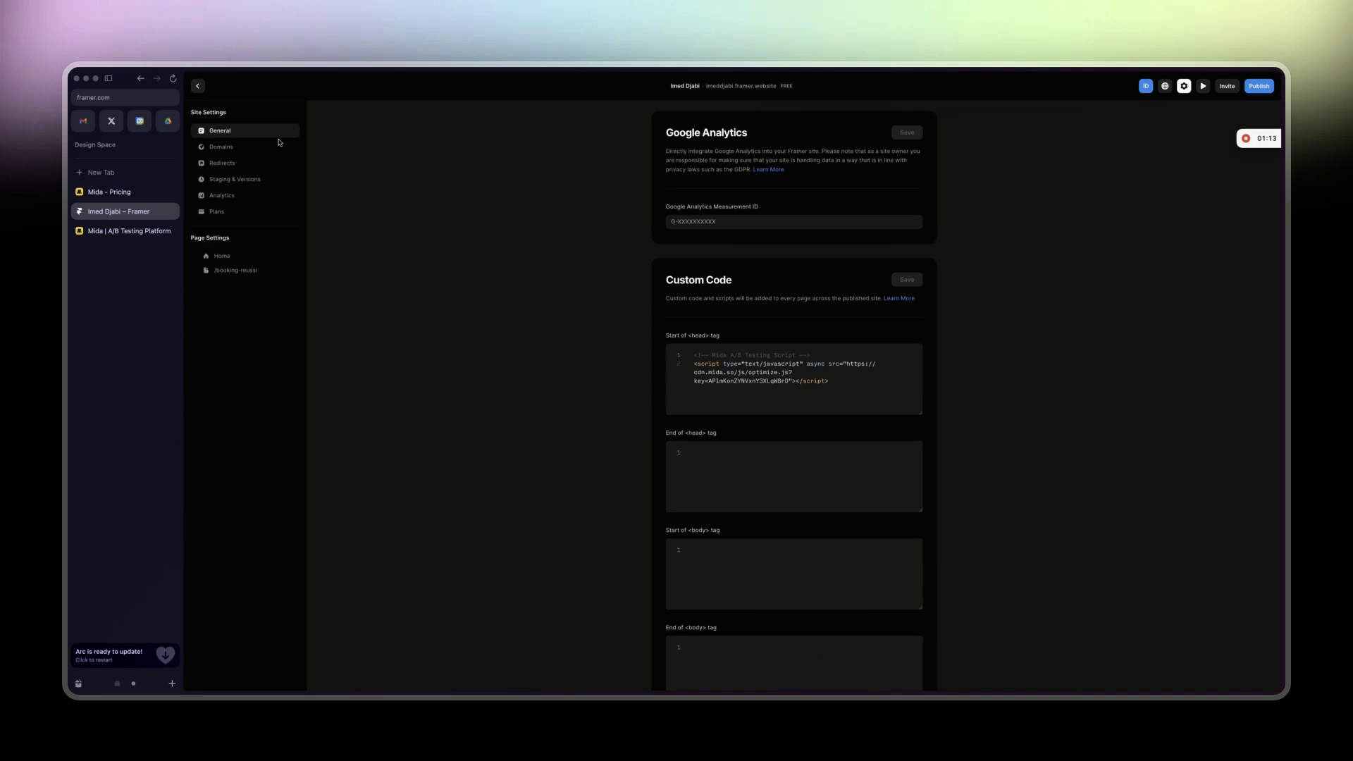
# Step: Review the /booking-reussi page settings, then publish the site update
pyautogui.click(236, 272)
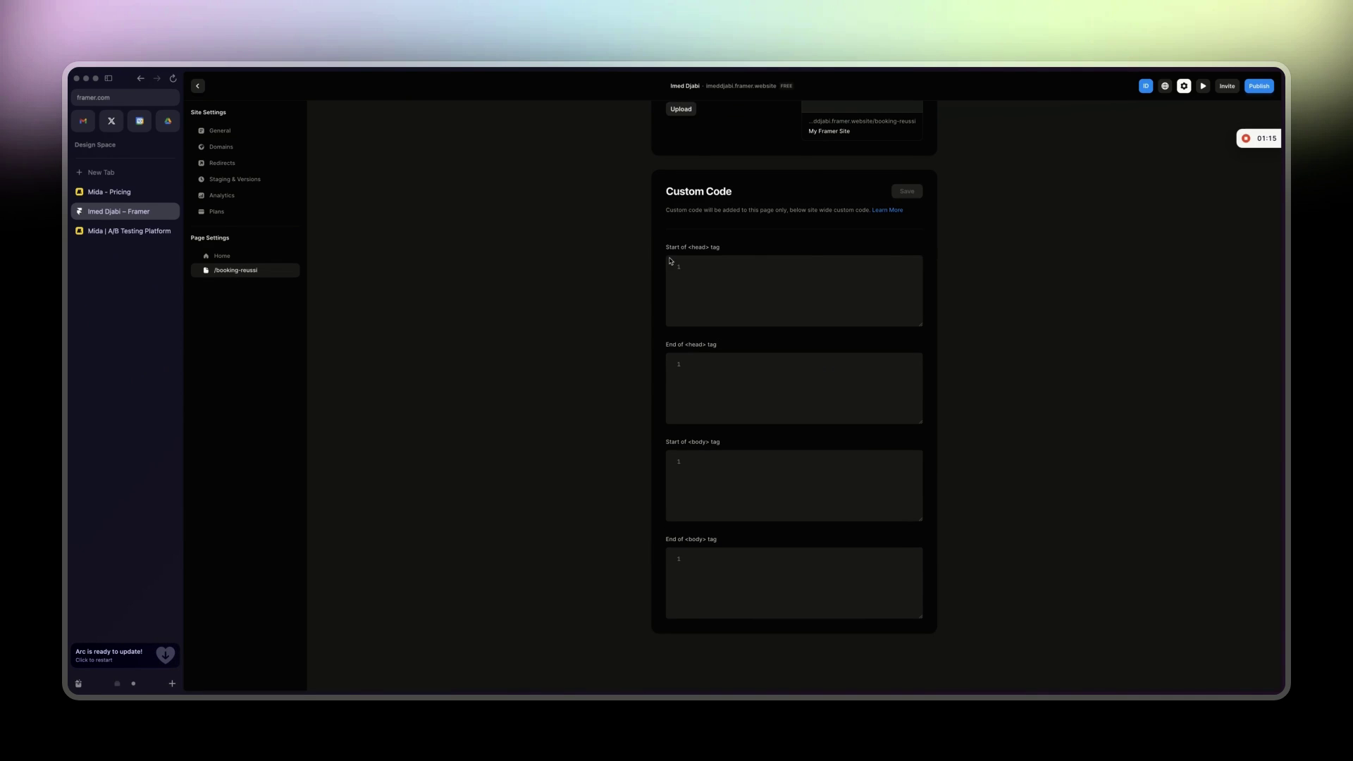
pyautogui.scroll(1, 673, 268)
pyautogui.press('super+bracketleft')
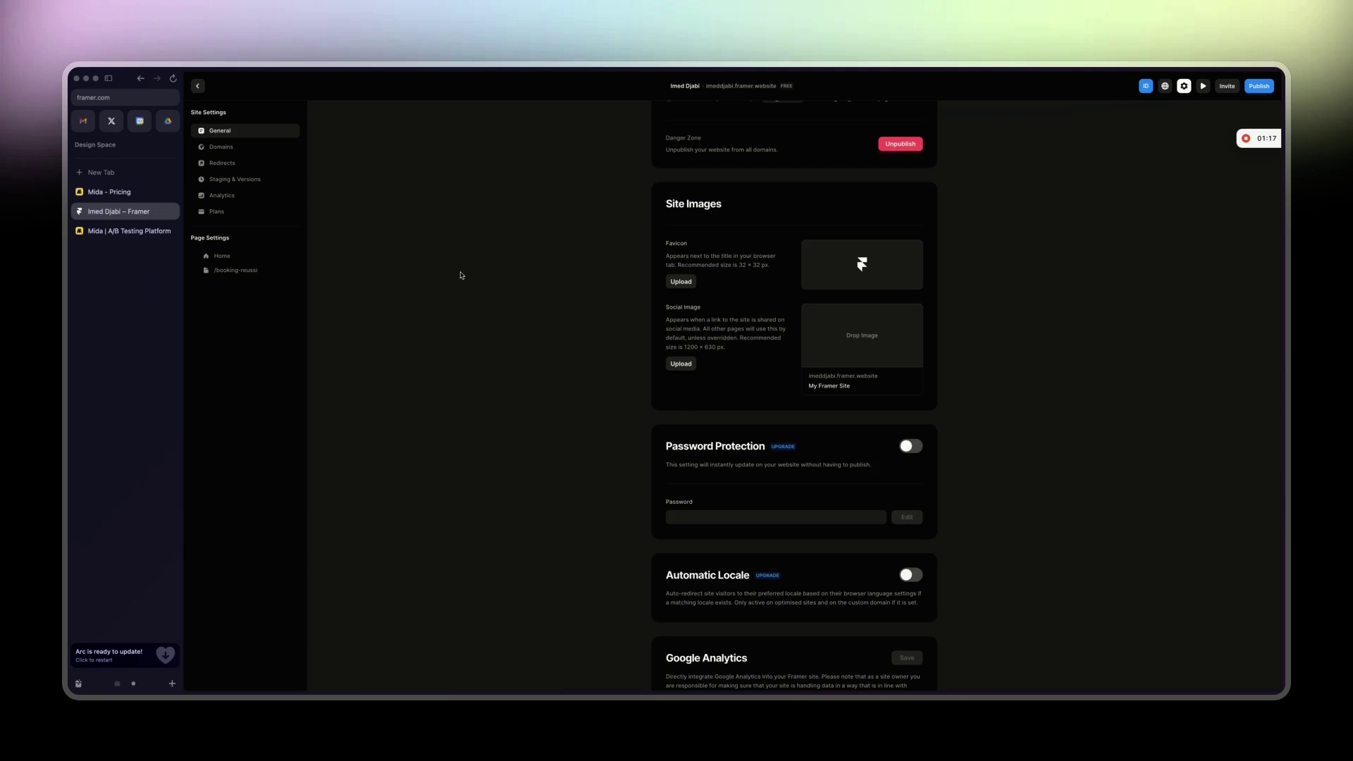
pyautogui.scroll(-6, 744, 486)
pyautogui.moveTo(775, 476); pyautogui.dragTo(670, 433)
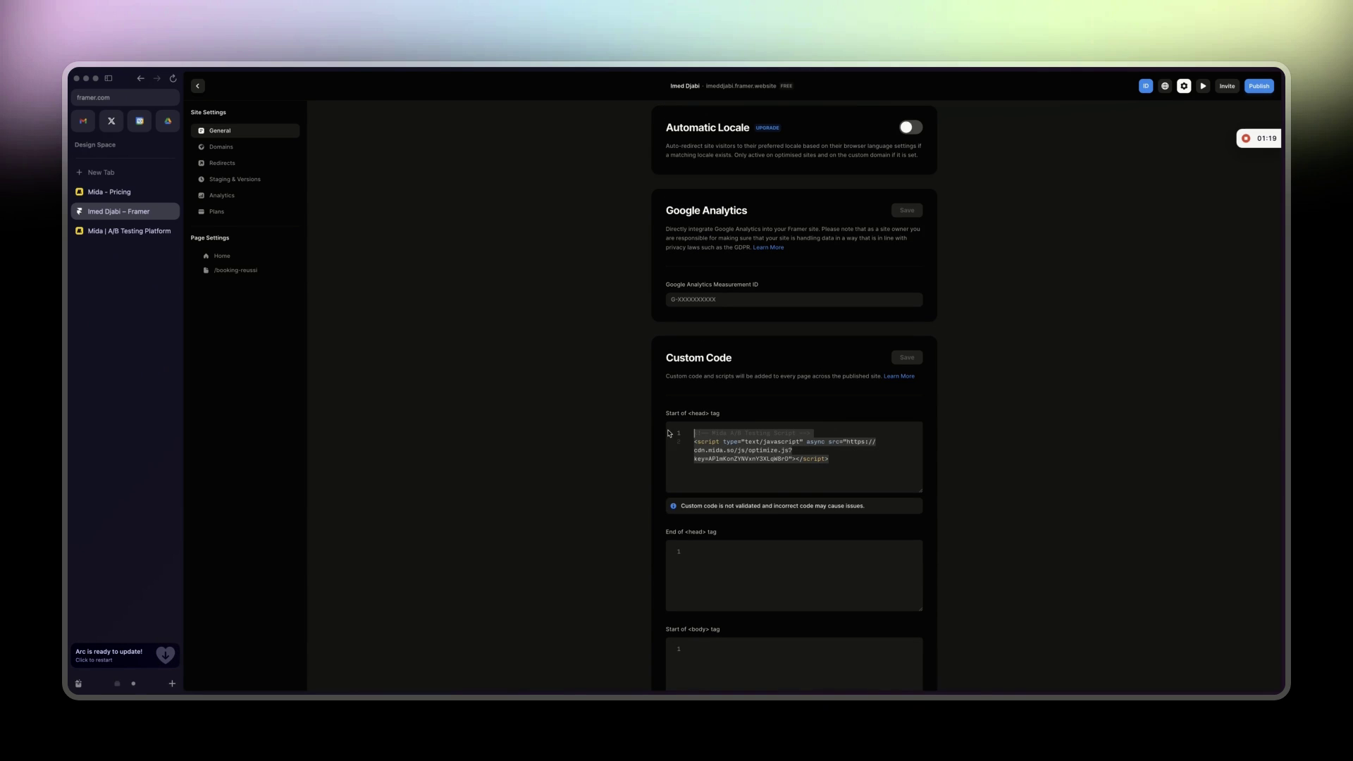
pyautogui.scroll(15, 1191, 170)
pyautogui.click(1259, 87)
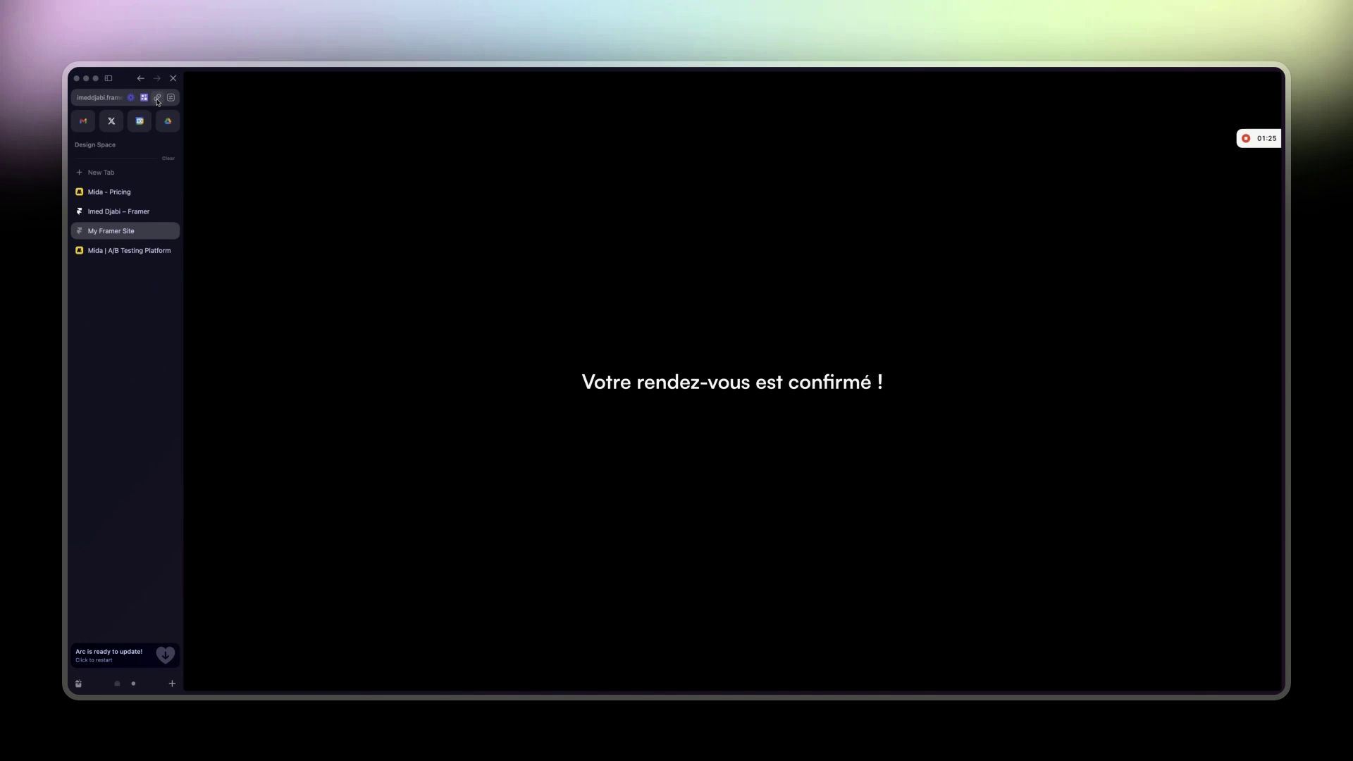
# Step: Remove /booking-reussi from the address to load the live site's home page
pyautogui.press('super+l')
pyautogui.hotkey('shift', 'Left')
pyautogui.hotkey('shift', 'Left')
pyautogui.hotkey('shift', 'Left')
pyautogui.hotkey('shift', 'Left')
pyautogui.hotkey('shift', 'Left')
pyautogui.hotkey('shift', 'Left')
pyautogui.hotkey('shift', 'Left')
pyautogui.hotkey('shift', 'Left')
pyautogui.hotkey('shift', 'Left')
pyautogui.hotkey('shift', 'Left')
pyautogui.hotkey('shift', 'Left')
pyautogui.hotkey('shift', 'Left')
pyautogui.hotkey('shift', 'Left')
pyautogui.hotkey('shift', 'Left')
pyautogui.hotkey('shift', 'Left')
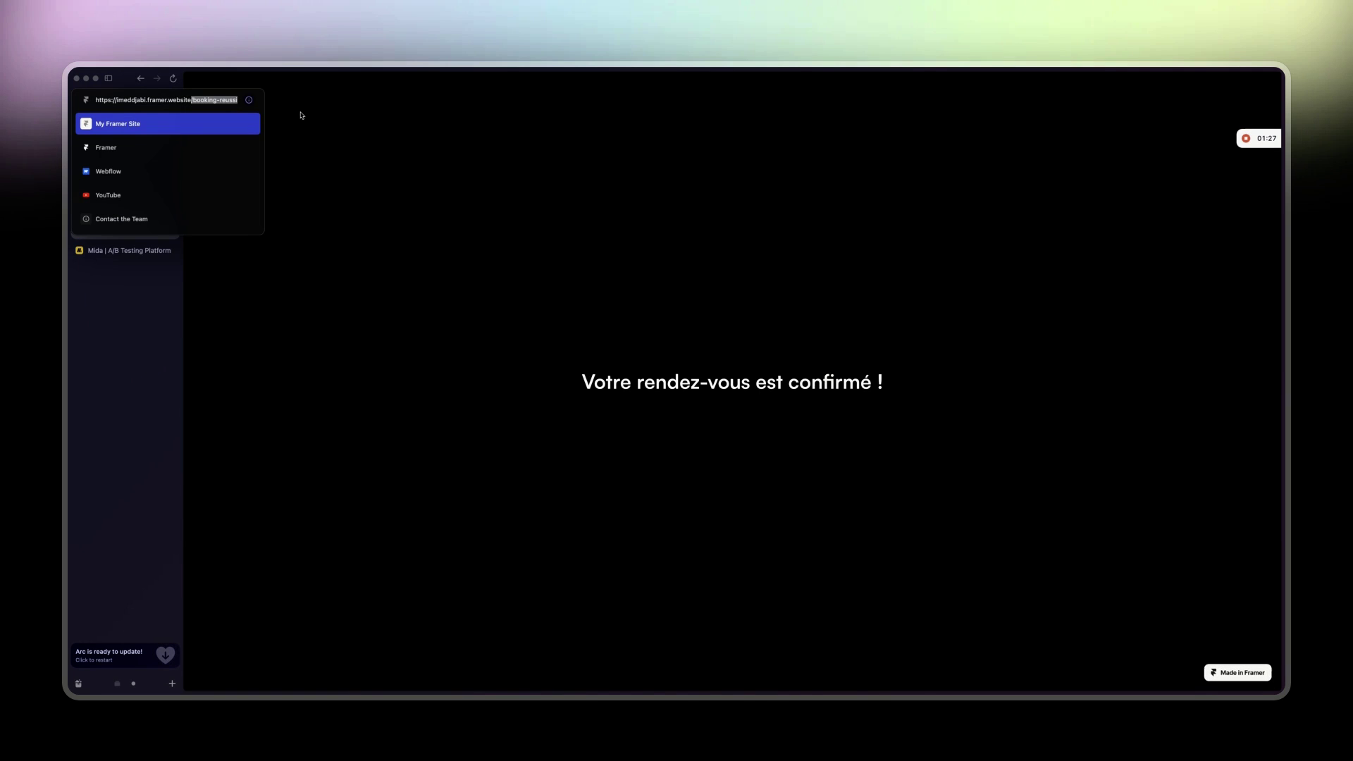
pyautogui.press('BackSpace')
pyautogui.press('Return')
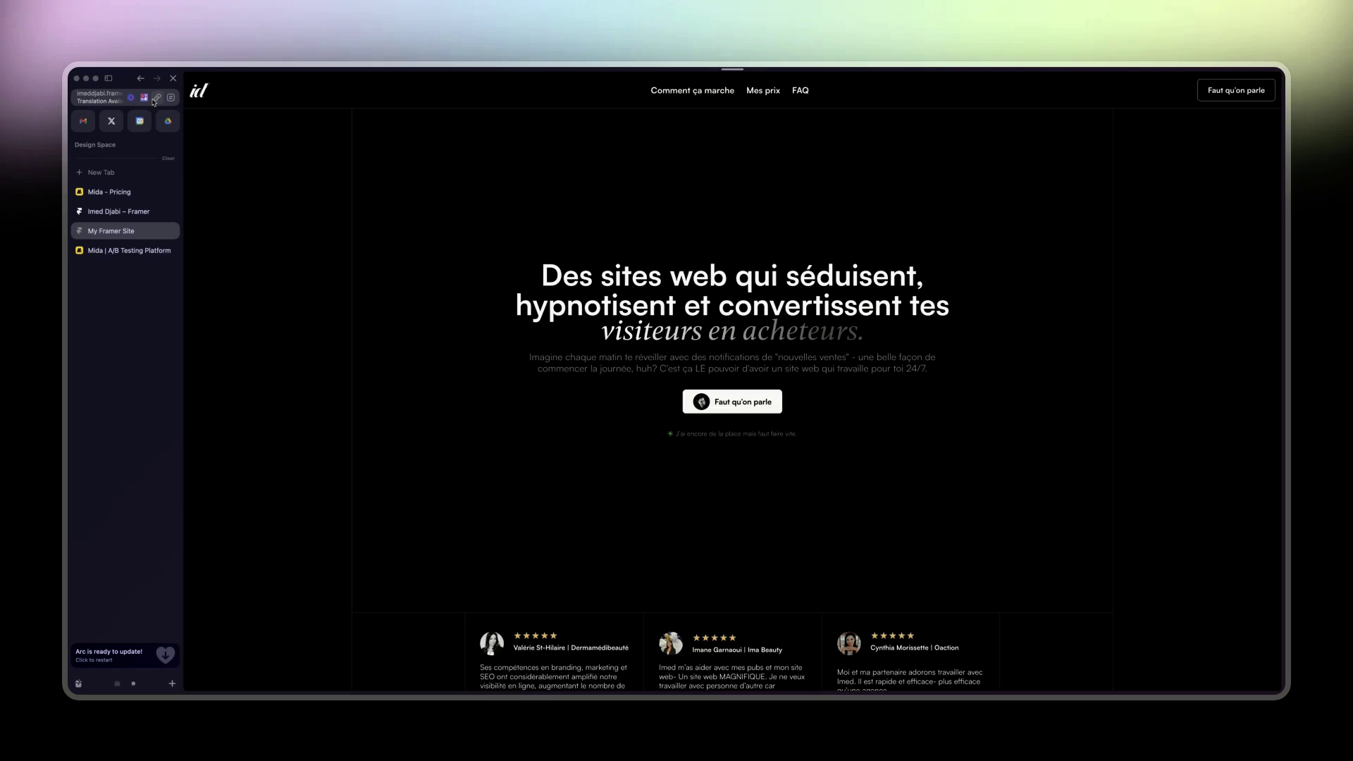
# Step: Run Verify Installation on the site address in Mida's installation dialog
pyautogui.click(123, 250)
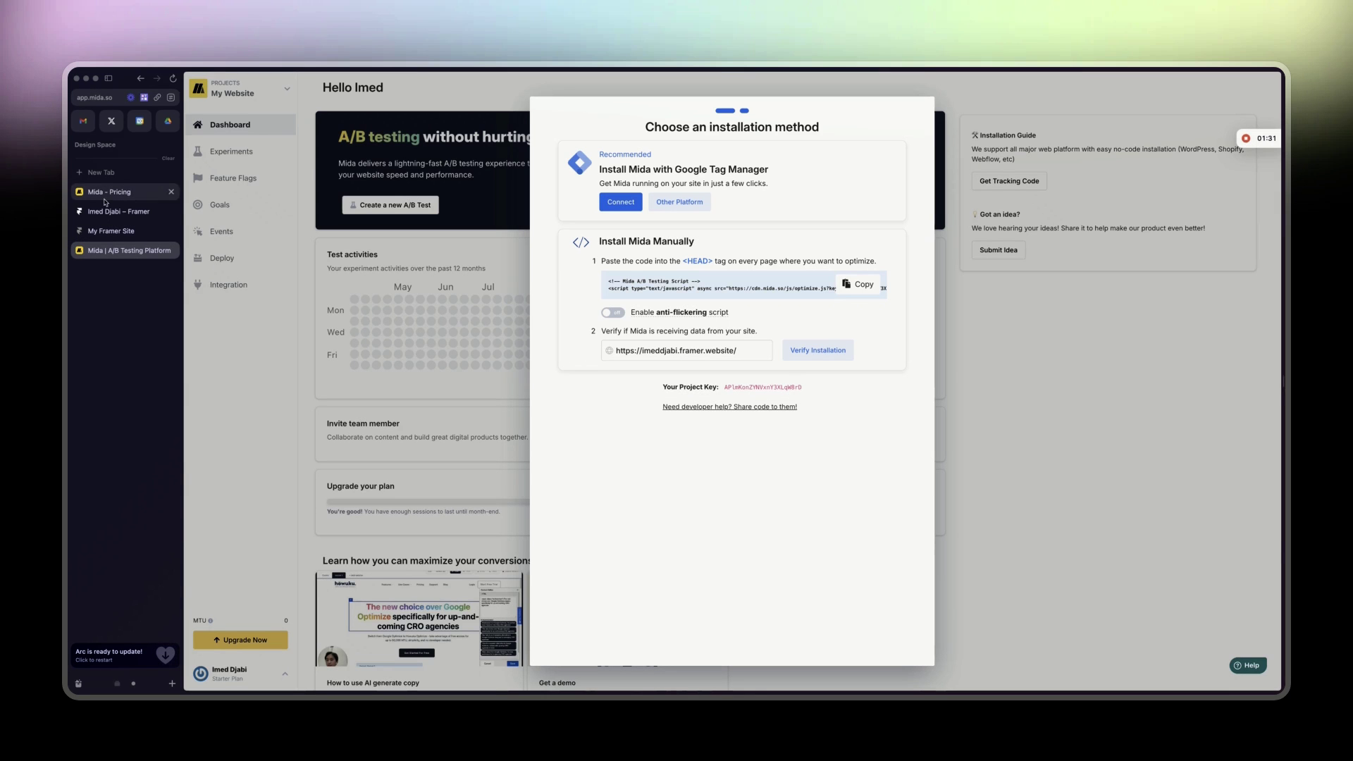
pyautogui.click(745, 350)
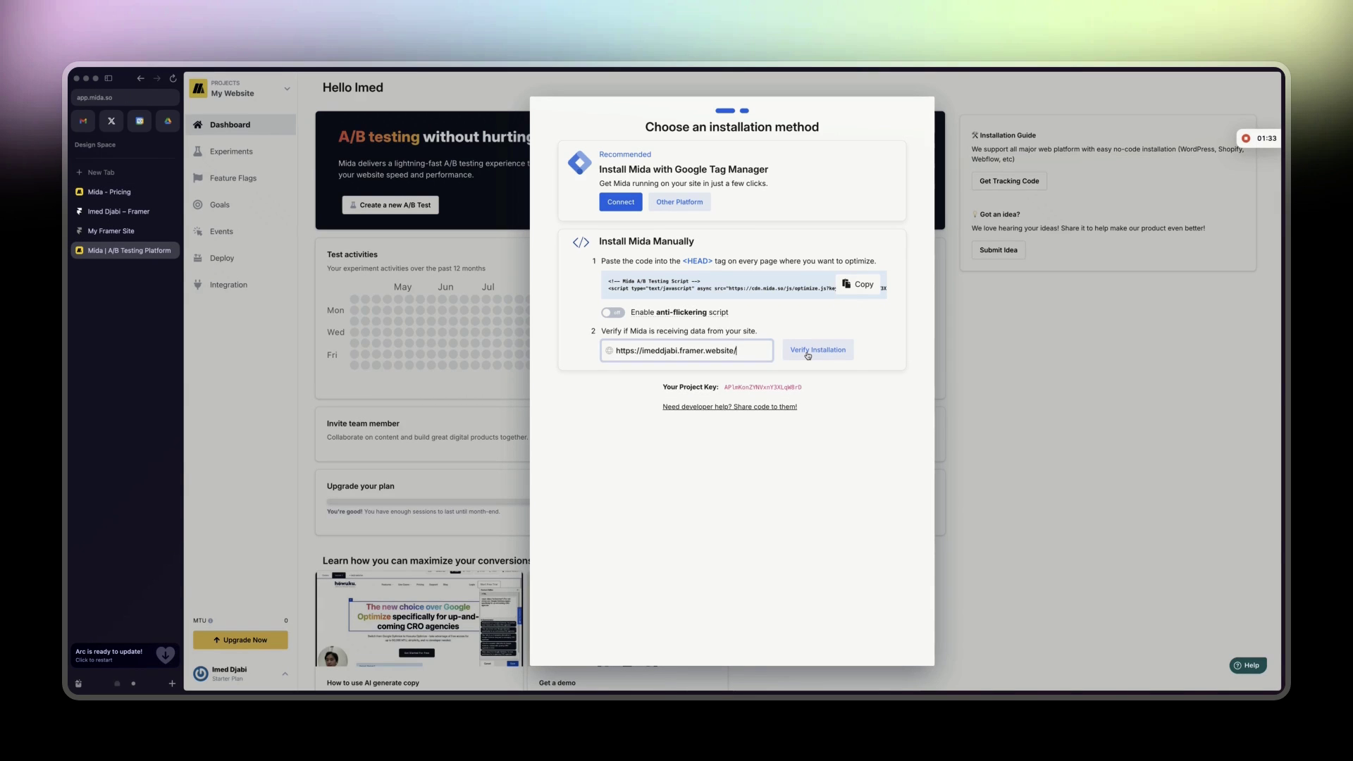
pyautogui.click(808, 353)
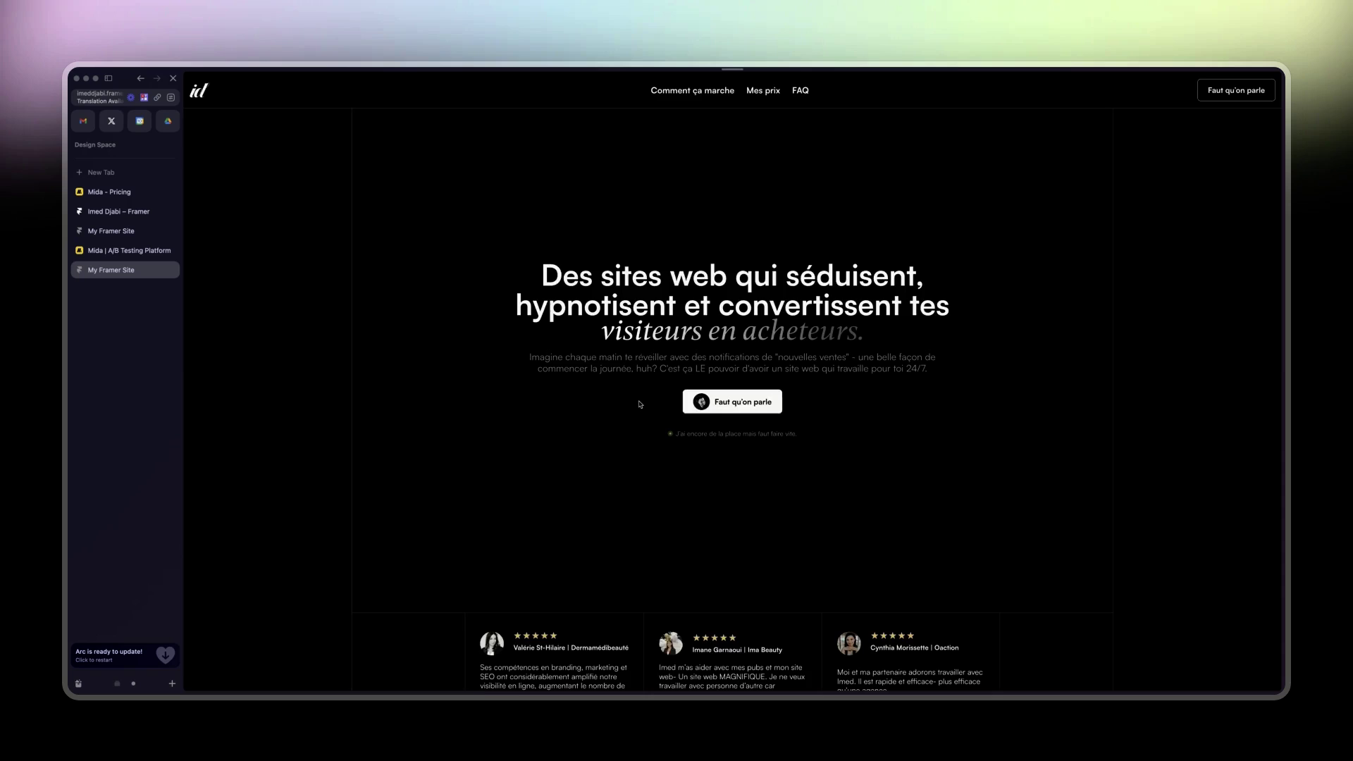
# Step: Scroll the live site to the FAQ, expand all four questions, then return to Mida
pyautogui.scroll(-20, 640, 404)
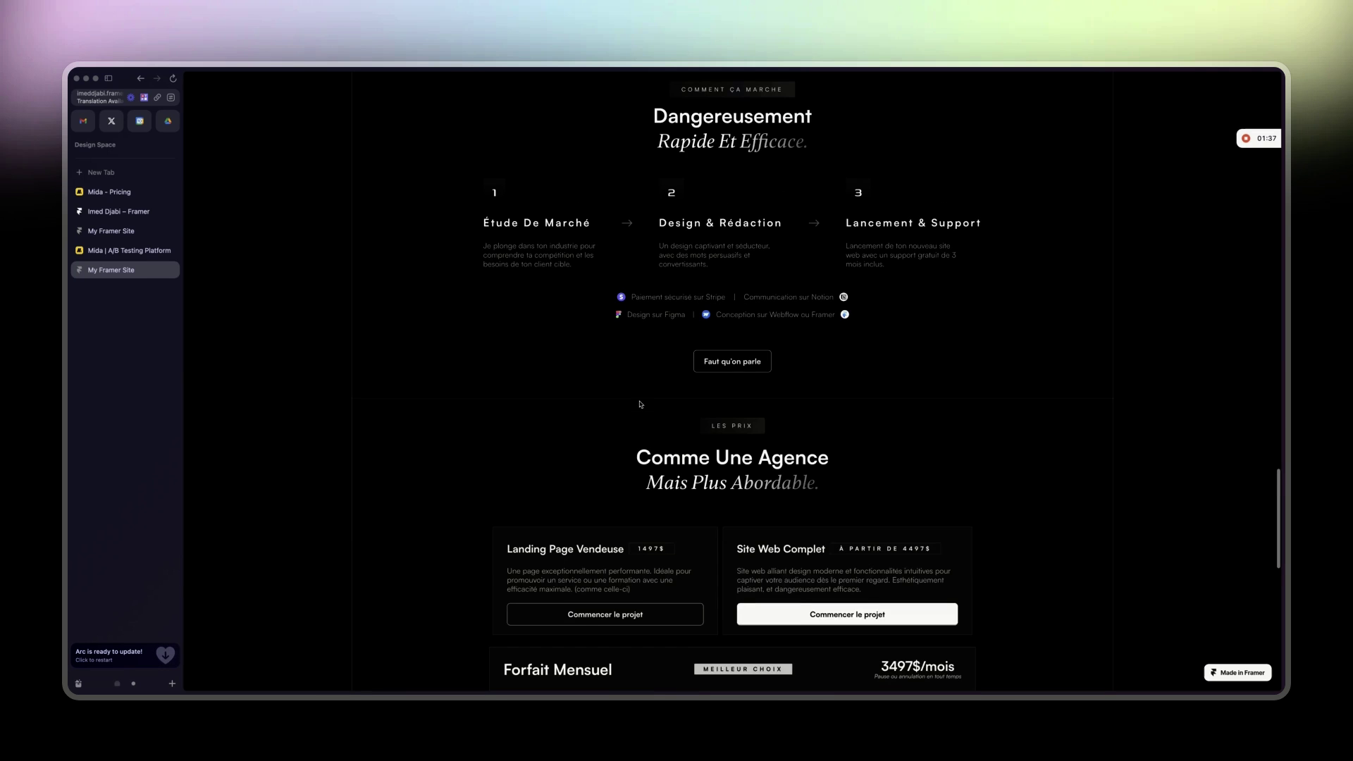
pyautogui.scroll(-1, 640, 404)
pyautogui.scroll(10, 640, 404)
pyautogui.scroll(-15, 640, 404)
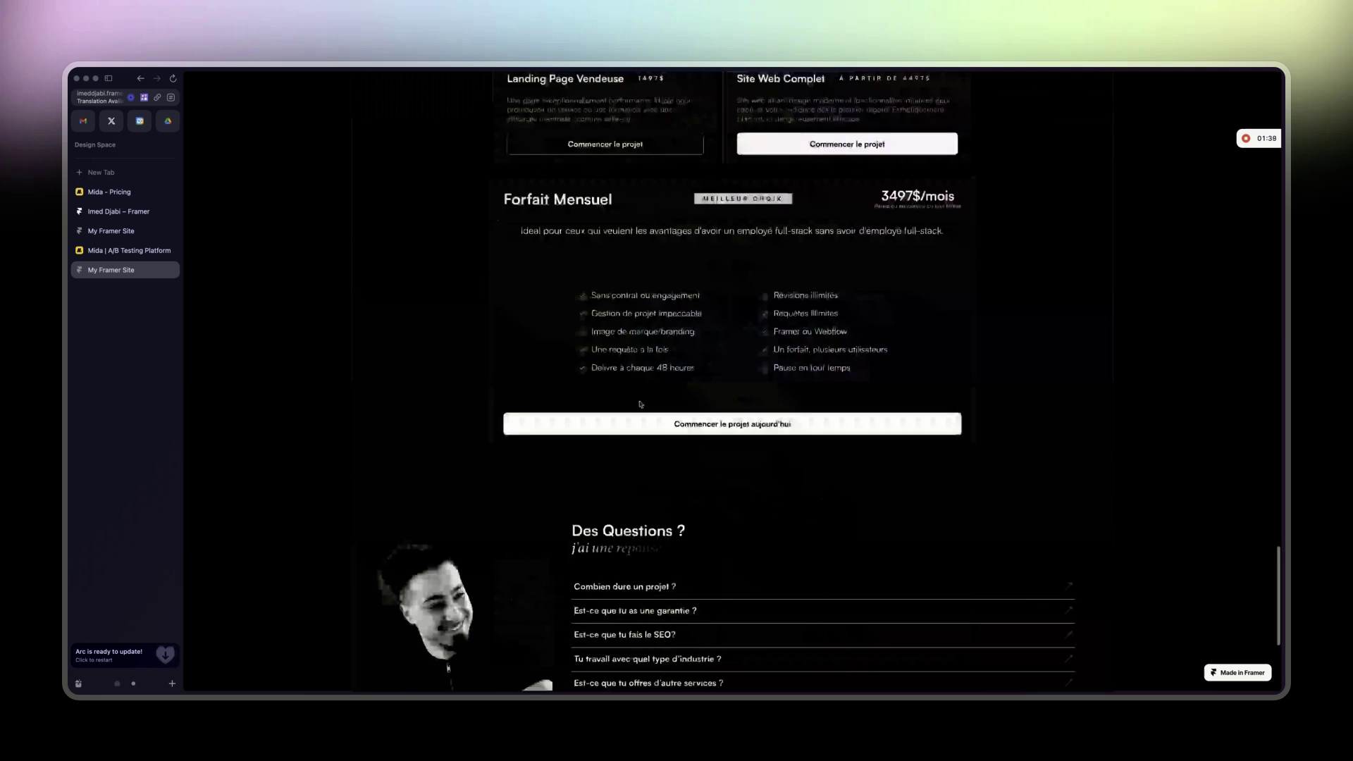
pyautogui.scroll(-5, 640, 404)
pyautogui.click(599, 309)
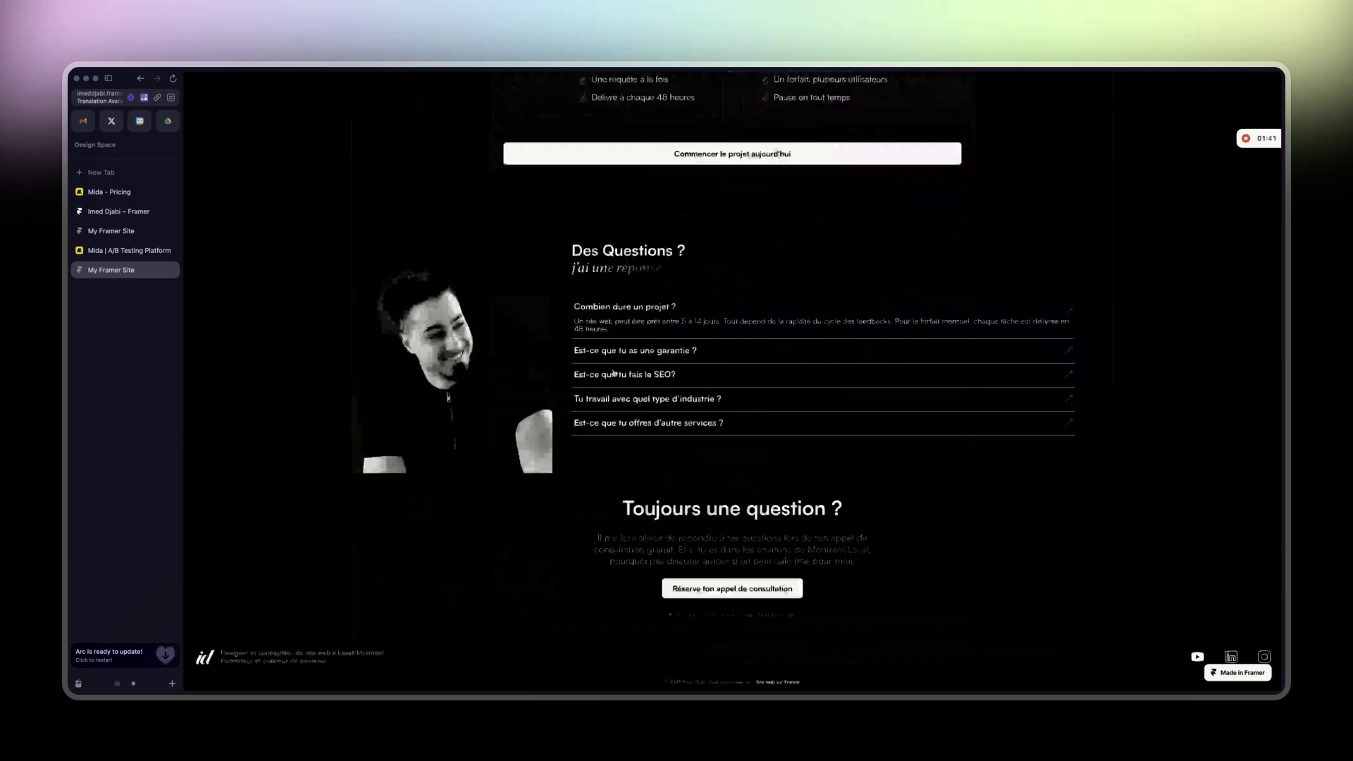
pyautogui.click(615, 374)
pyautogui.click(619, 397)
pyautogui.click(623, 445)
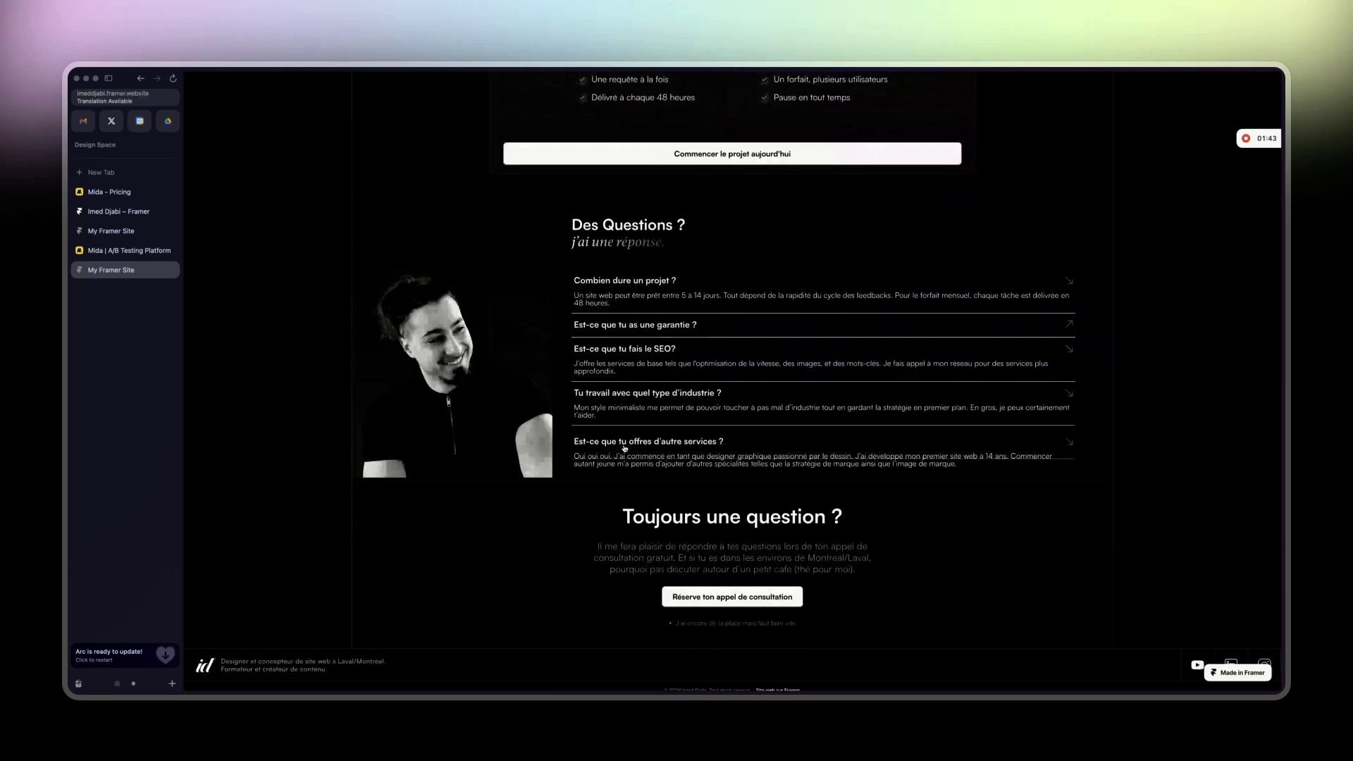
pyautogui.hotkey('ctrl', 'Tab')
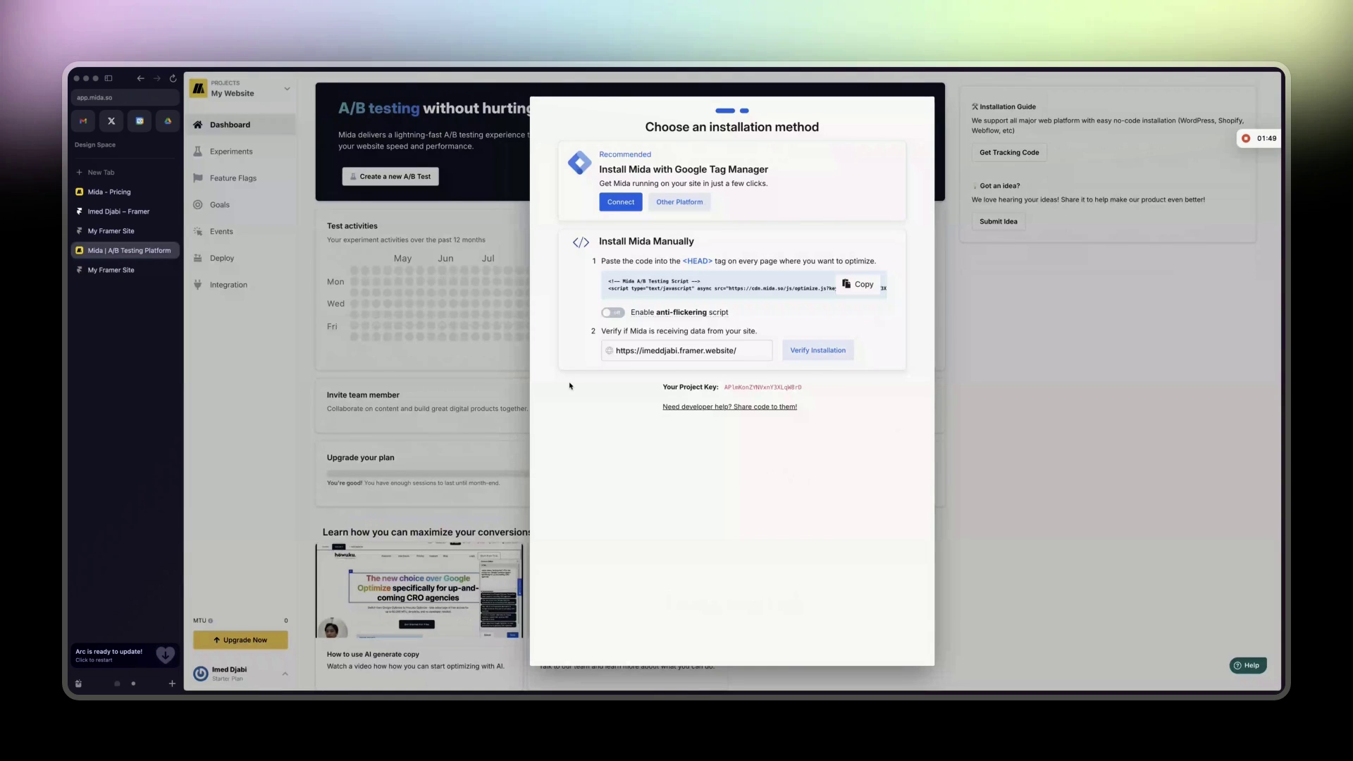
# Step: Dismiss Mida's Installation successful dialog confirming the site is capturing data
pyautogui.hotkey('ctrl', 'Tab')
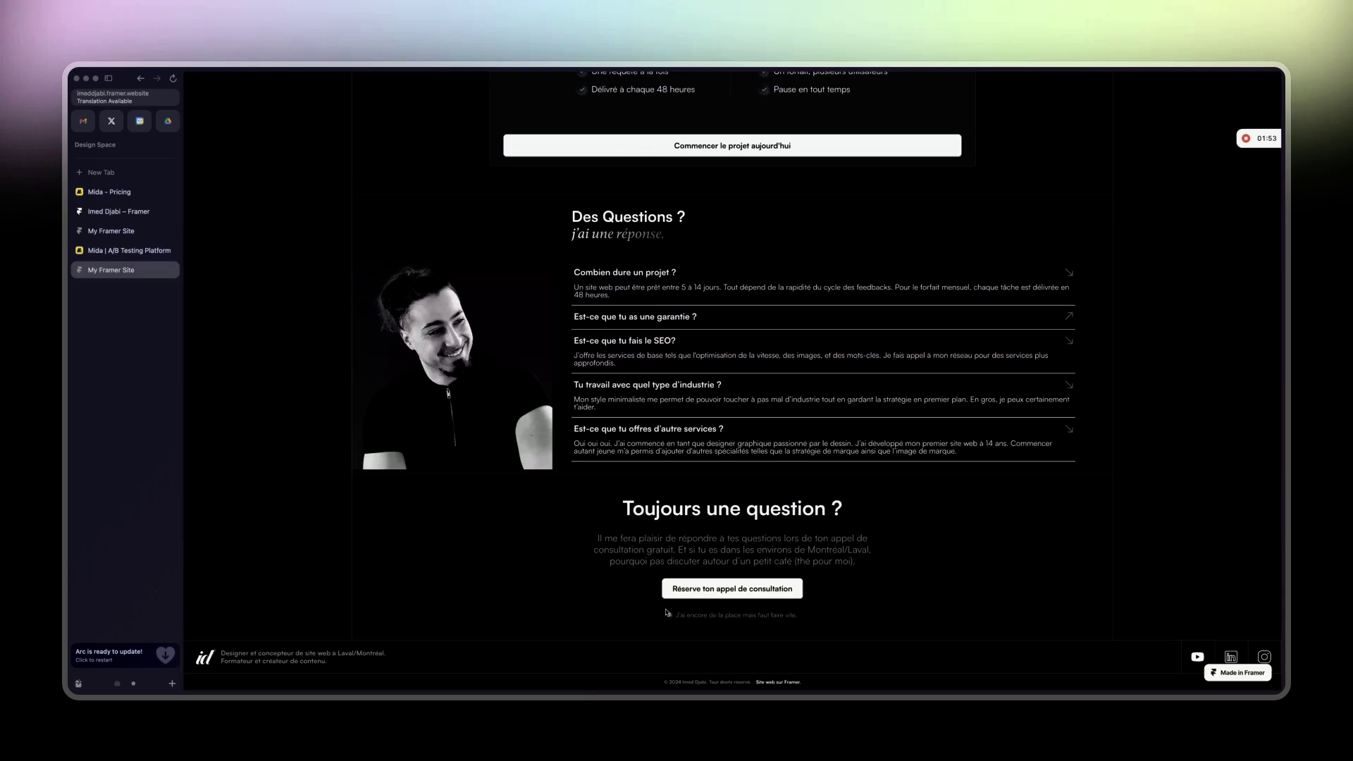
pyautogui.press('super+w')
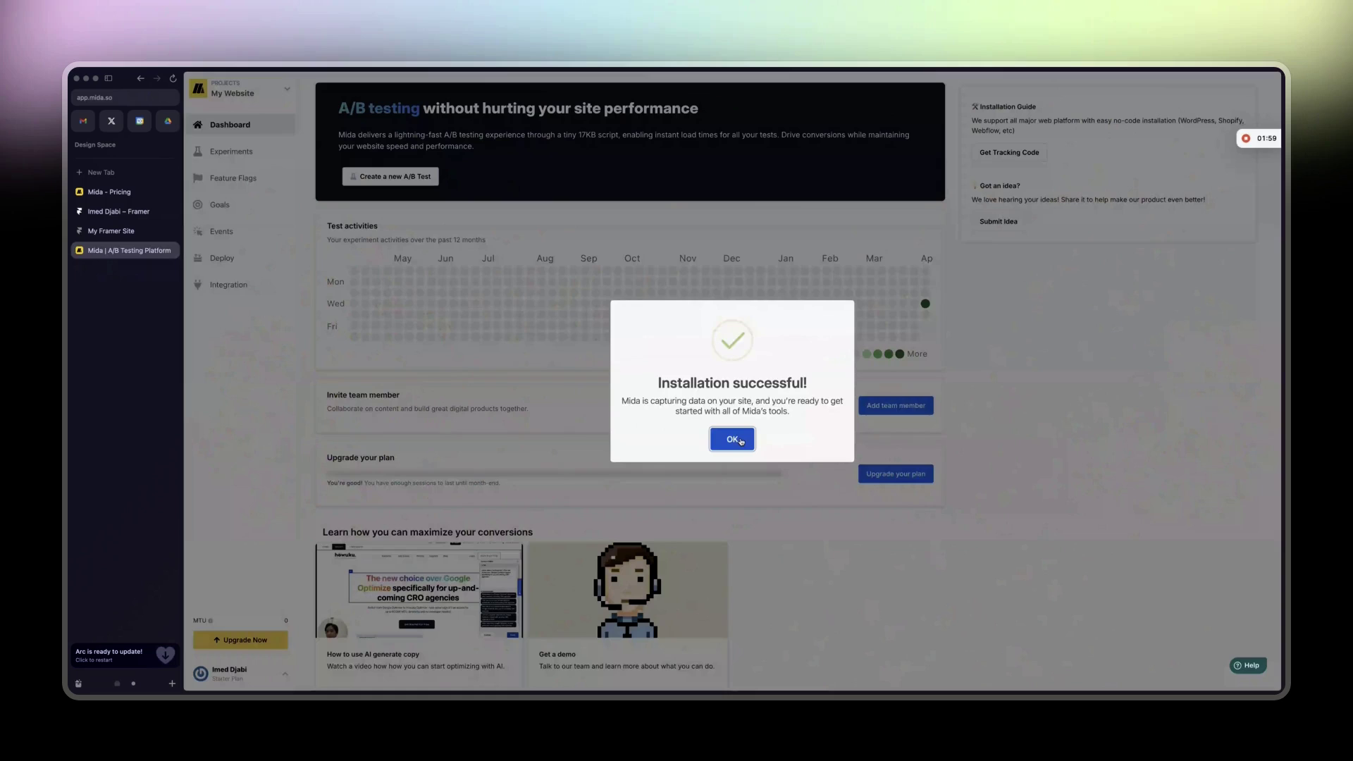
pyautogui.click(740, 441)
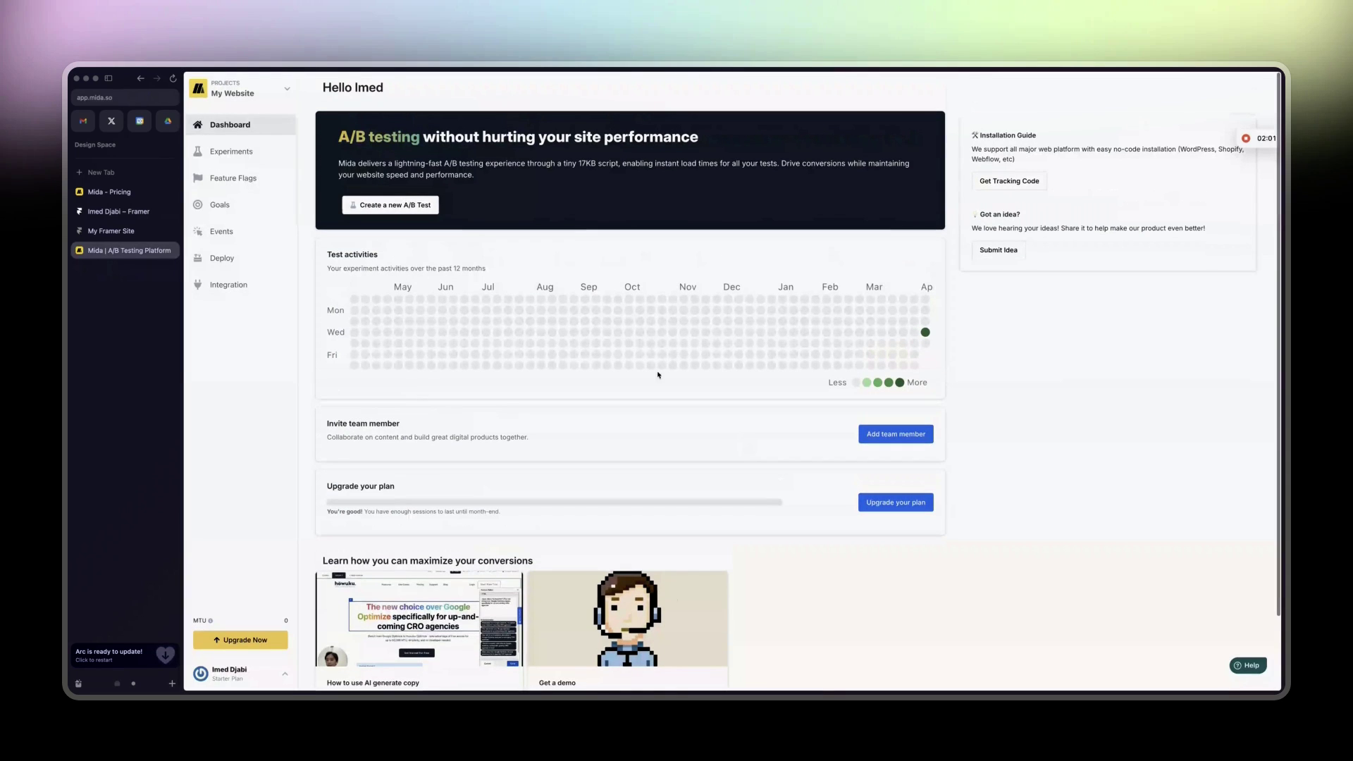
# Step: Start a new A/B test named 'Headline test' for imeddjabi.framer.website/ and continue to Targeting
pyautogui.click(385, 205)
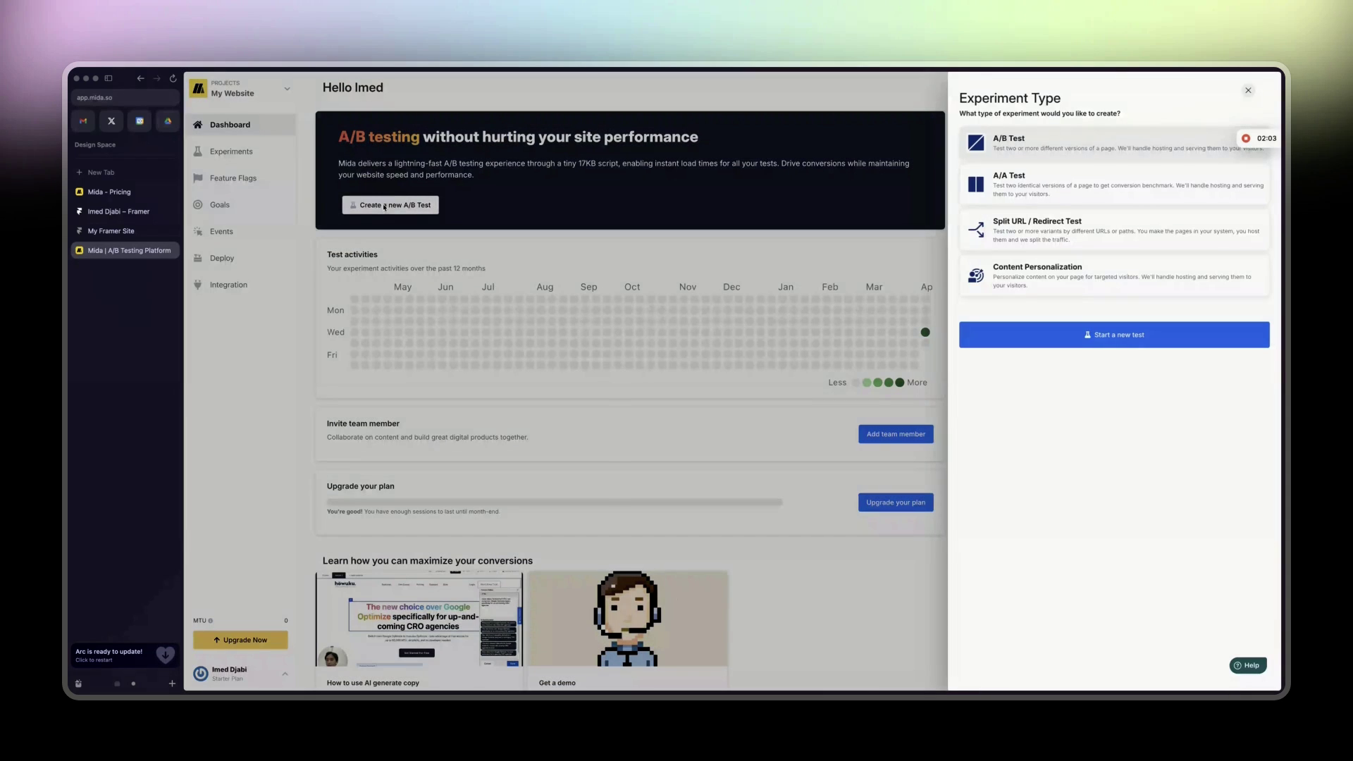
pyautogui.click(1064, 334)
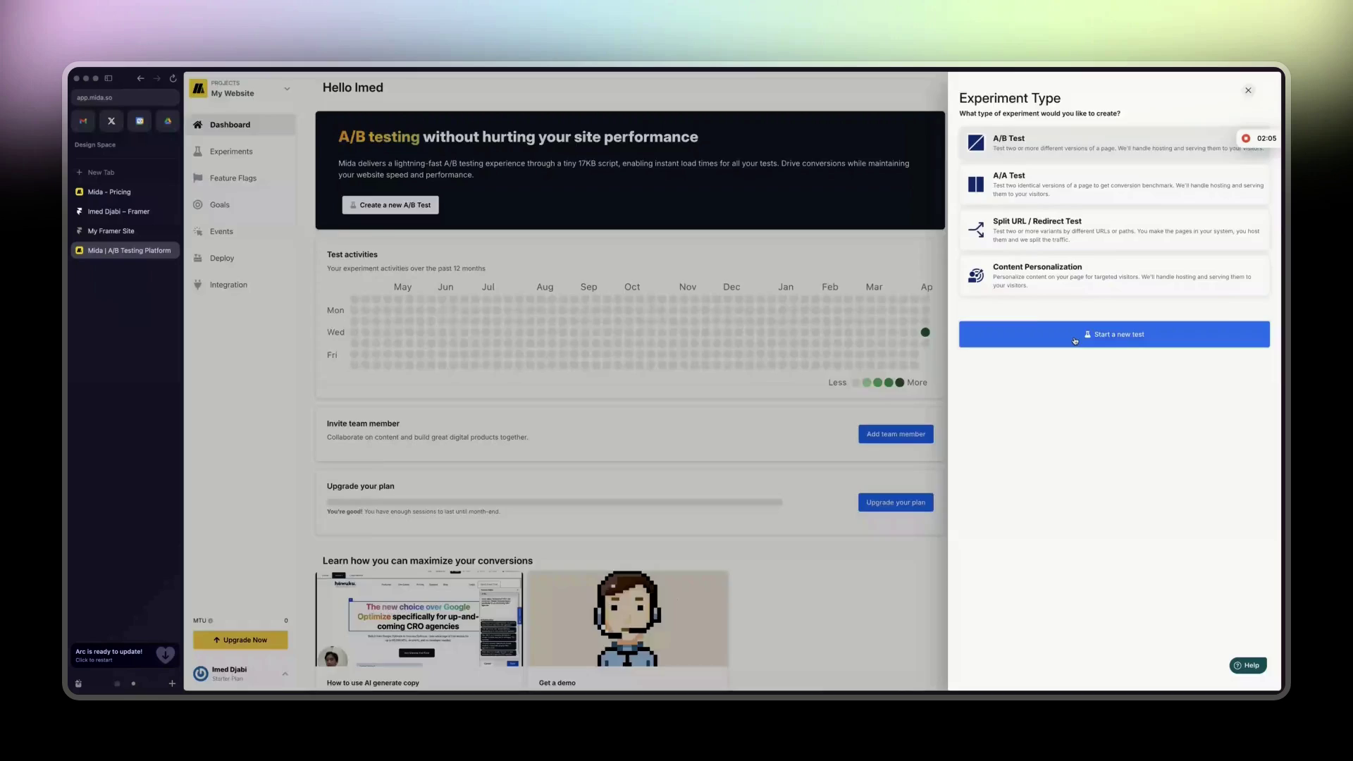
pyautogui.click(369, 163)
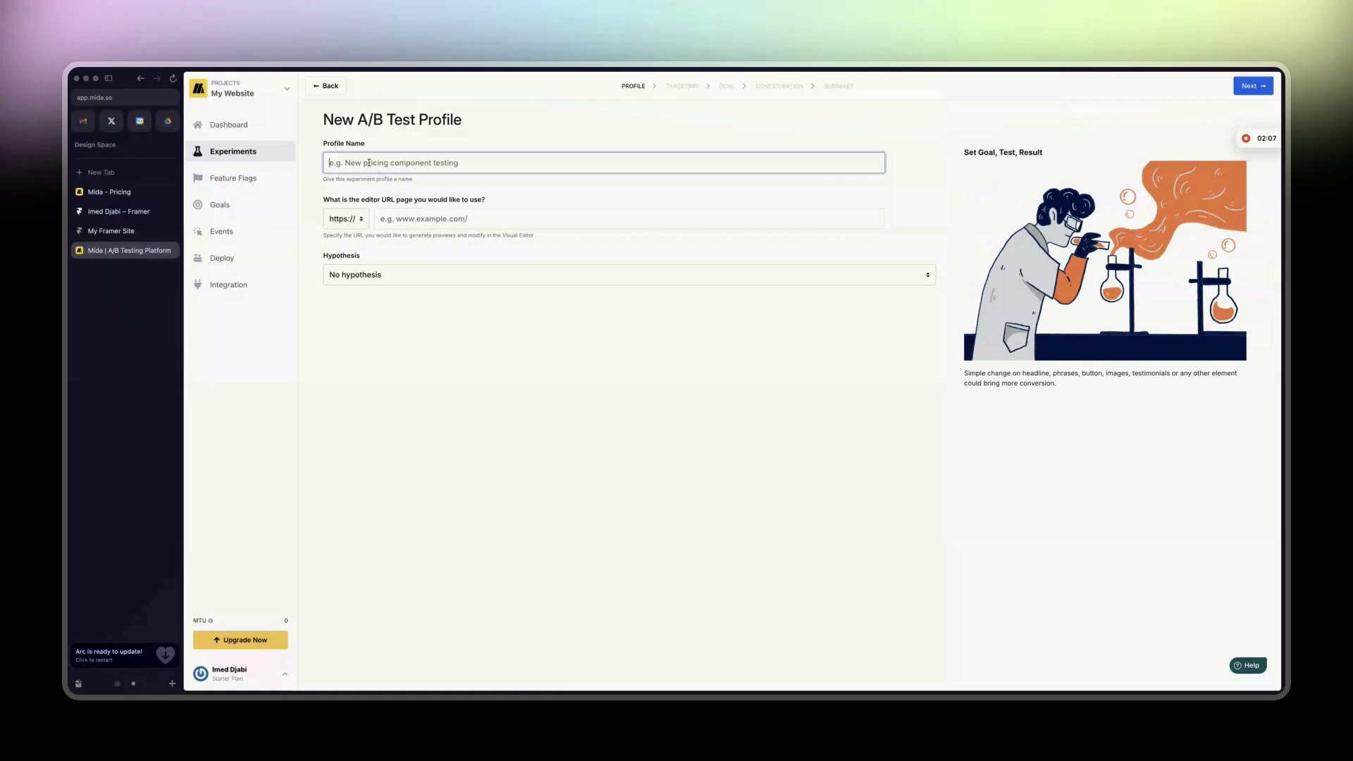
pyautogui.click(112, 230)
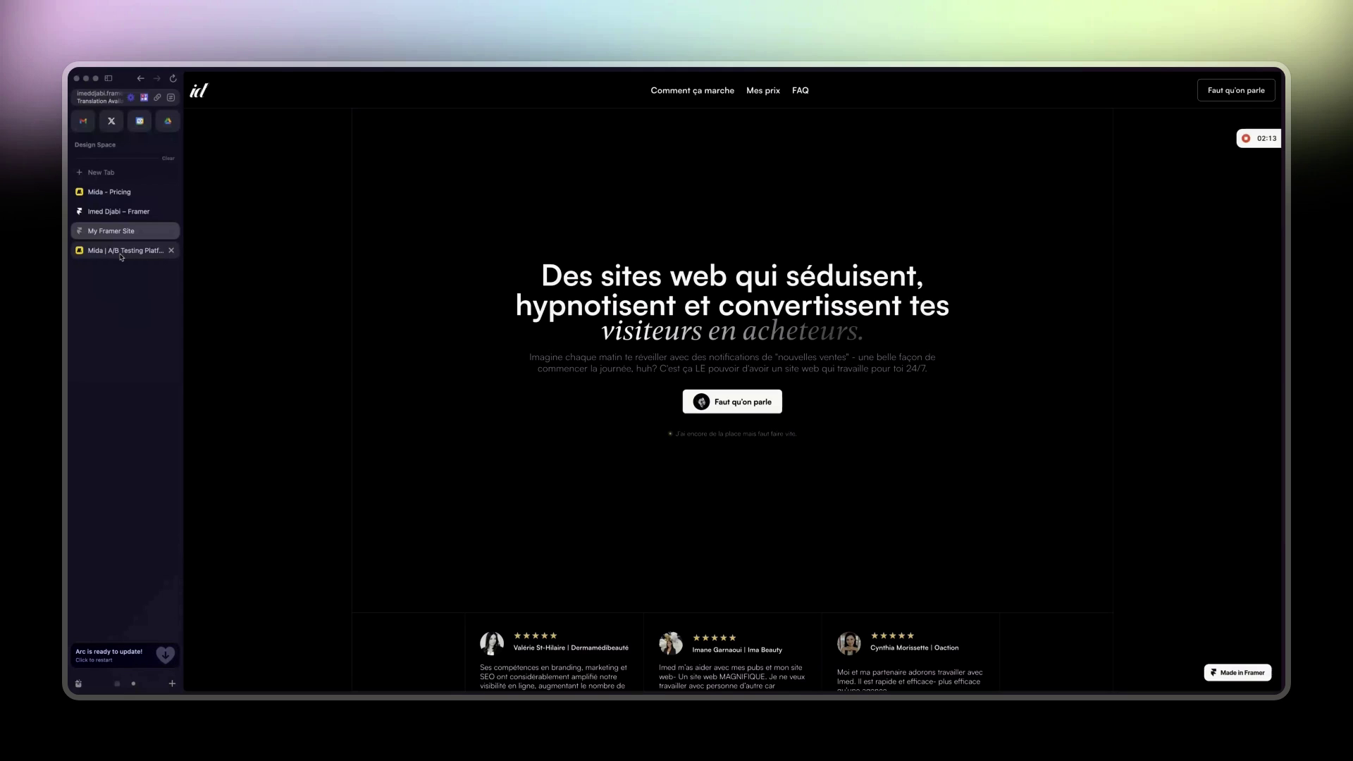
pyautogui.click(121, 252)
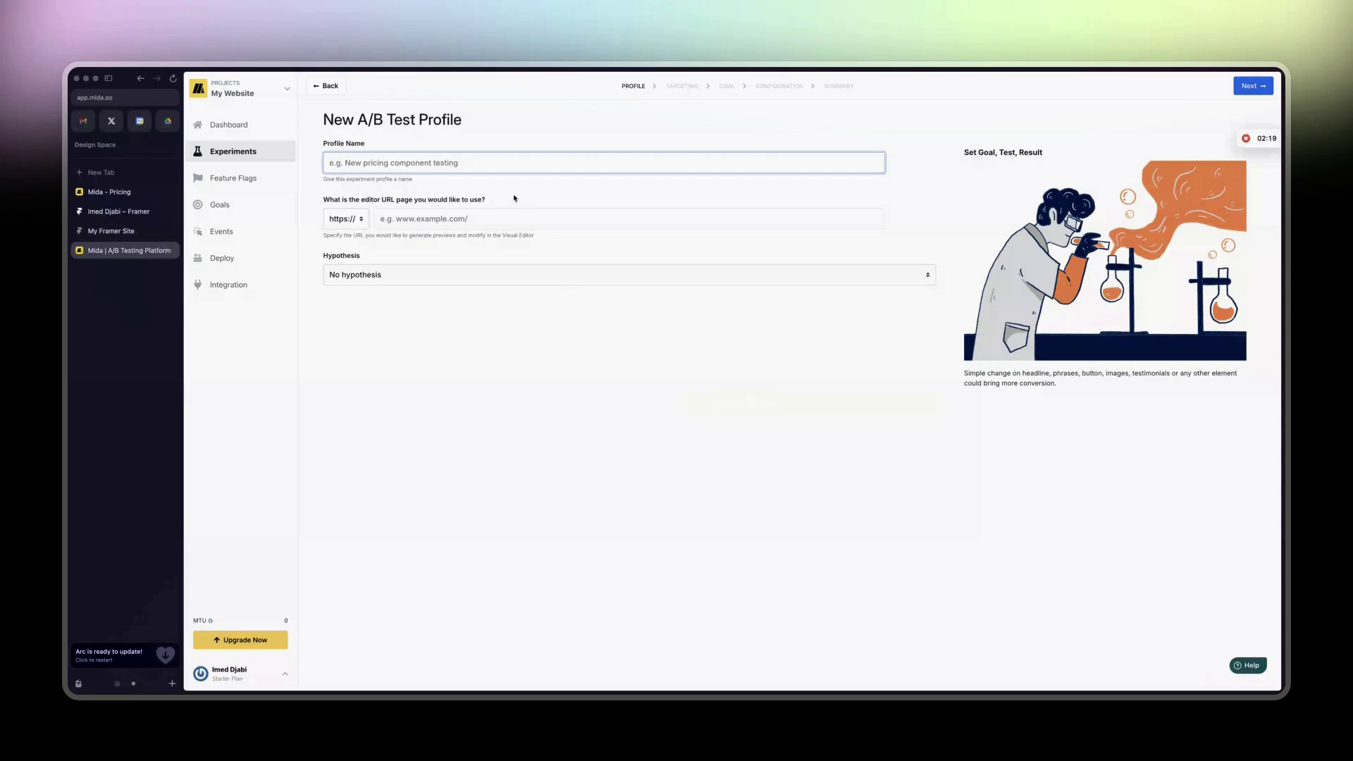
pyautogui.write('Headline test')
pyautogui.click(477, 218)
pyautogui.write('imeddjabi.framer.website/')
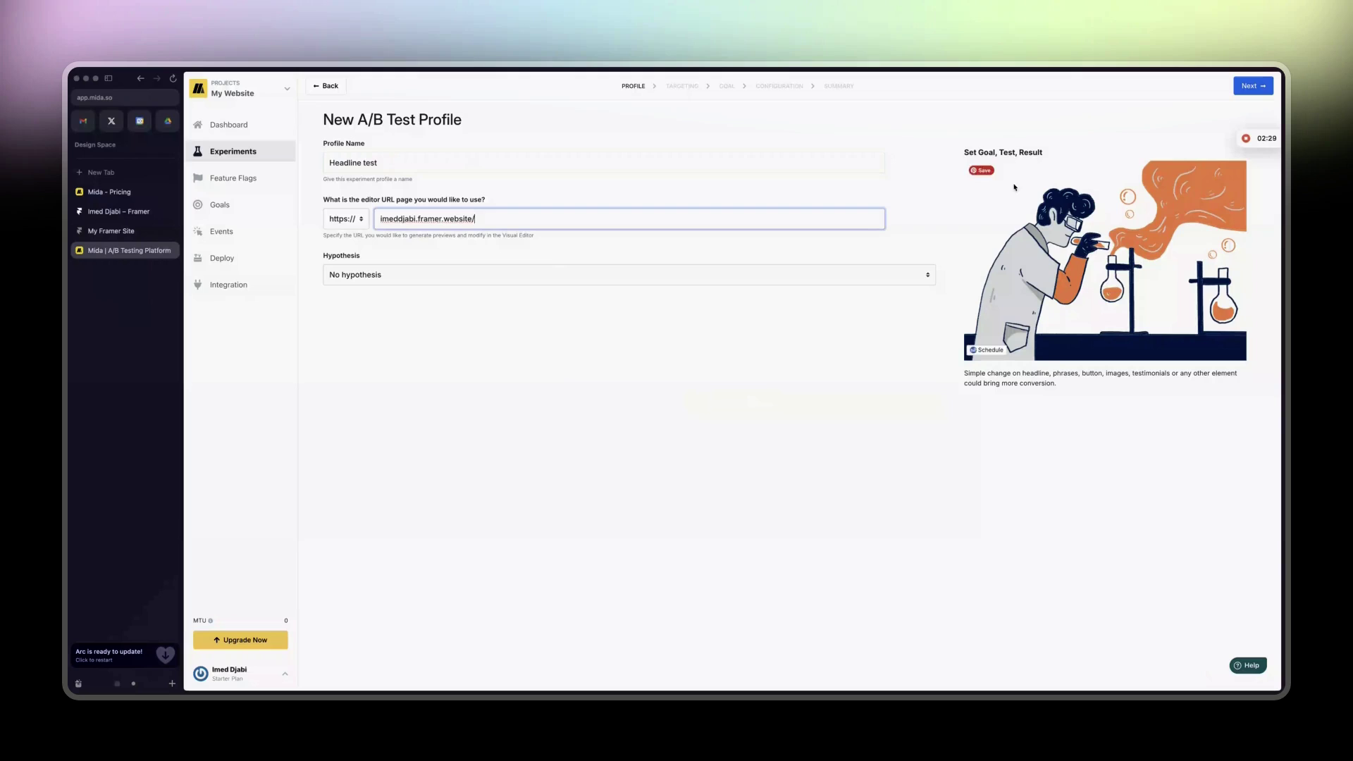
pyautogui.click(1253, 85)
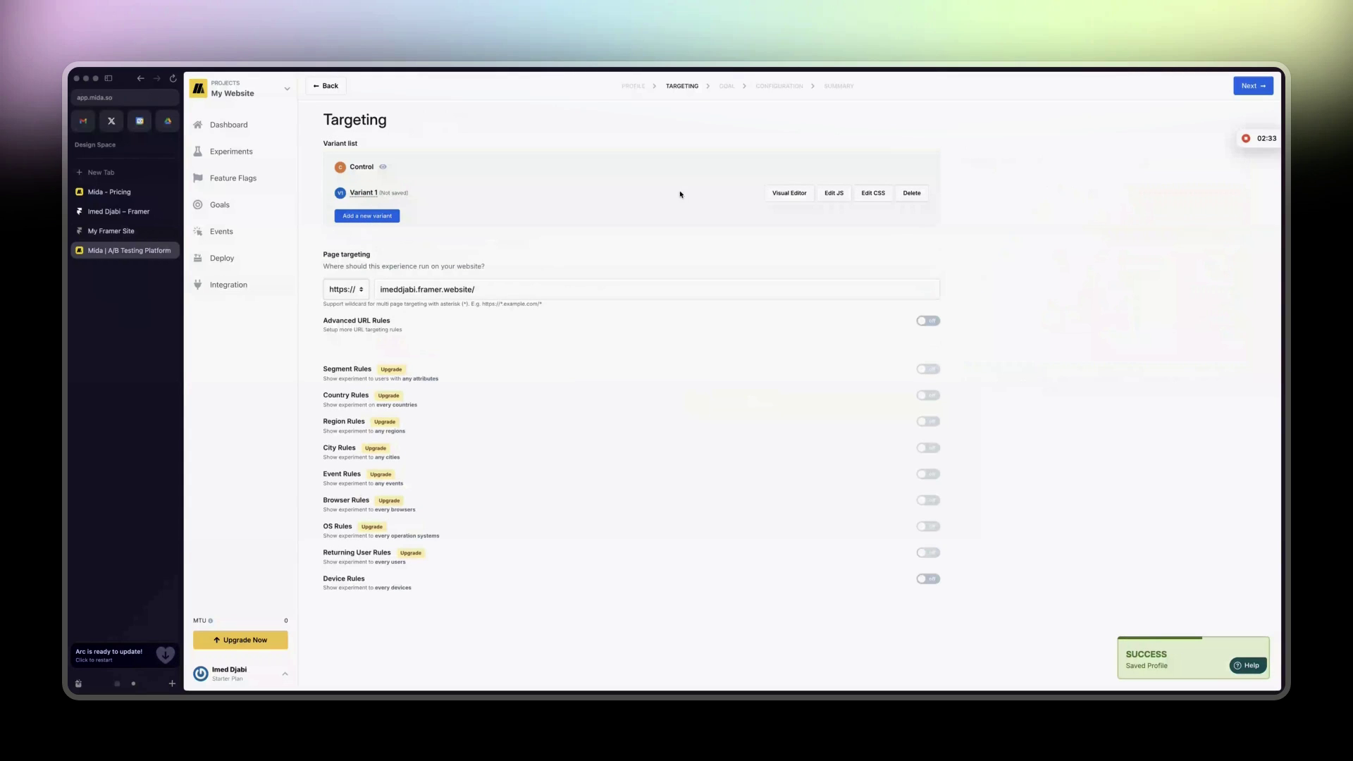
# Step: Open Variant 1 in Mida's visual editor and select the whole hero headline element
pyautogui.click(789, 200)
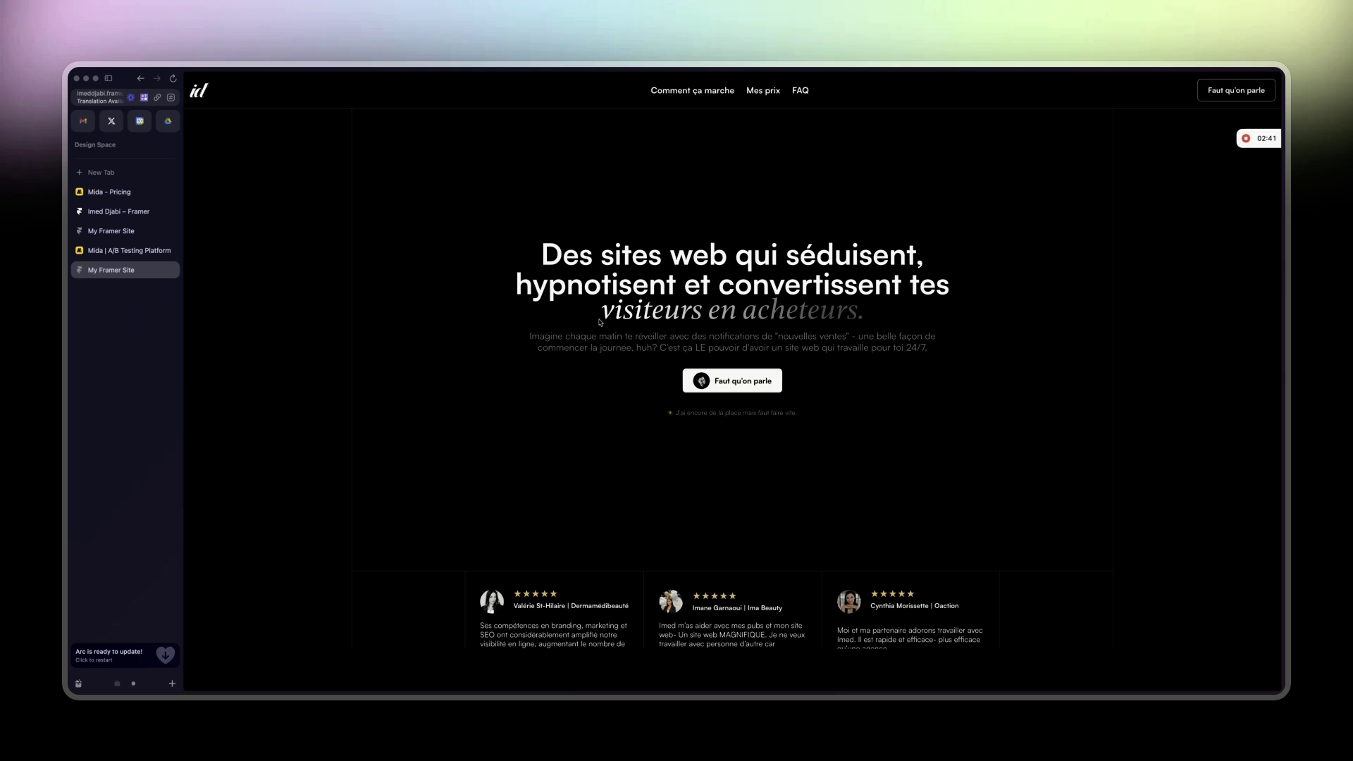
pyautogui.doubleClick(553, 254)
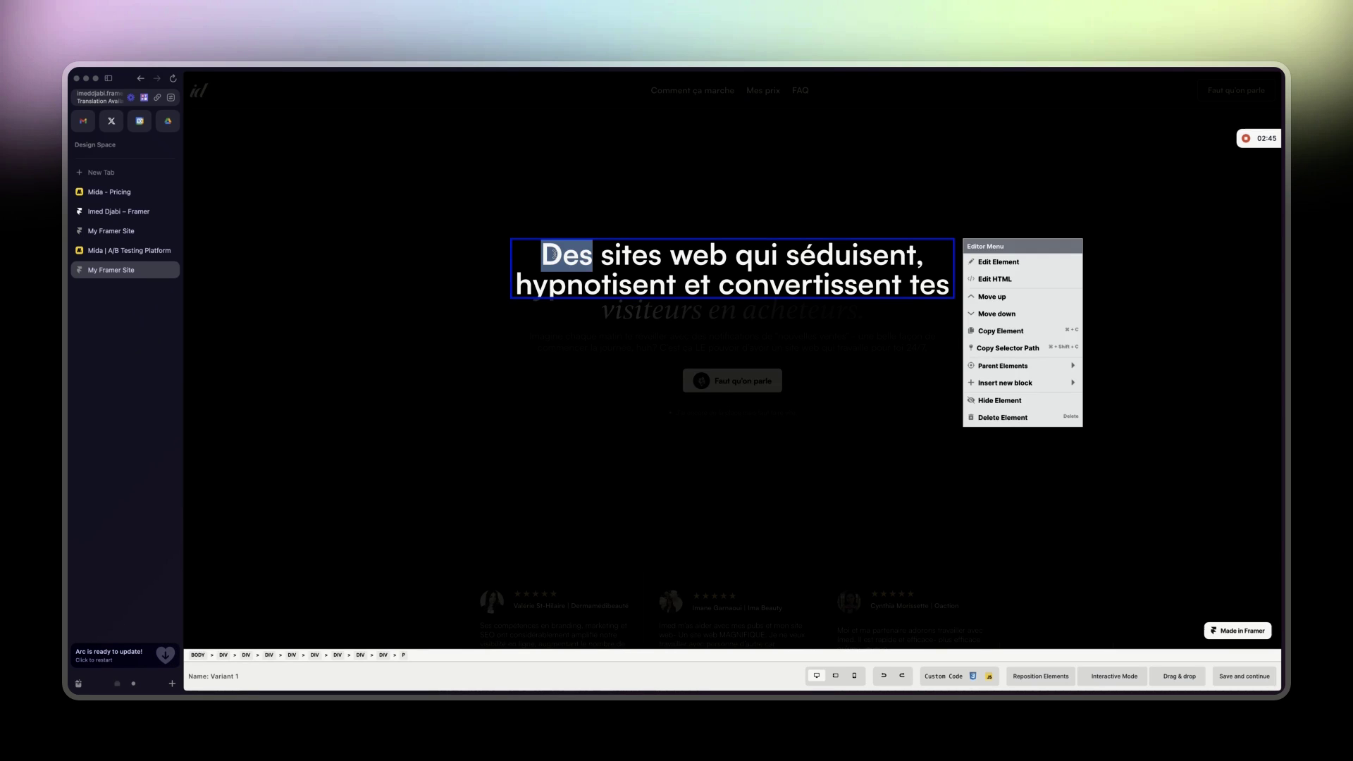
pyautogui.click(554, 253)
pyautogui.doubleClick(552, 254)
pyautogui.hotkey('shift', 'Down')
pyautogui.click(595, 263)
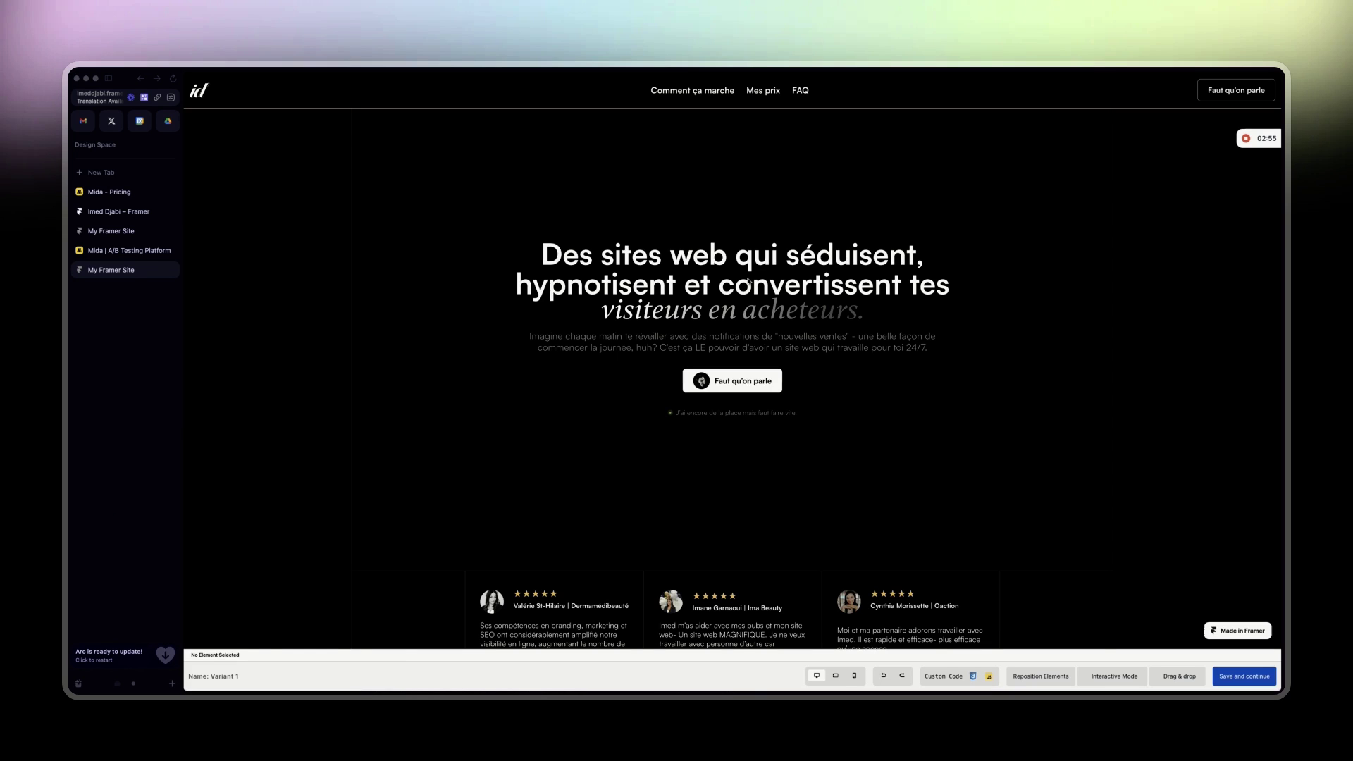
pyautogui.click(690, 266)
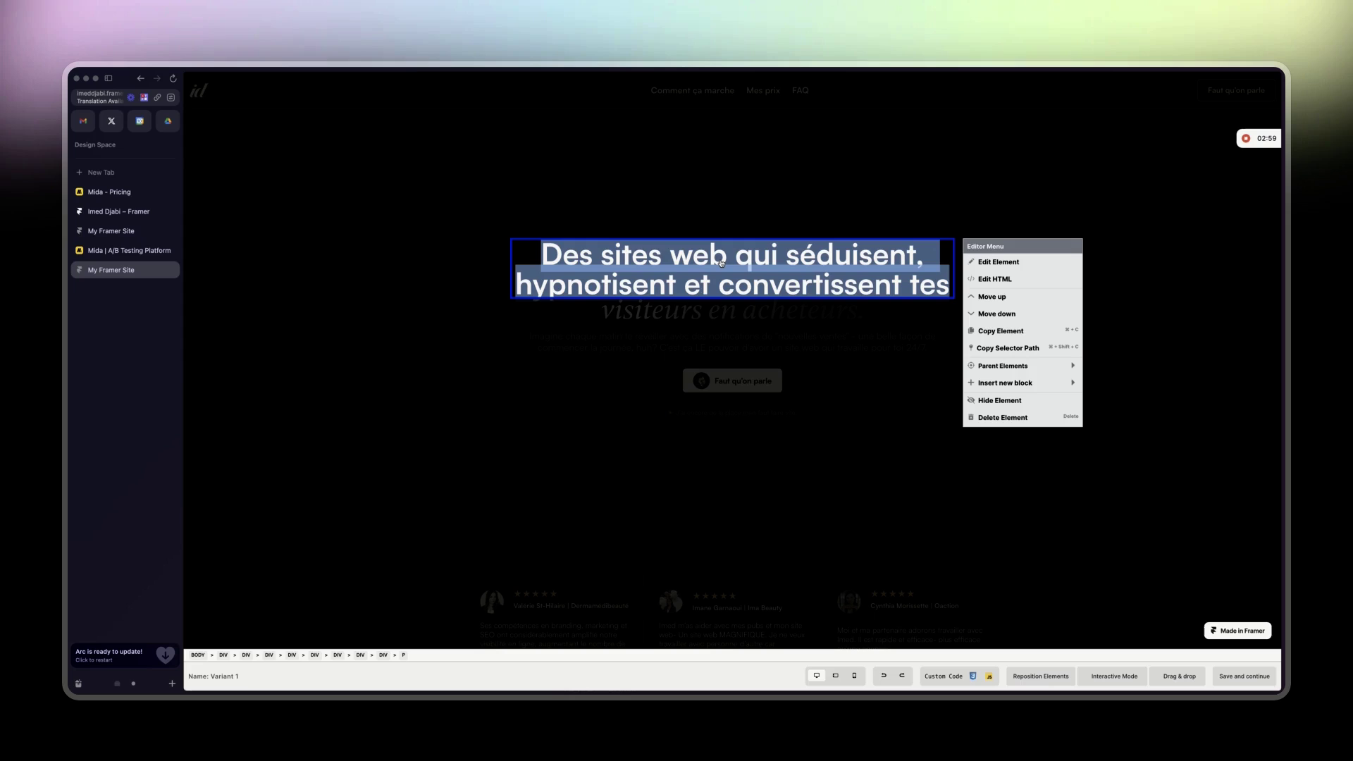
# Step: Type the new French headline in the Content Editor, trimming 'visiteurs' so it ends 'tout tes'
pyautogui.click(1049, 265)
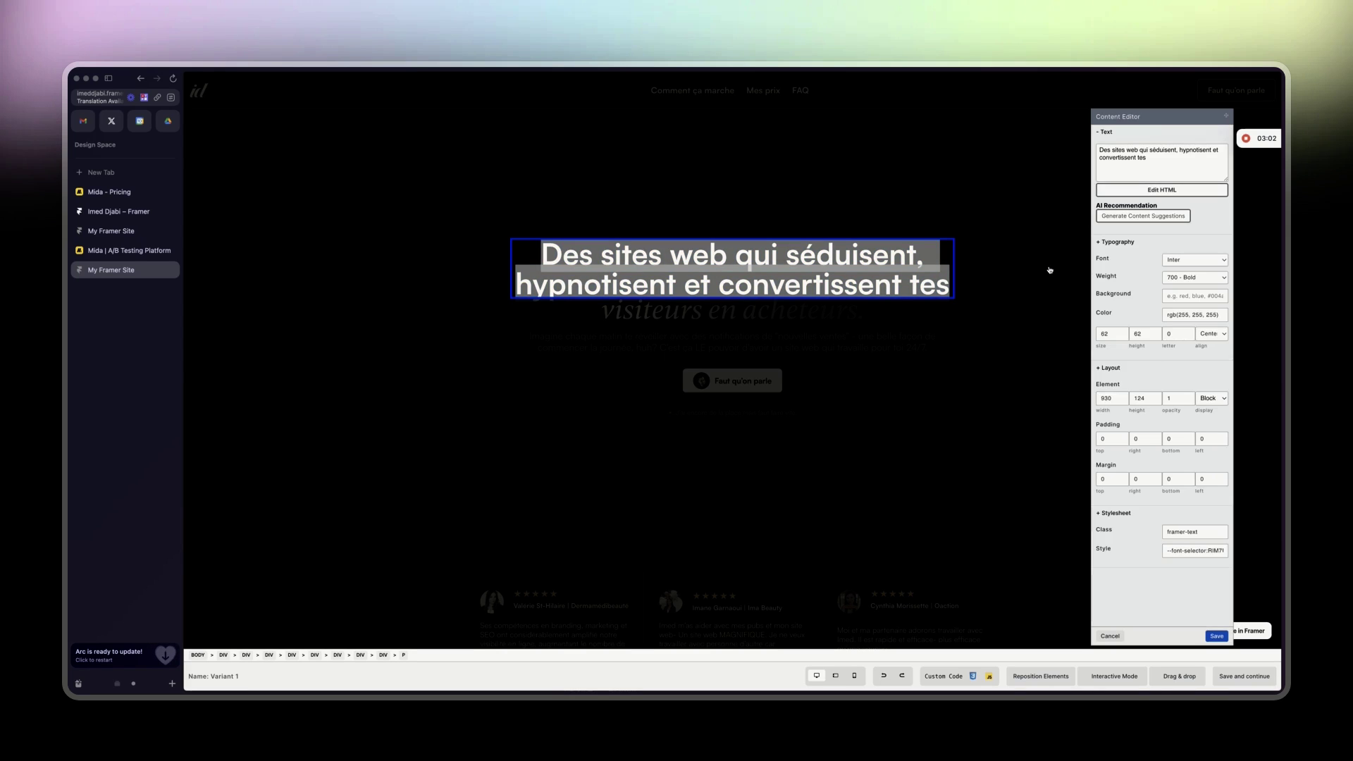
pyautogui.tripleClick(1139, 160)
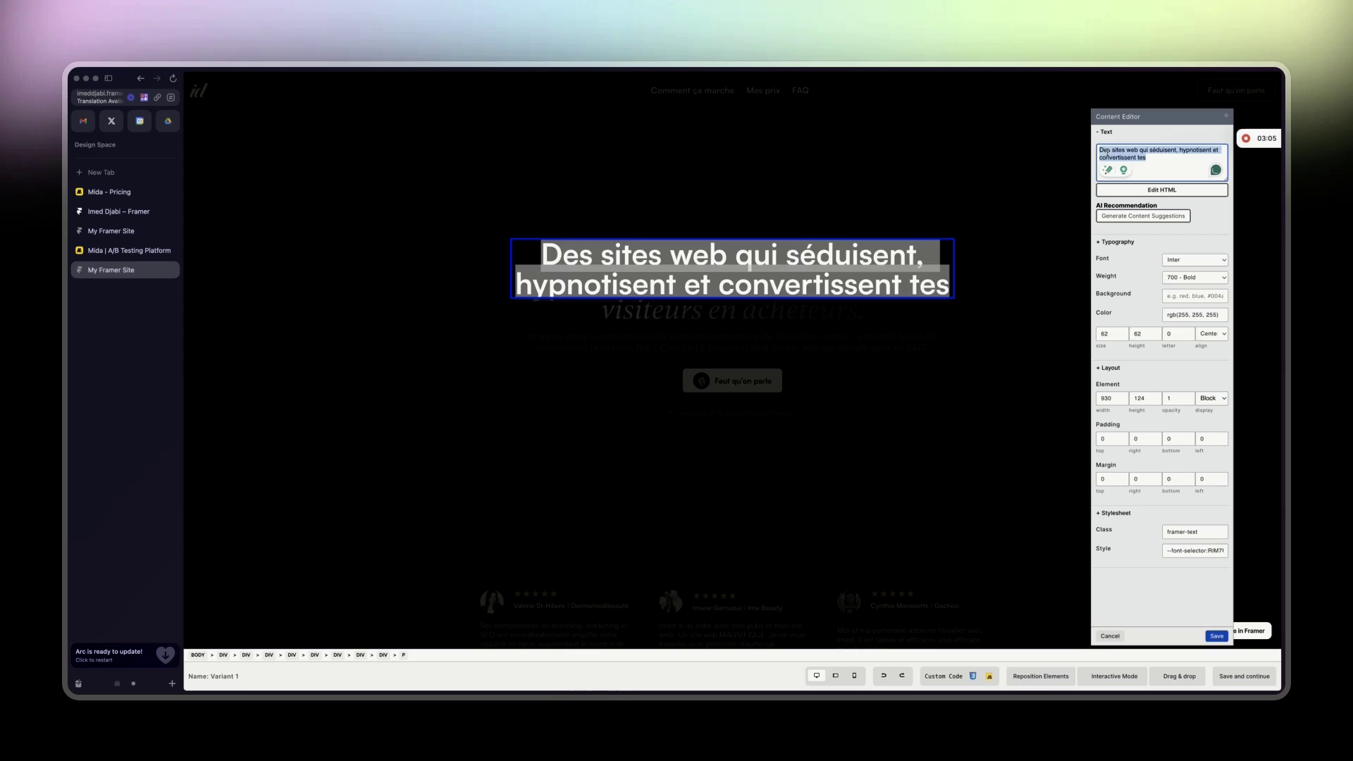
pyautogui.write('Rêv')
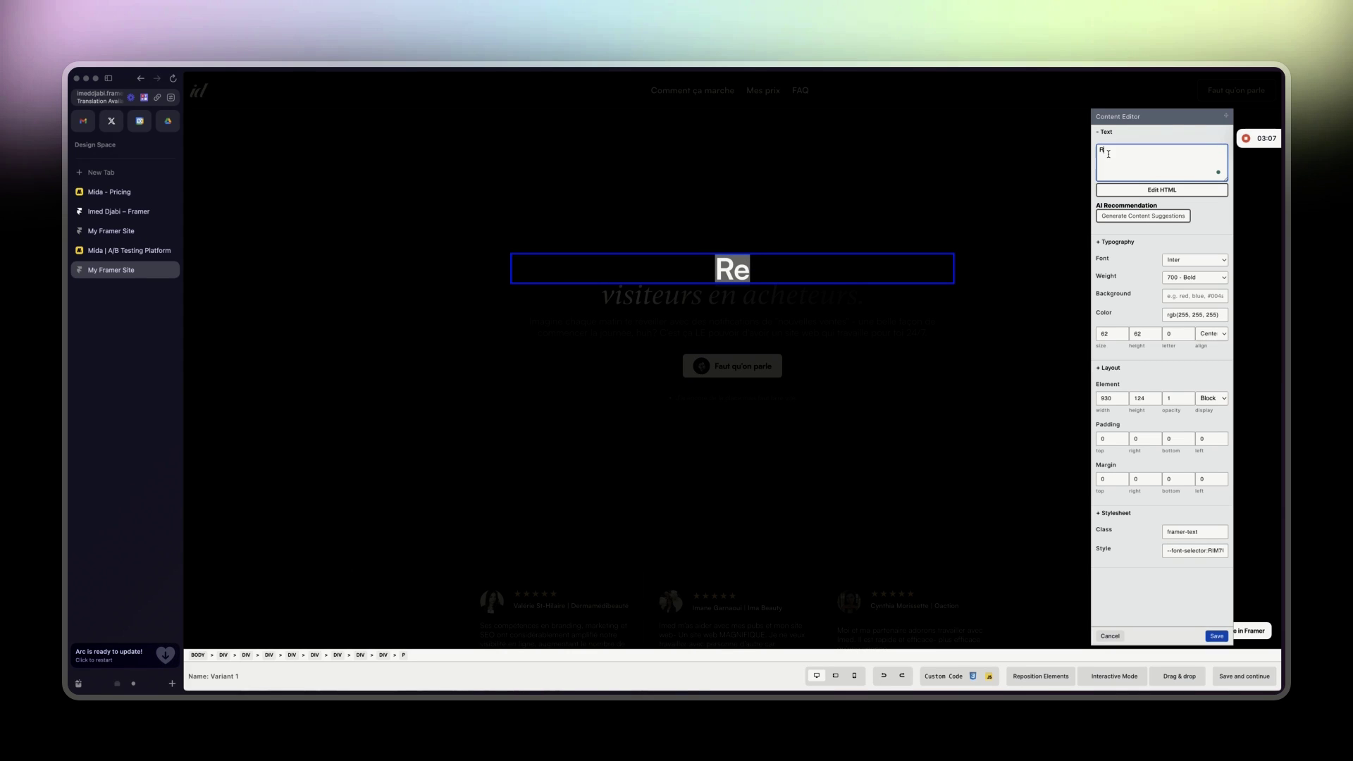
pyautogui.write('es-tu')
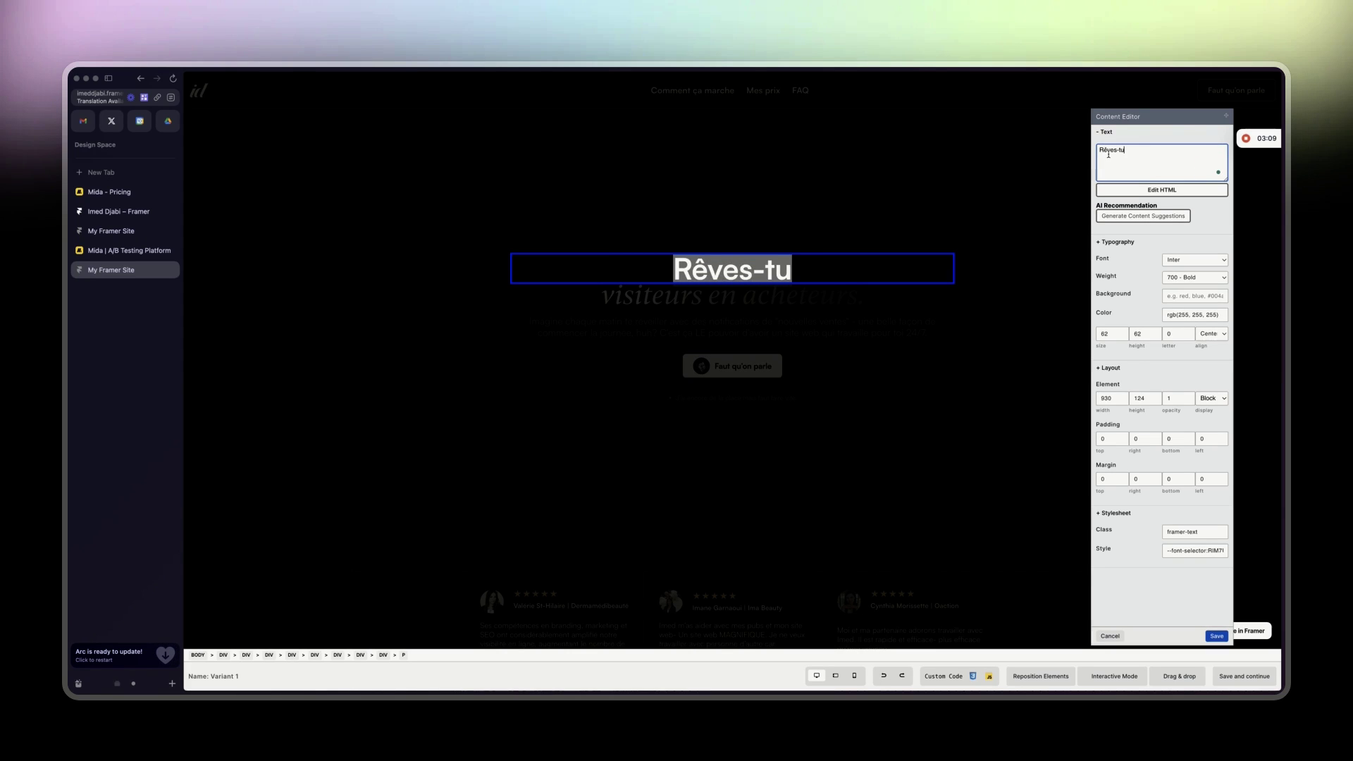
pyautogui.write(" d'un site web ")
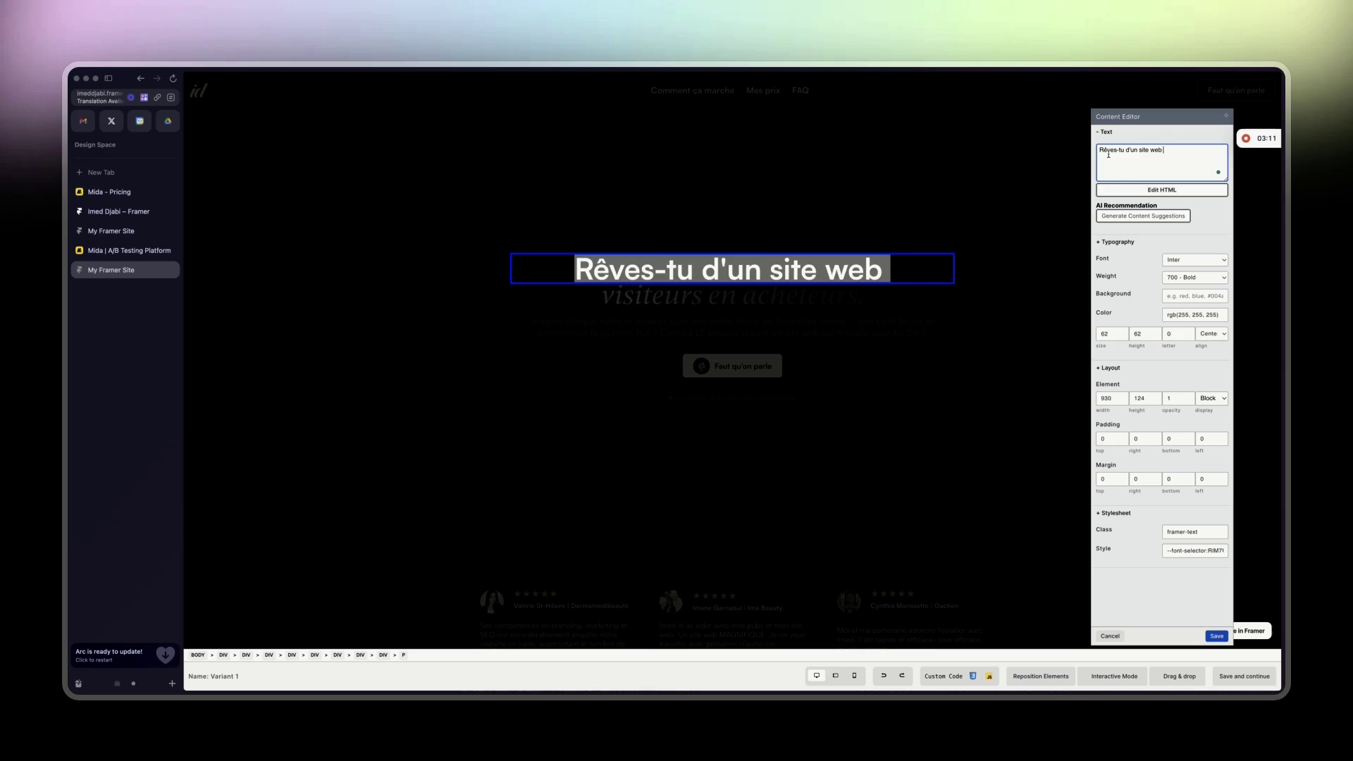
pyautogui.write('qui séduit')
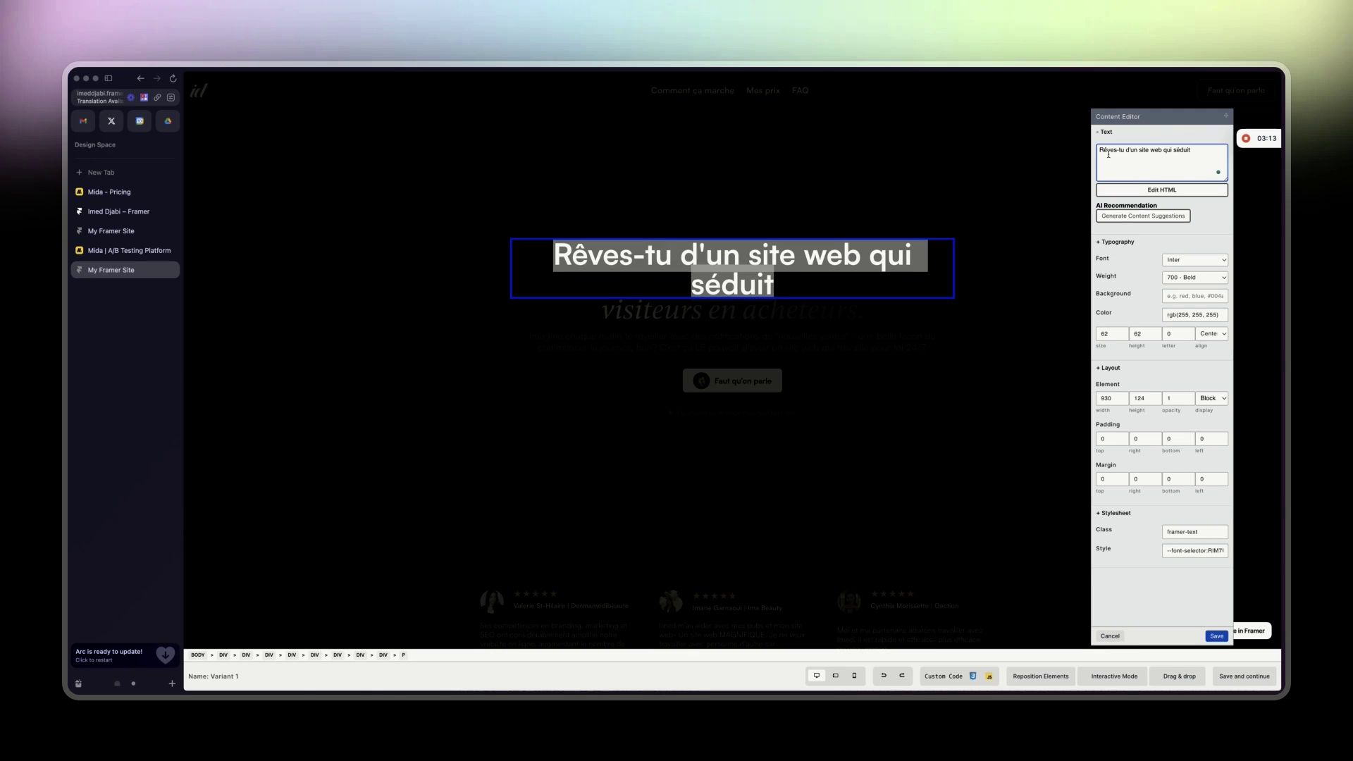
pyautogui.write(',')
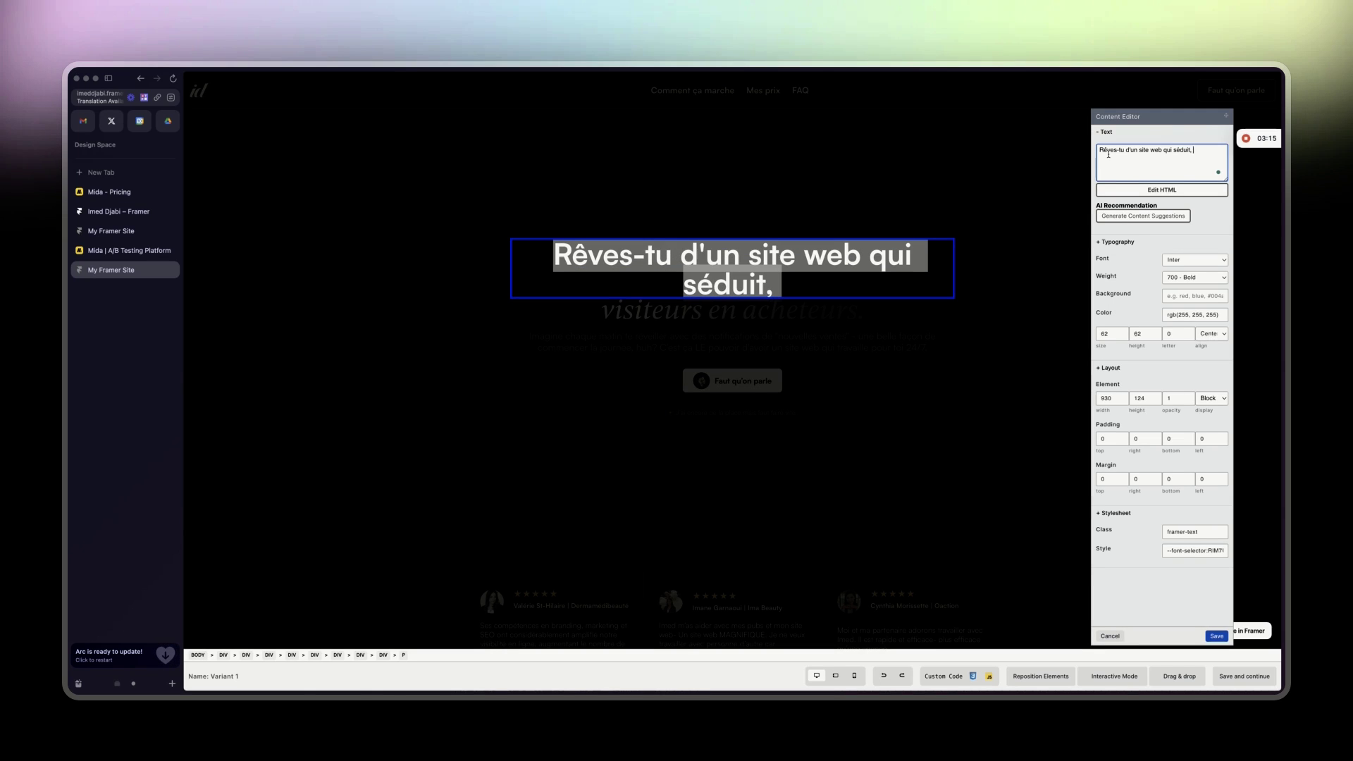
pyautogui.write(' hyp')
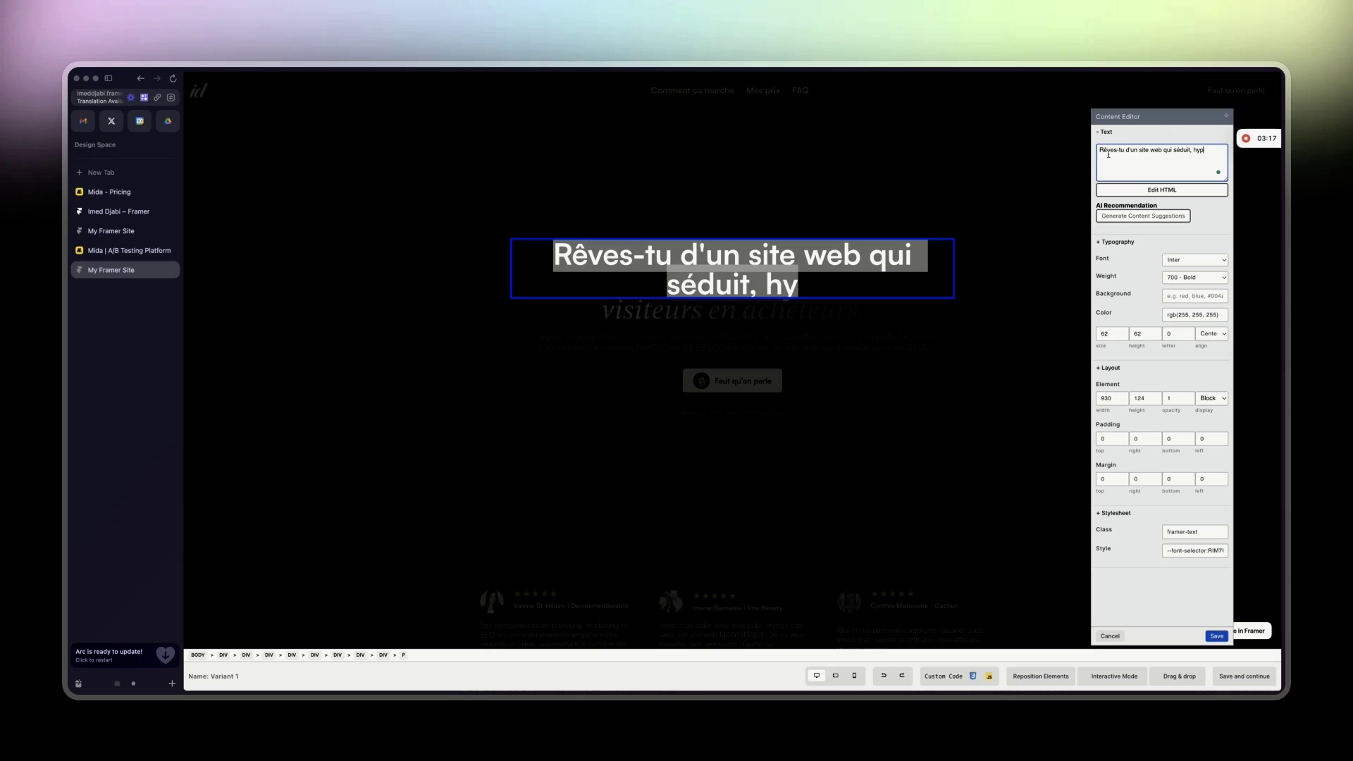
pyautogui.write('notise,')
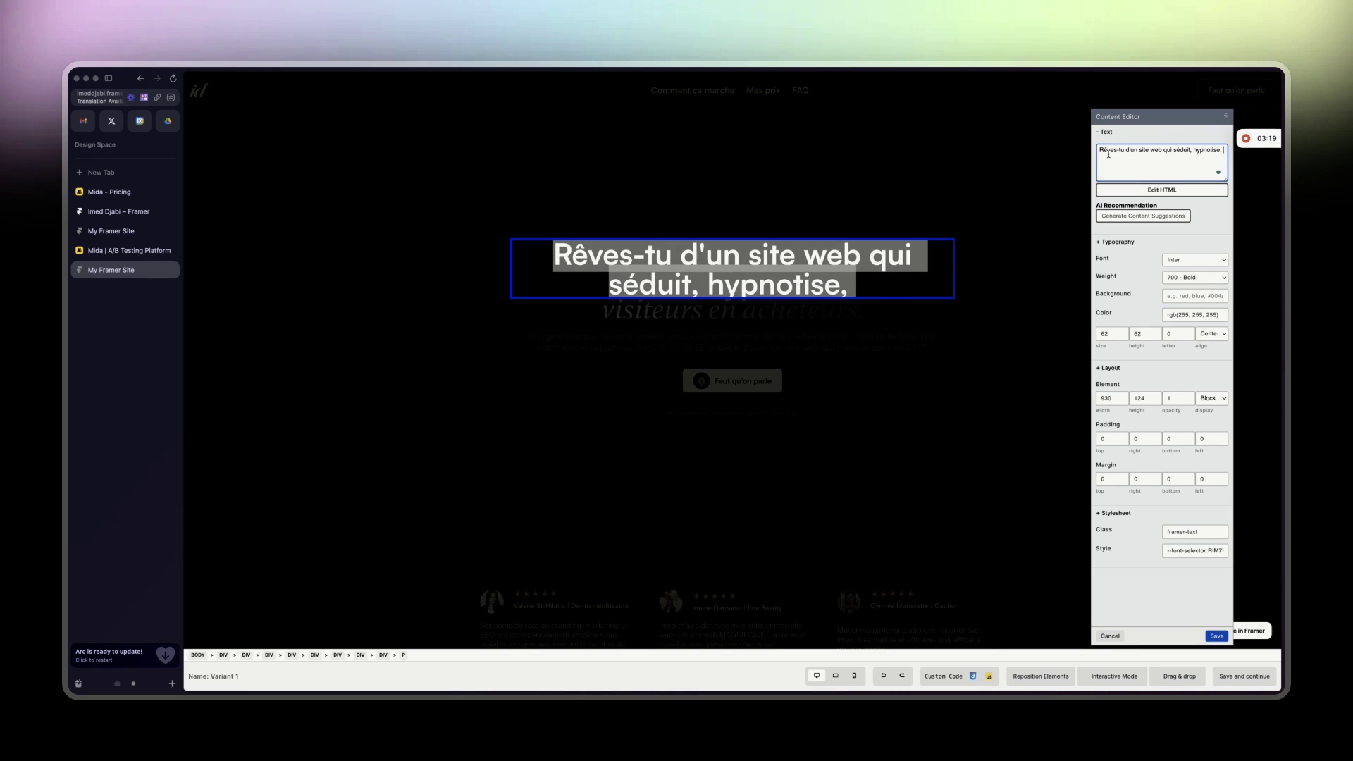
pyautogui.write('et convertit')
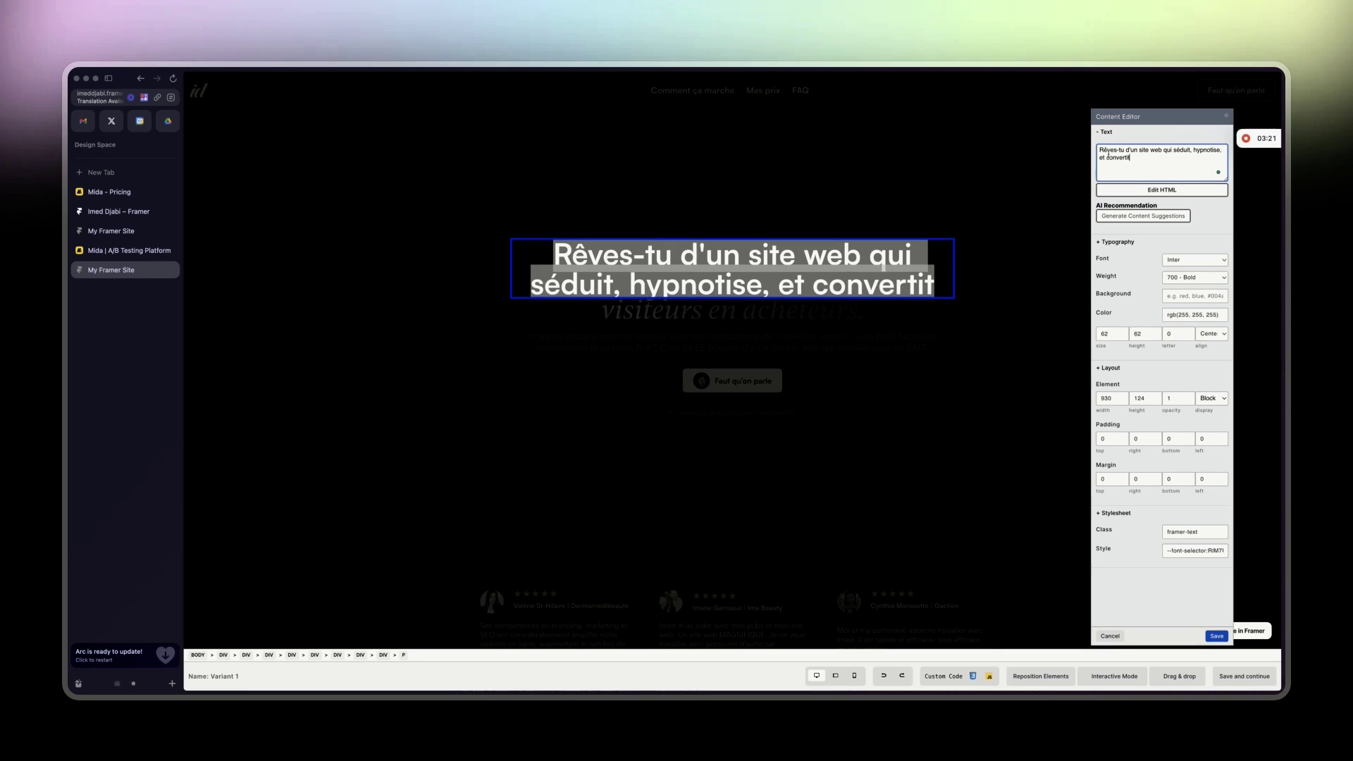
pyautogui.write('s tes visiteurs')
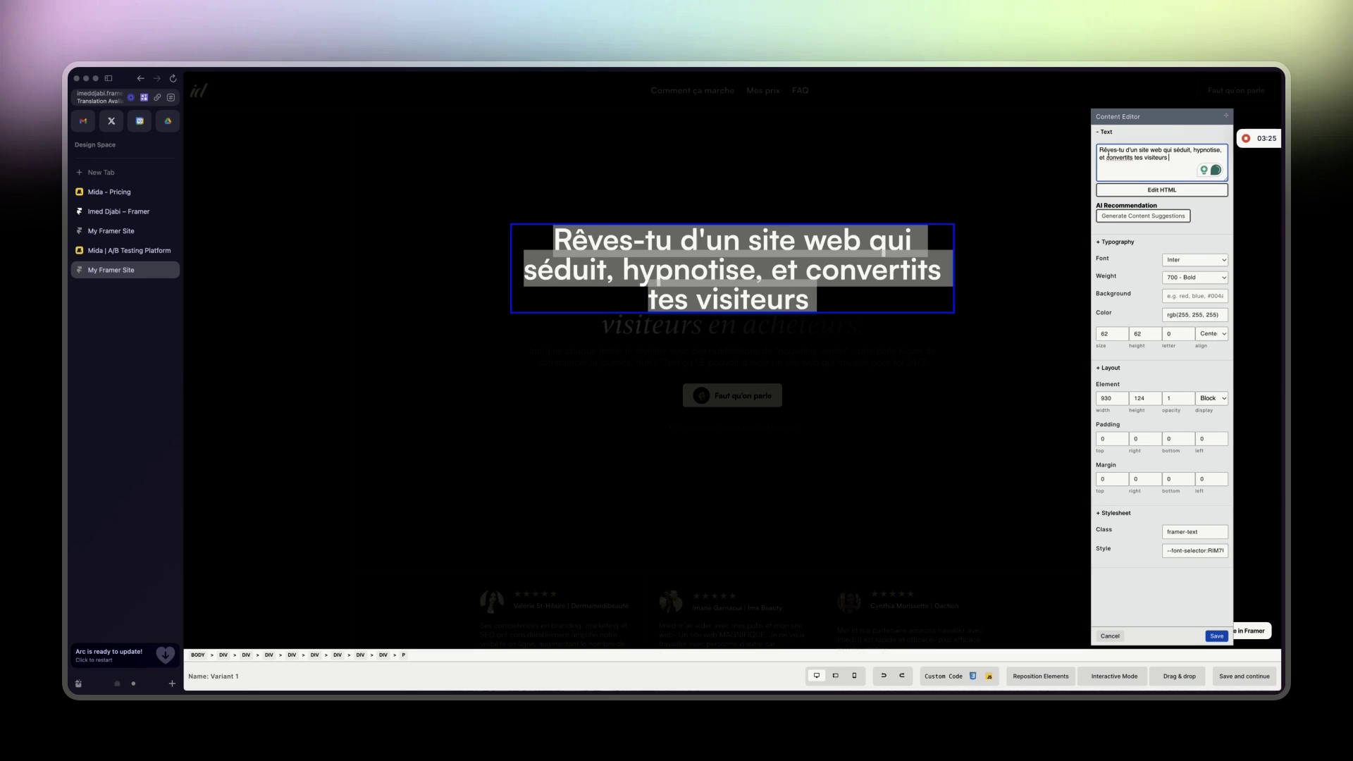
pyautogui.press('BackSpace')
pyautogui.press('BackSpace')
pyautogui.press('BackSpace')
pyautogui.press('BackSpace')
pyautogui.press('BackSpace')
pyautogui.press('BackSpace')
pyautogui.press('BackSpace')
pyautogui.press('BackSpace')
pyautogui.press('BackSpace')
pyautogui.press('BackSpace')
pyautogui.press('BackSpace')
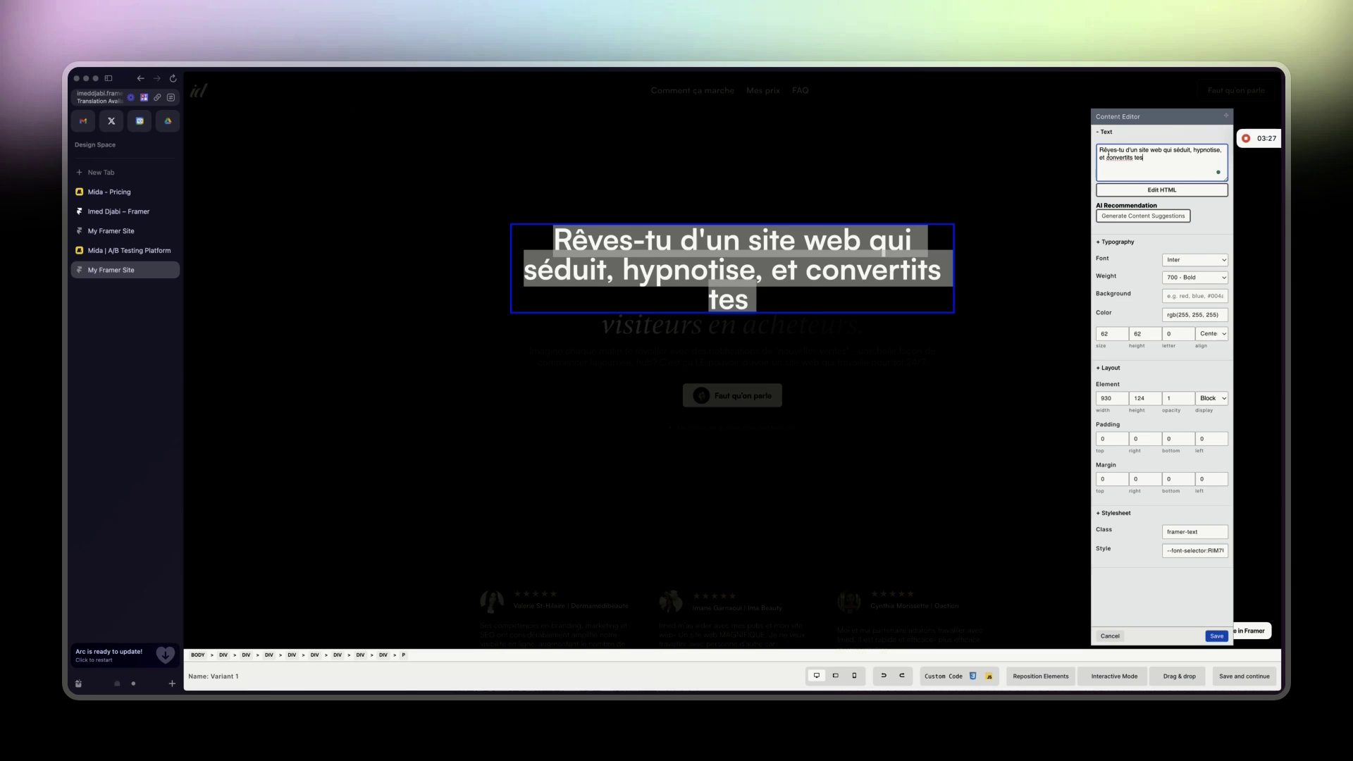
pyautogui.press('BackSpace')
pyautogui.press('BackSpace')
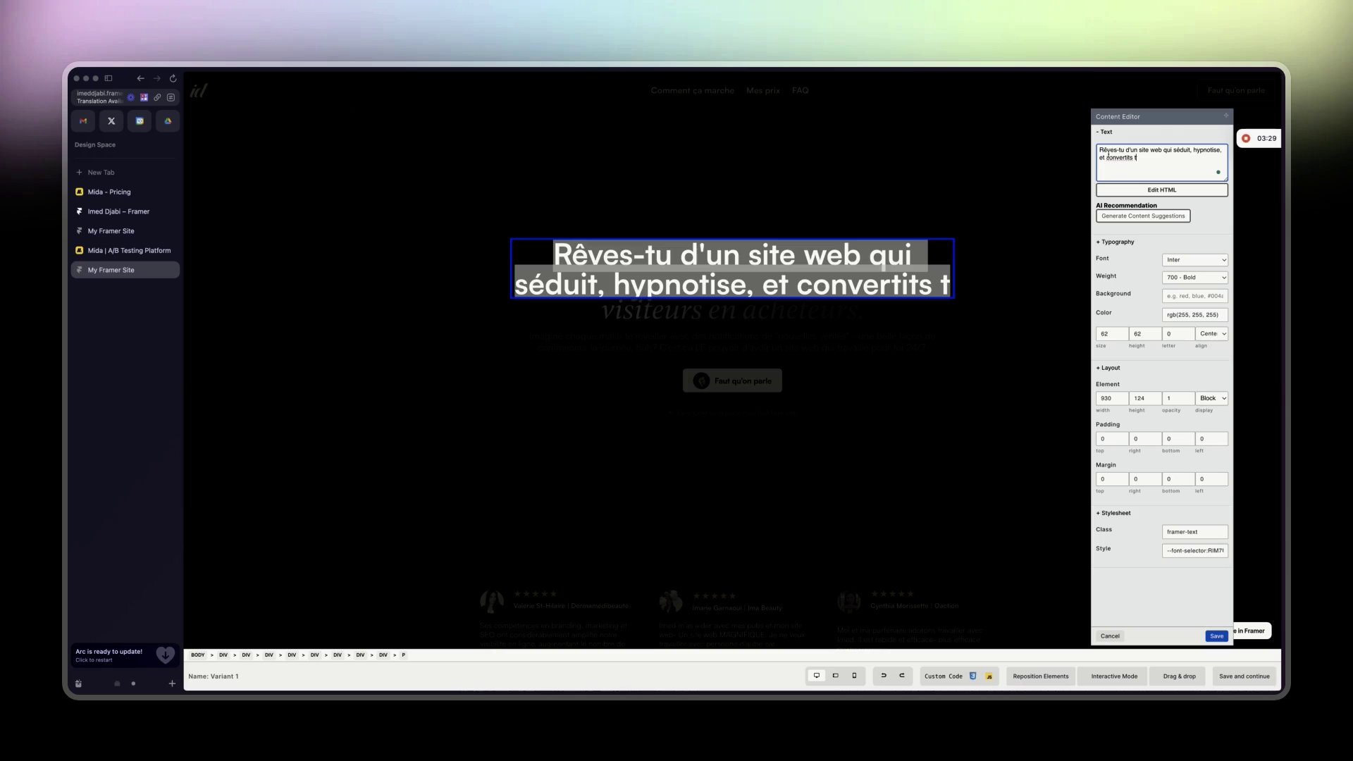
pyautogui.press('BackSpace')
pyautogui.press('BackSpace')
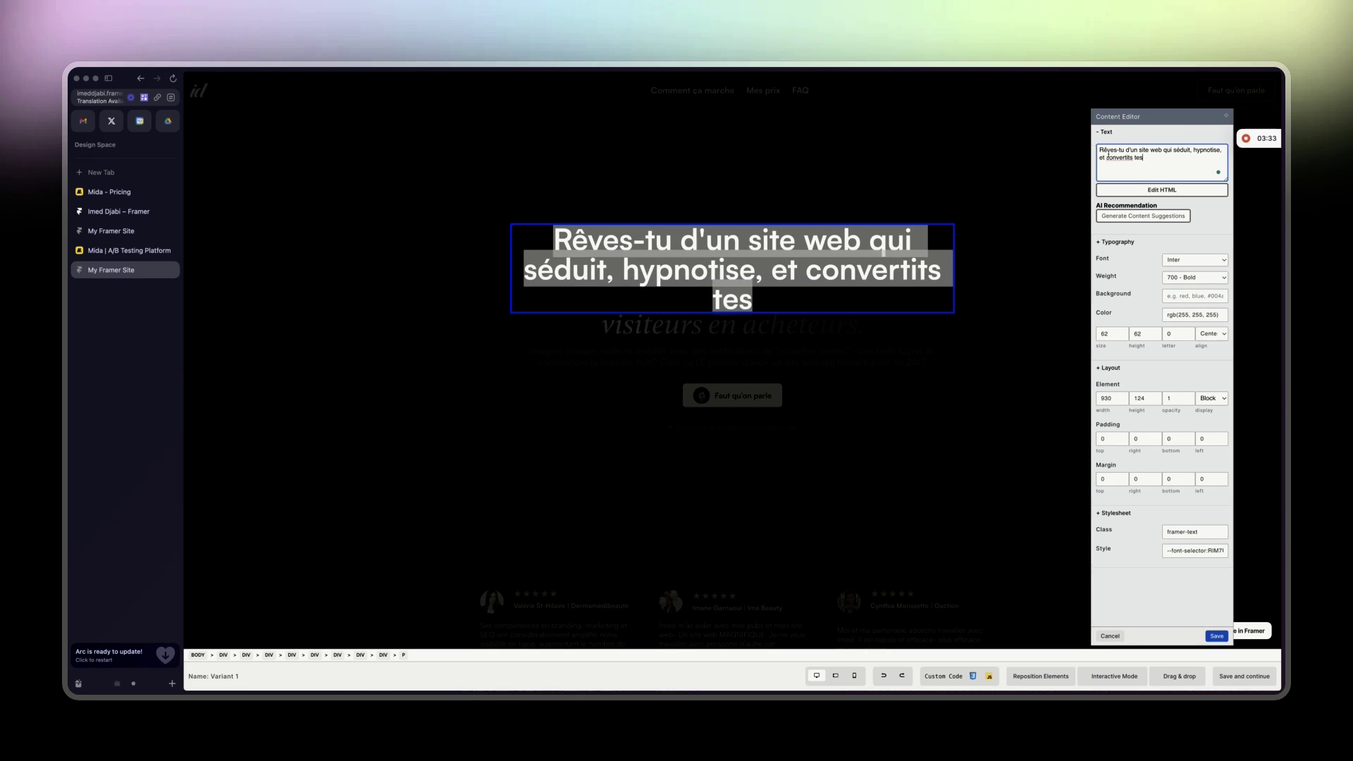
pyautogui.write('out tes')
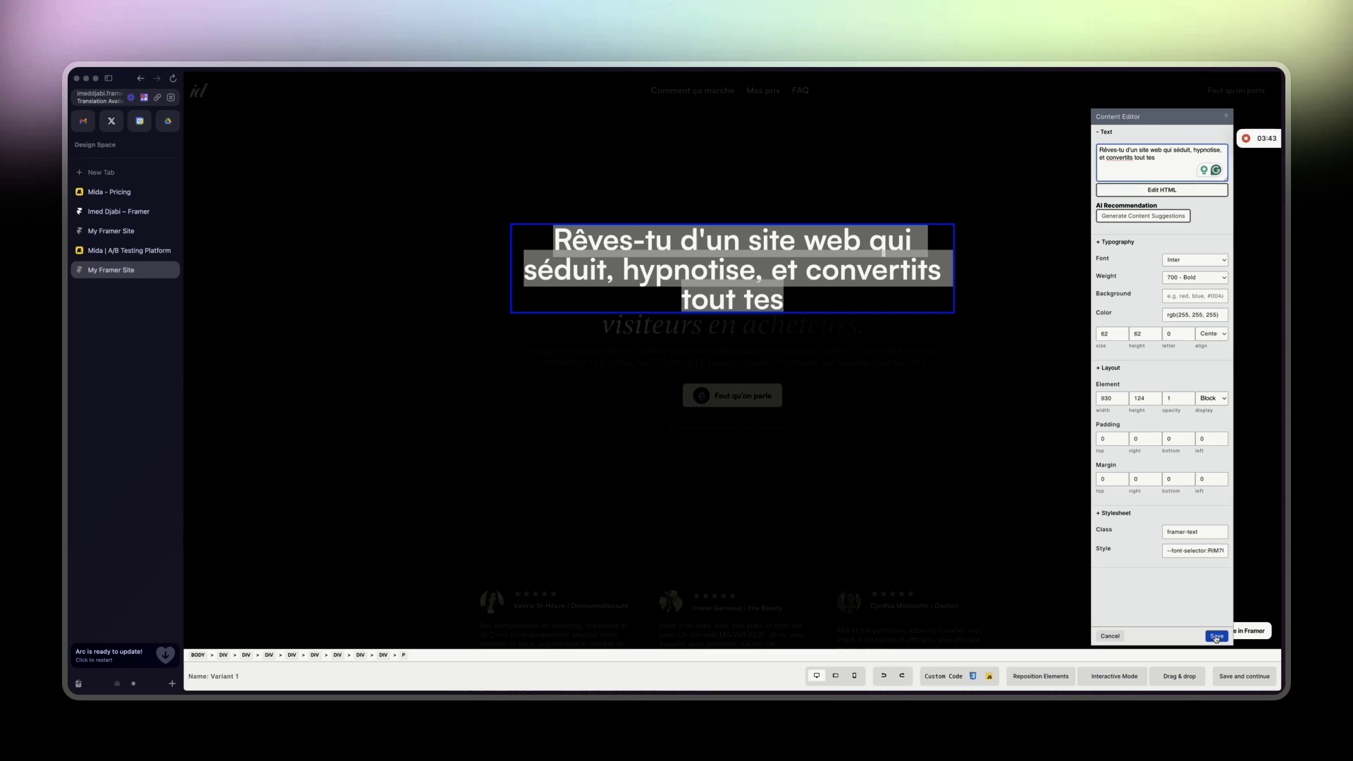
# Step: Save the new headline wording
pyautogui.click(1216, 637)
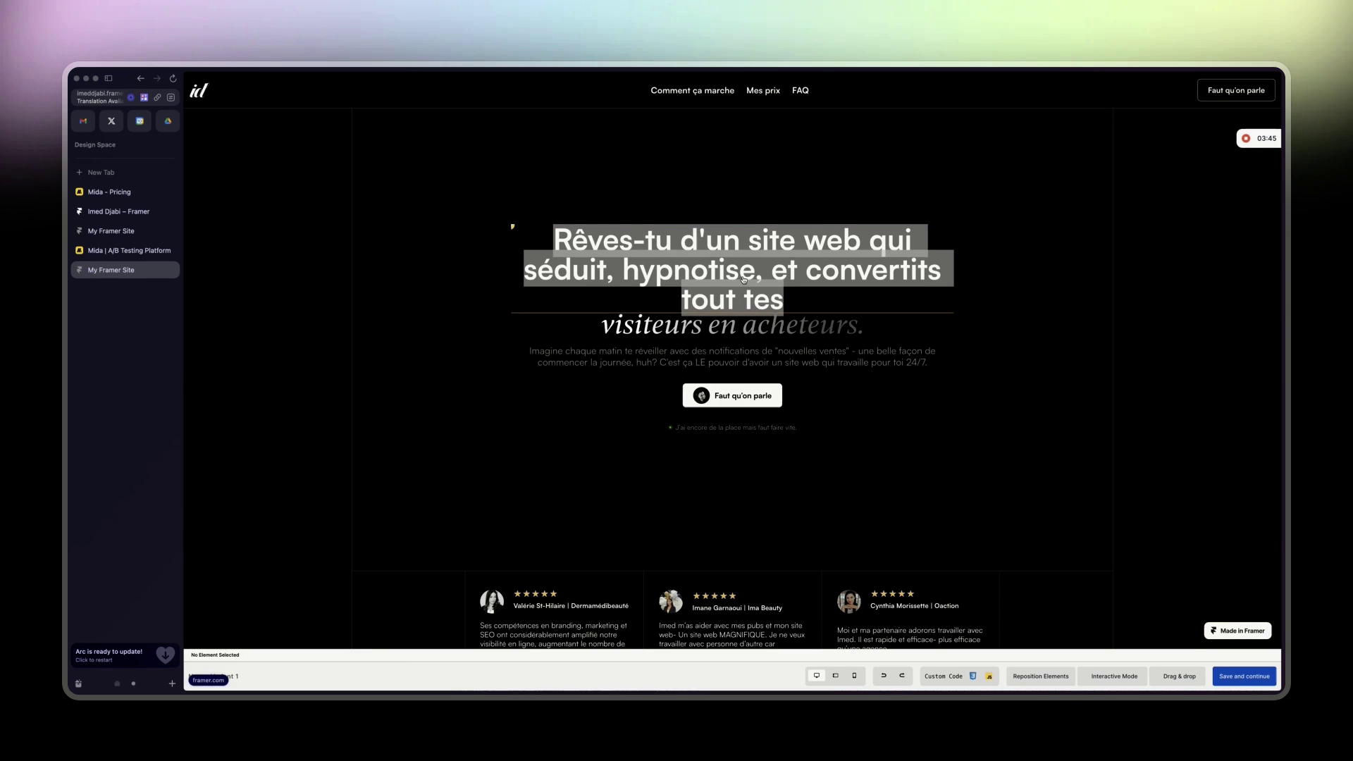
pyautogui.rightClick(853, 324)
pyautogui.press('Escape')
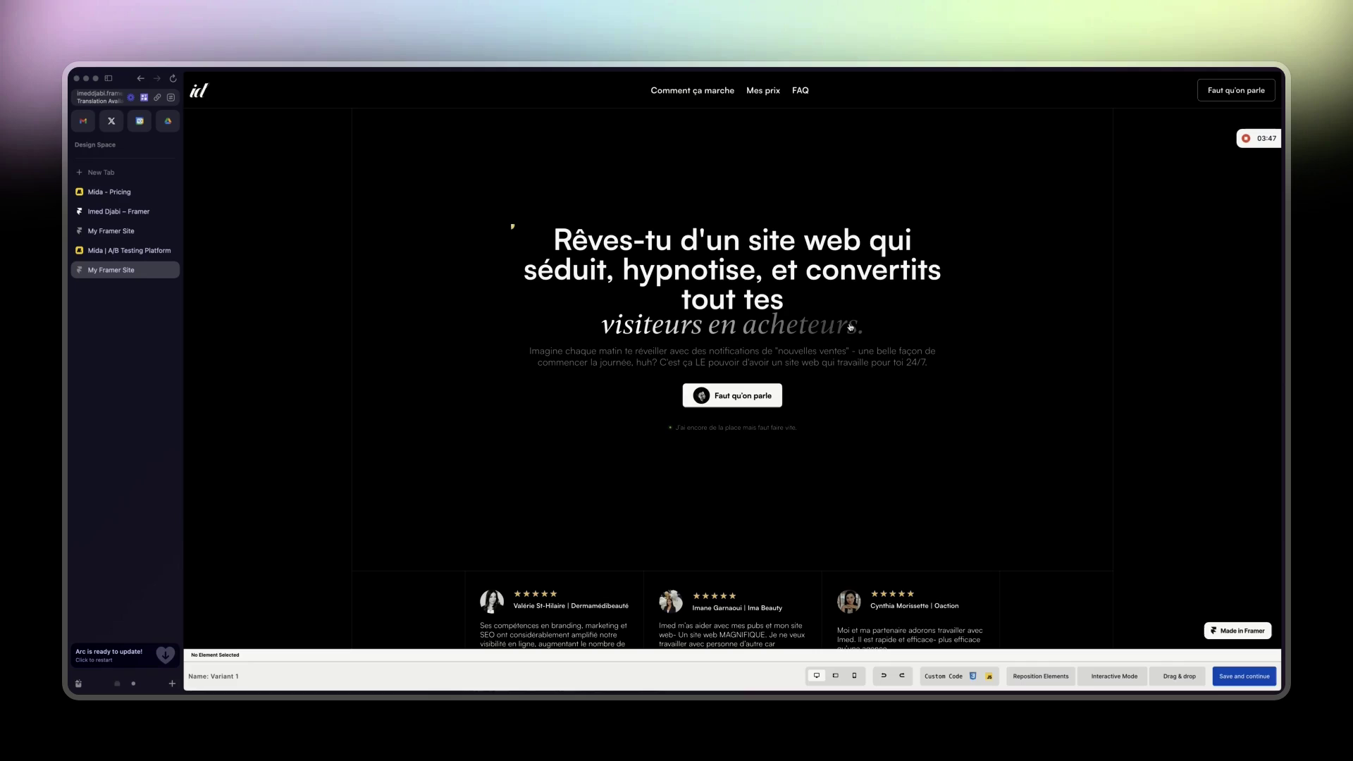
# Step: Replace the period so the phrase reads 'visiteurs en acheteurs ?' and save it
pyautogui.rightClick(851, 326)
pyautogui.click(929, 334)
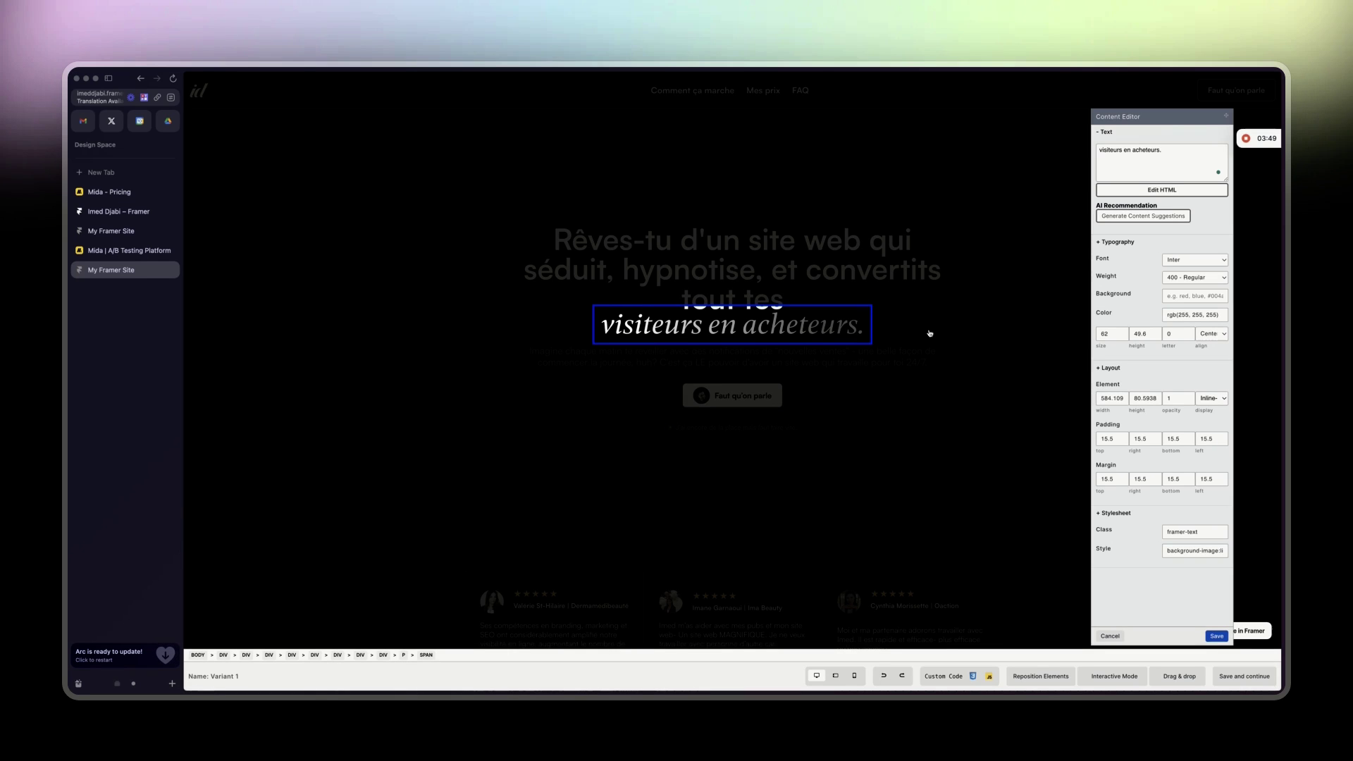
pyautogui.click(1168, 153)
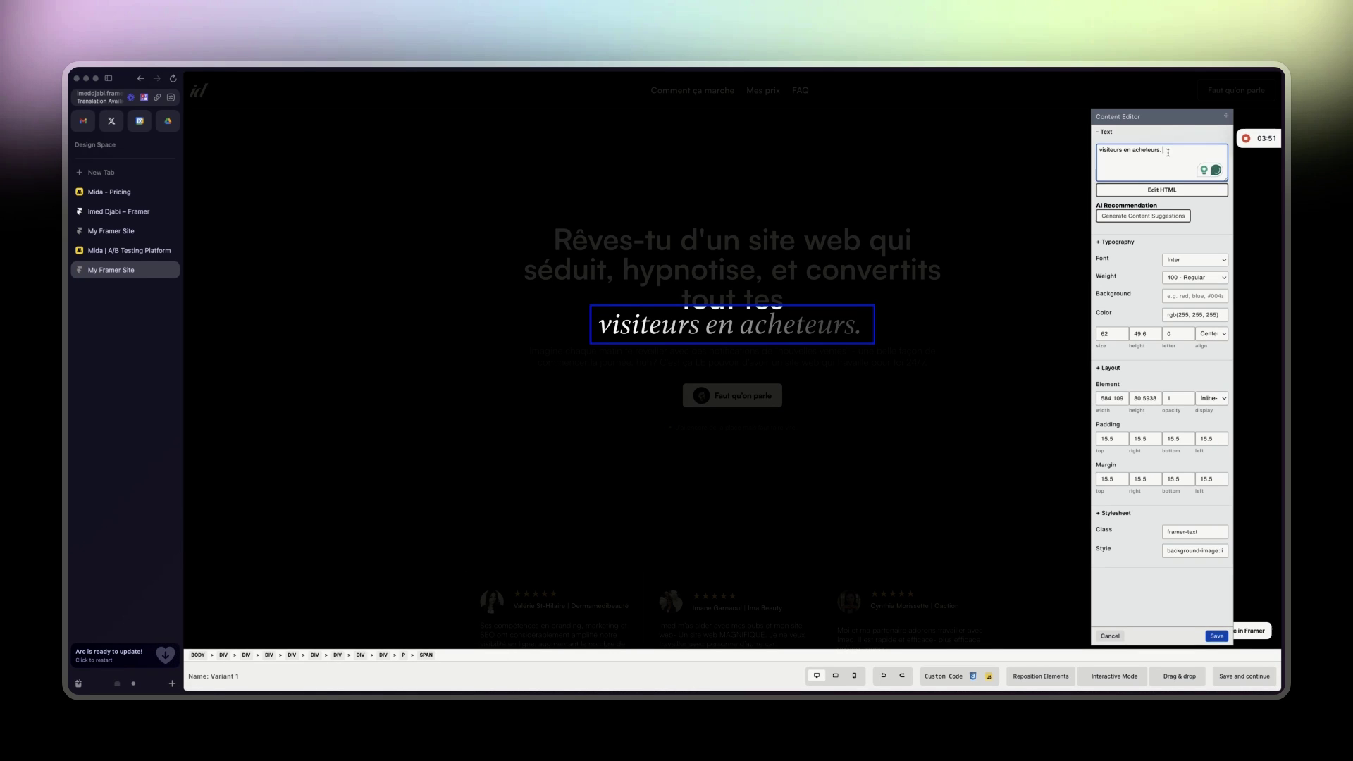
pyautogui.press('BackSpace')
pyautogui.press('BackSpace')
pyautogui.write('?')
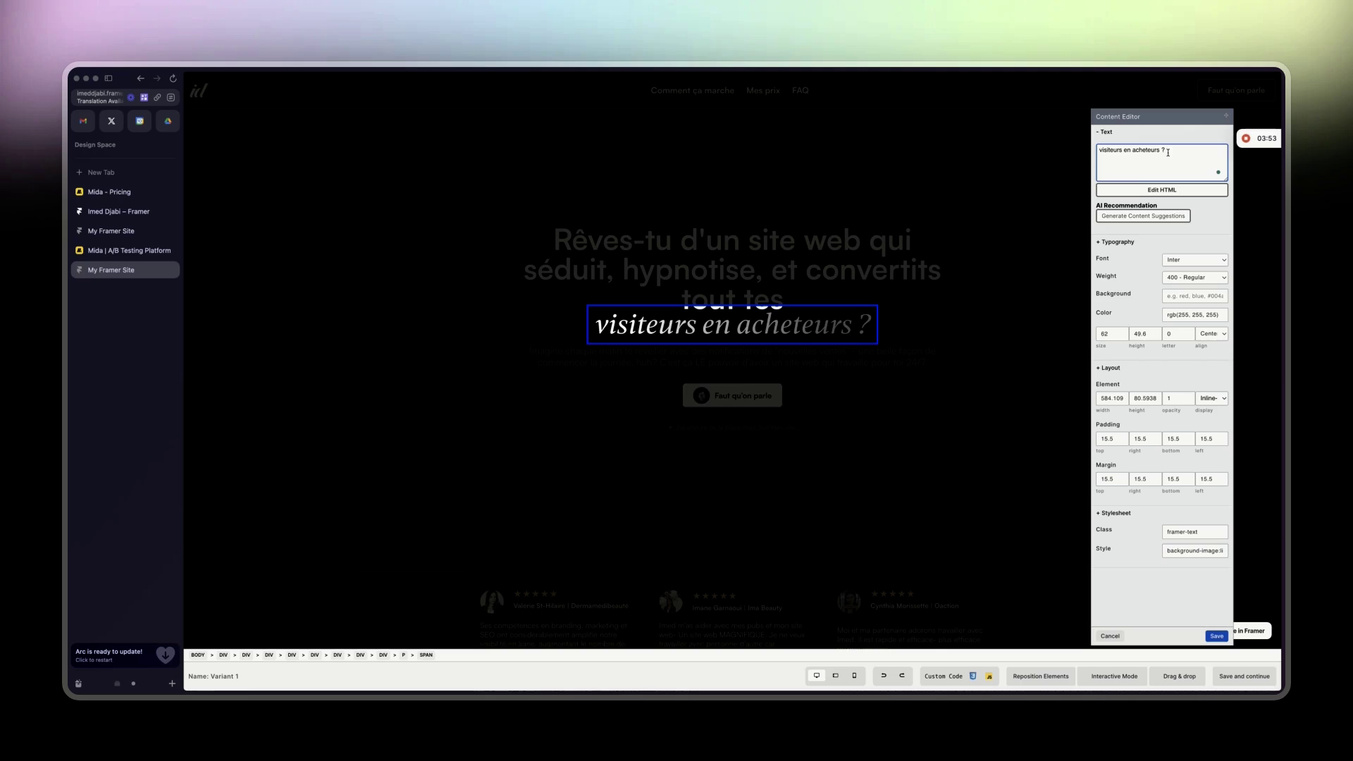
pyautogui.click(906, 354)
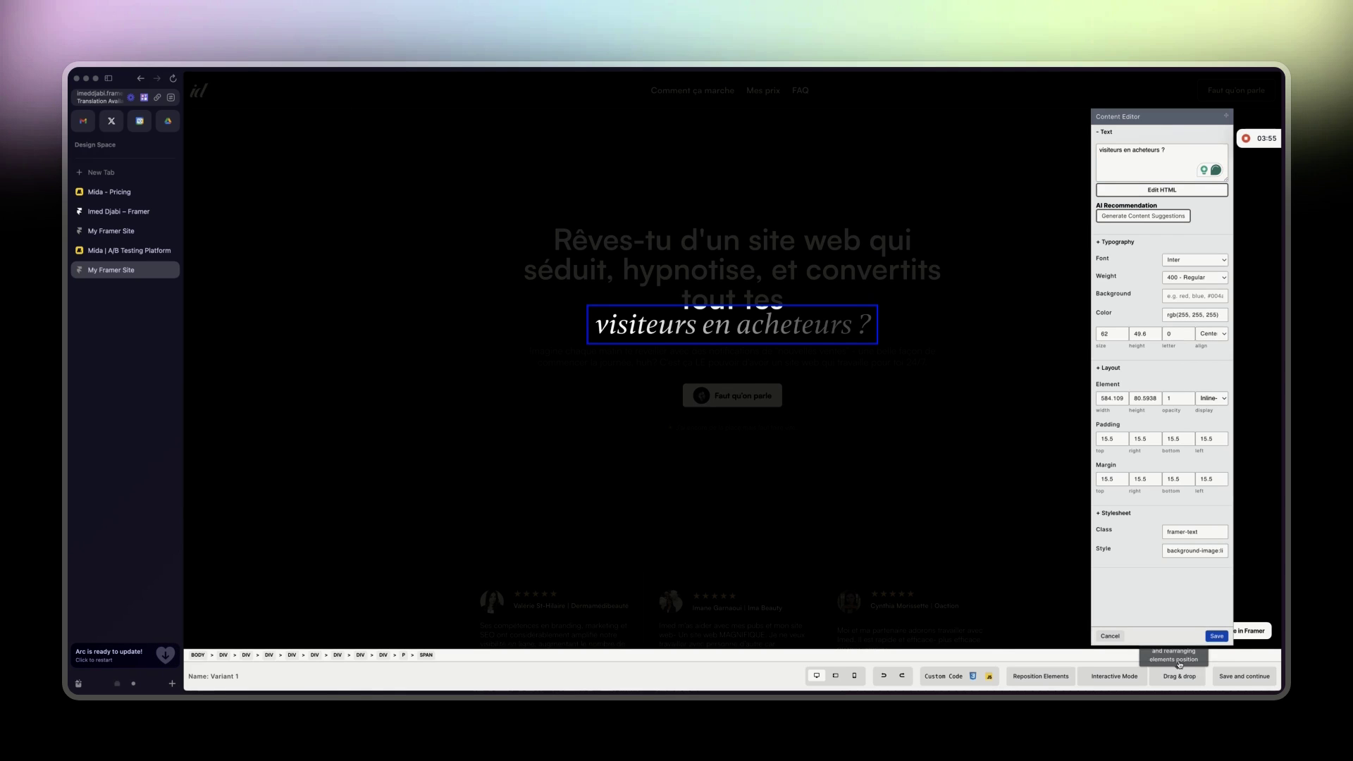
pyautogui.click(1216, 635)
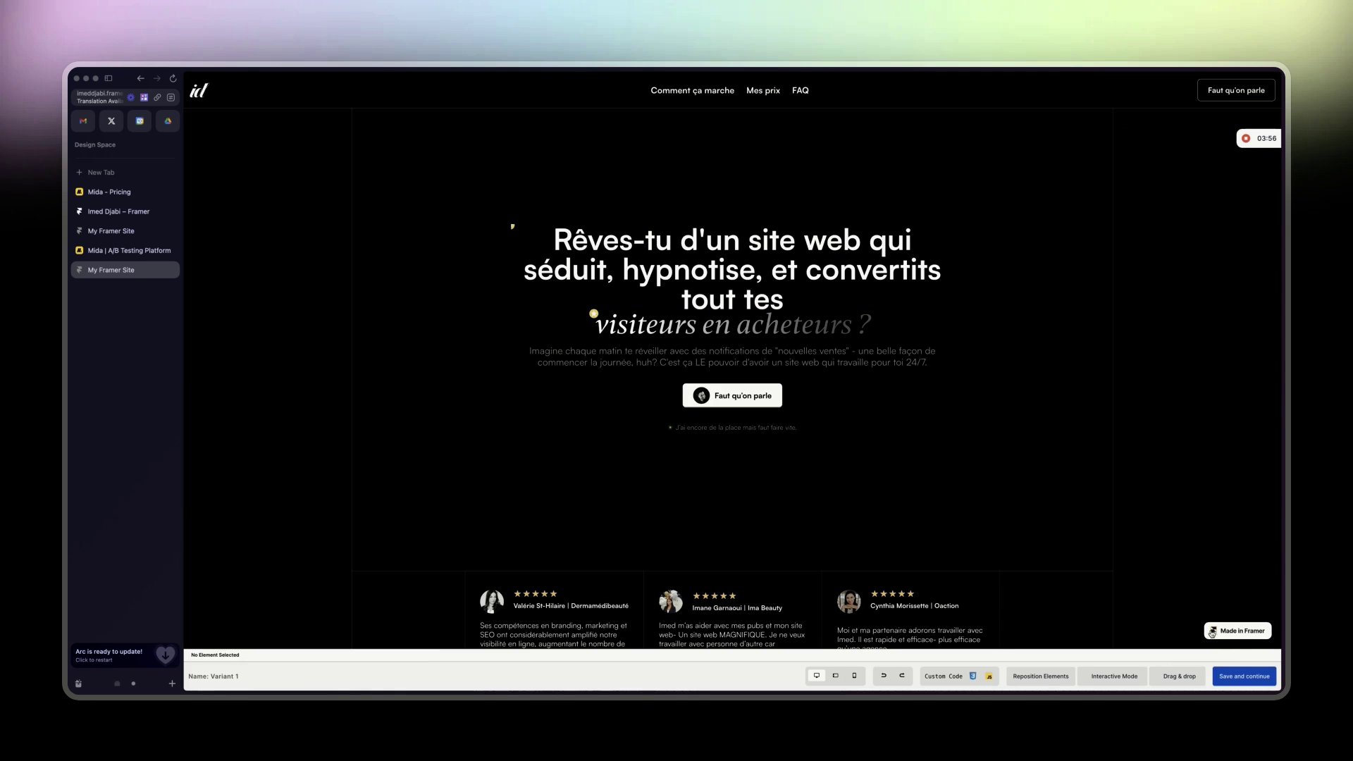
# Step: Insert 'Je pense bien que oui.' at the start of the subtitle paragraph and save
pyautogui.tripleClick(719, 363)
pyautogui.rightClick(963, 345)
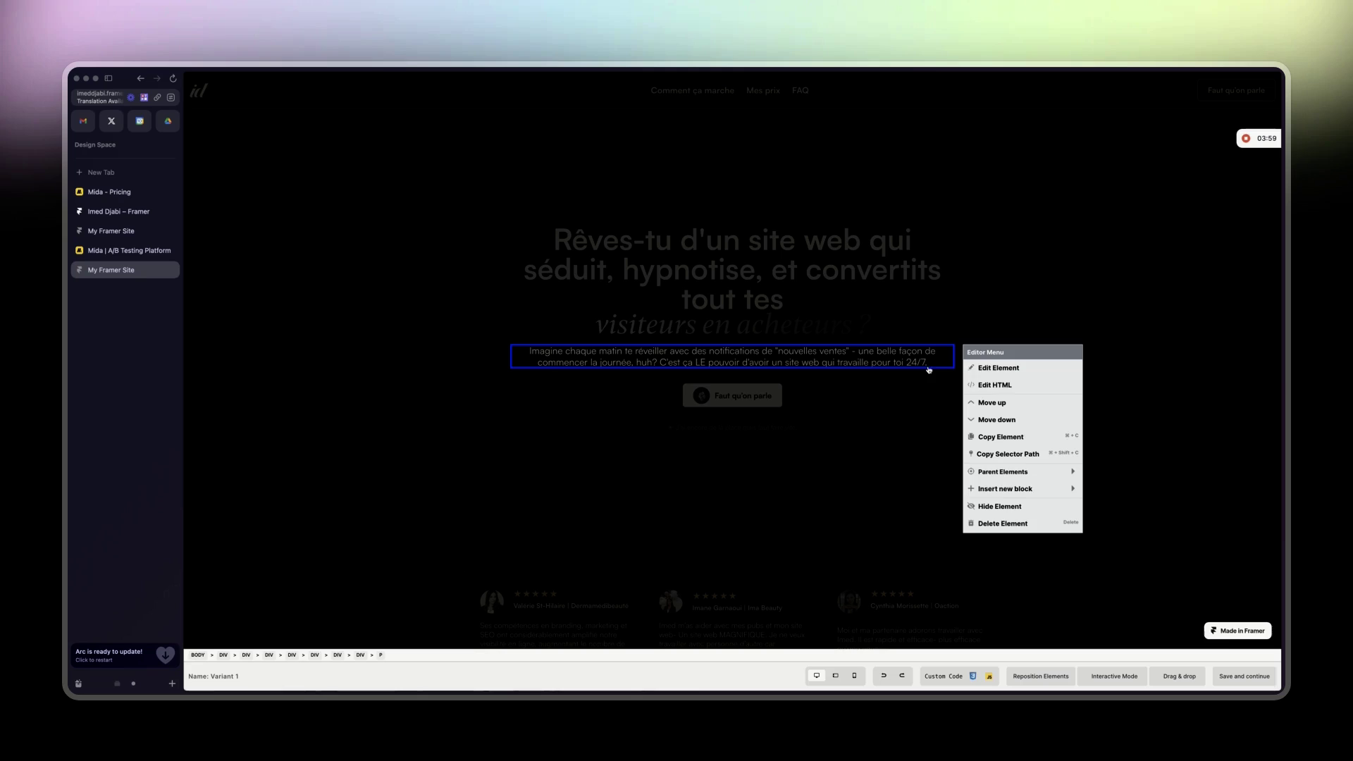
pyautogui.click(980, 368)
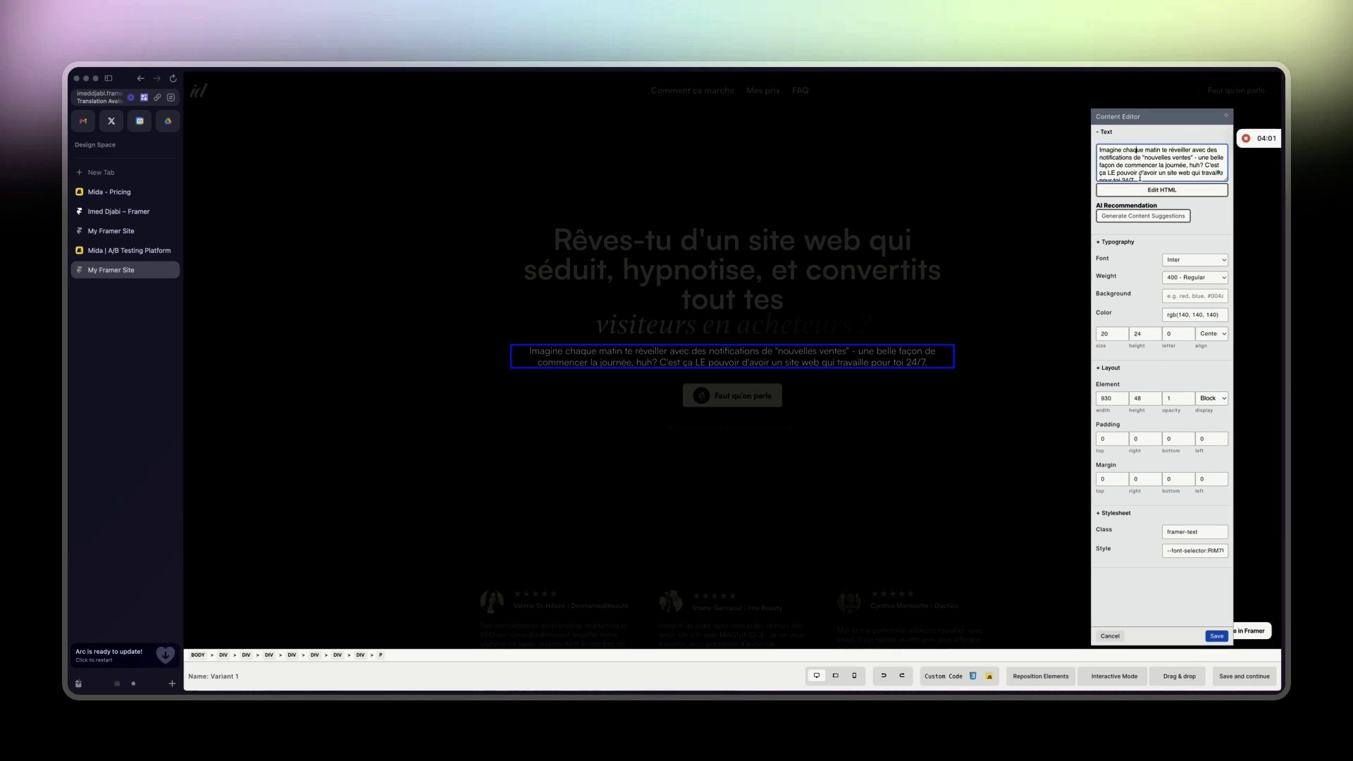
pyautogui.moveTo(1098, 150)
pyautogui.mouseDown()
pyautogui.moveTo(1134, 171)
pyautogui.moveTo(1187, 151)
pyautogui.moveTo(1086, 145)
pyautogui.mouseUp()
pyautogui.write('Je pense bien que oui')
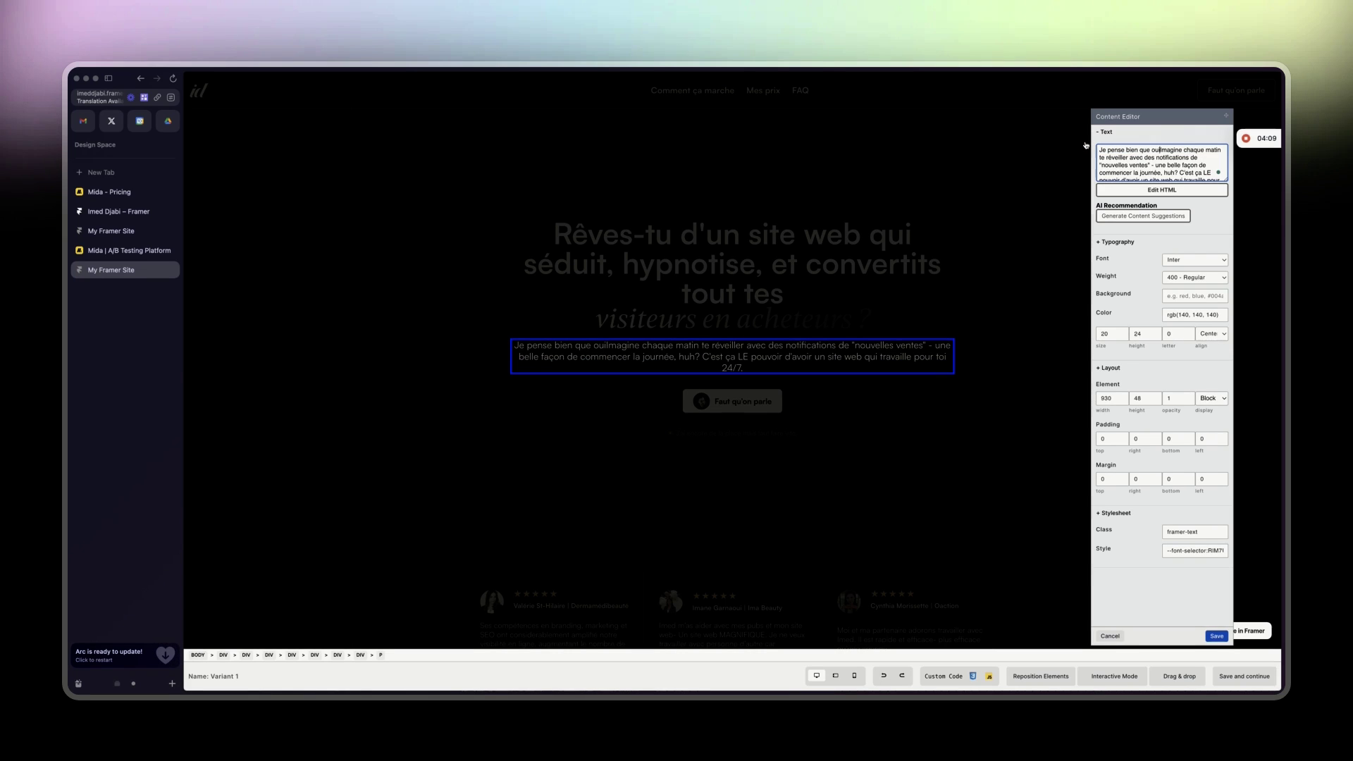
pyautogui.write('.')
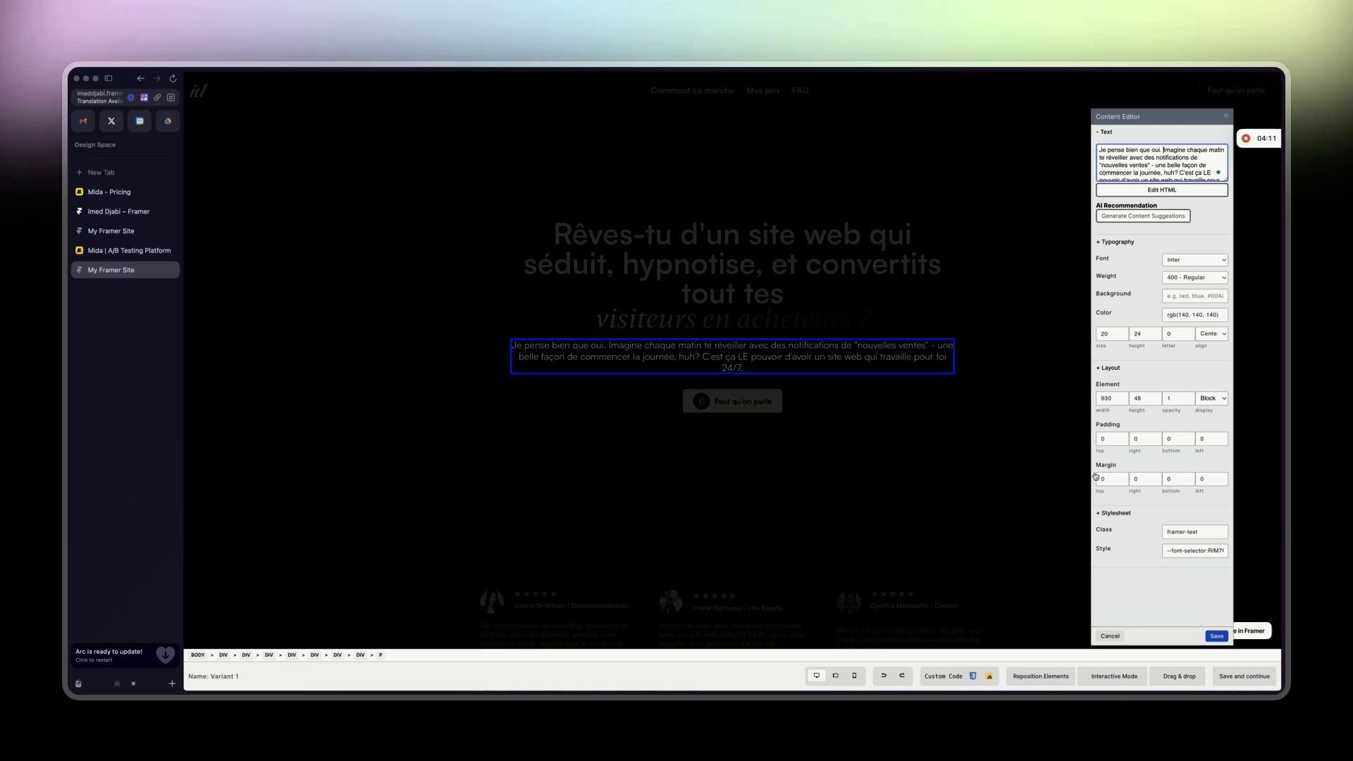
pyautogui.click(1218, 636)
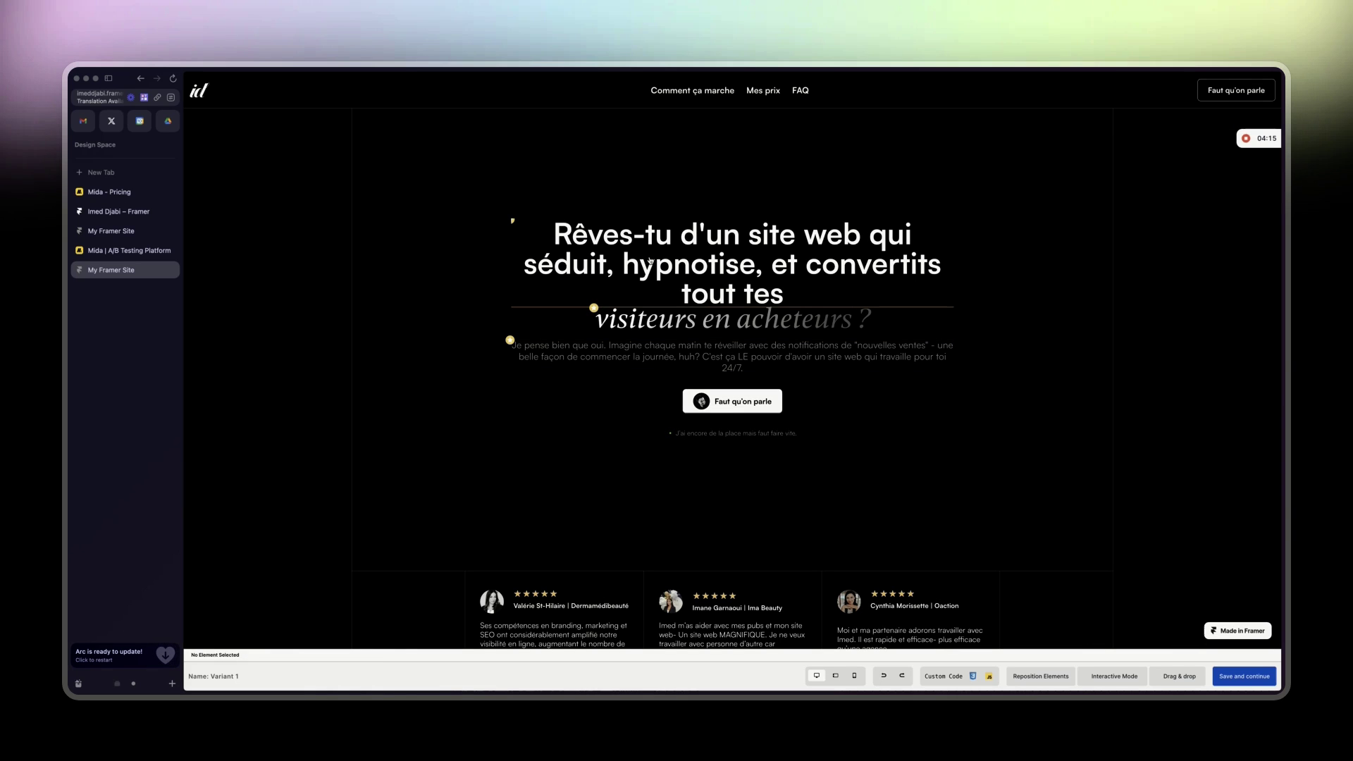
# Step: Change the headline's HTML font-size from 62px to 52px and apply it
pyautogui.click(704, 269)
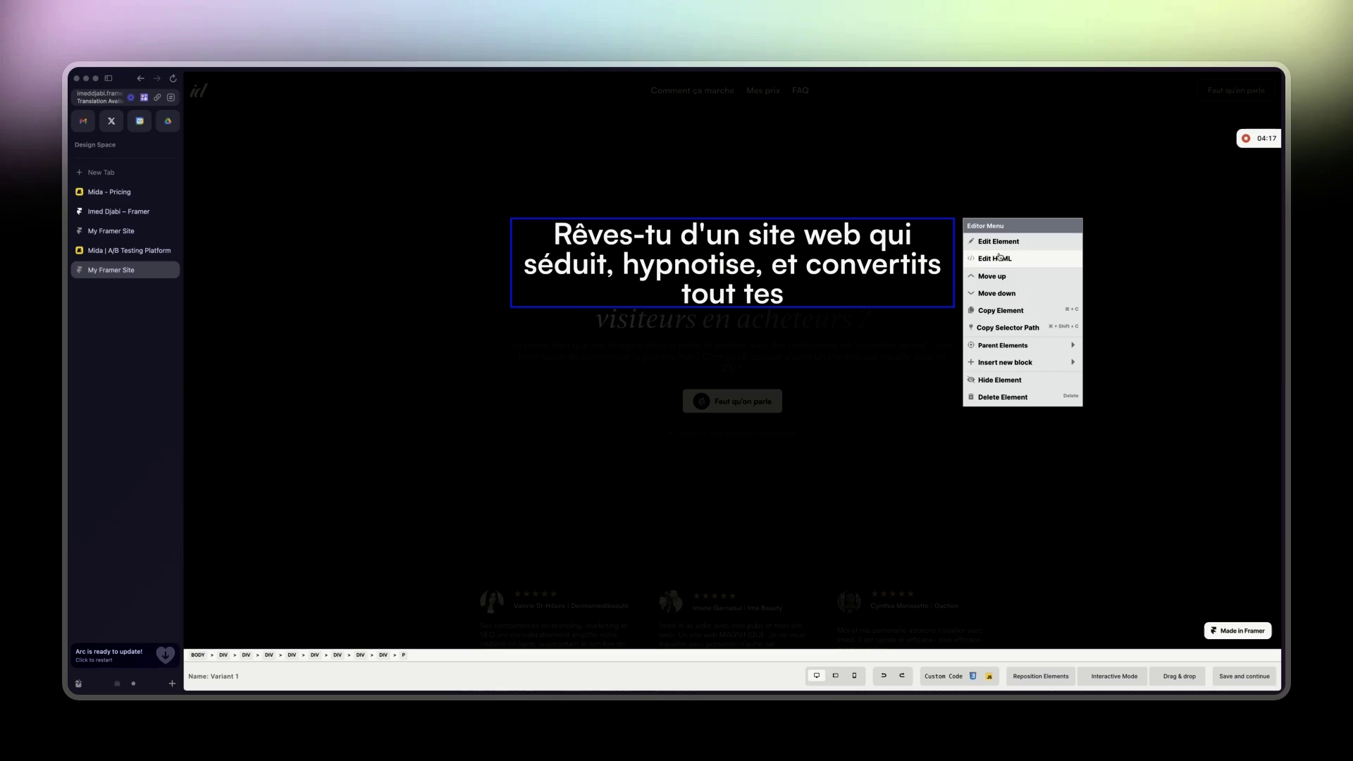
pyautogui.moveTo(1031, 345)
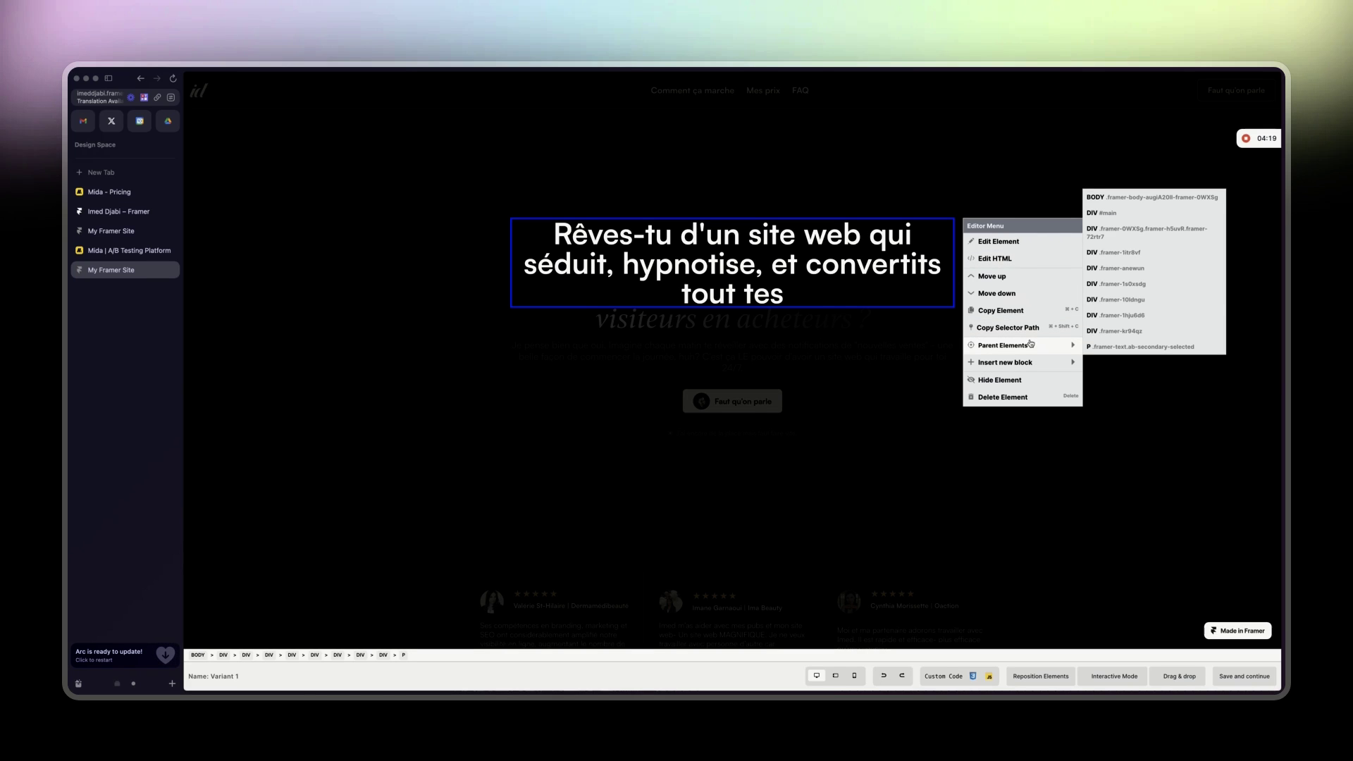
pyautogui.click(1021, 259)
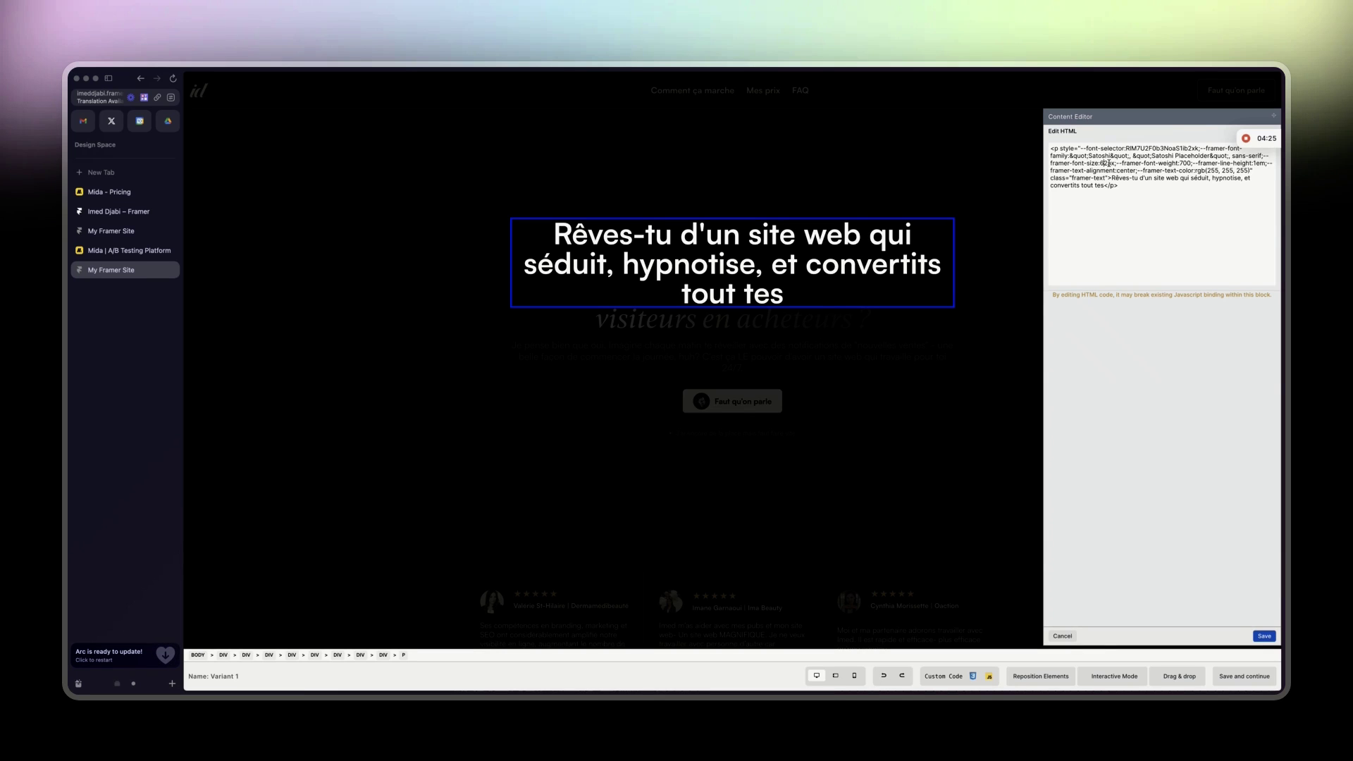
pyautogui.press('BackSpace')
pyautogui.write('5')
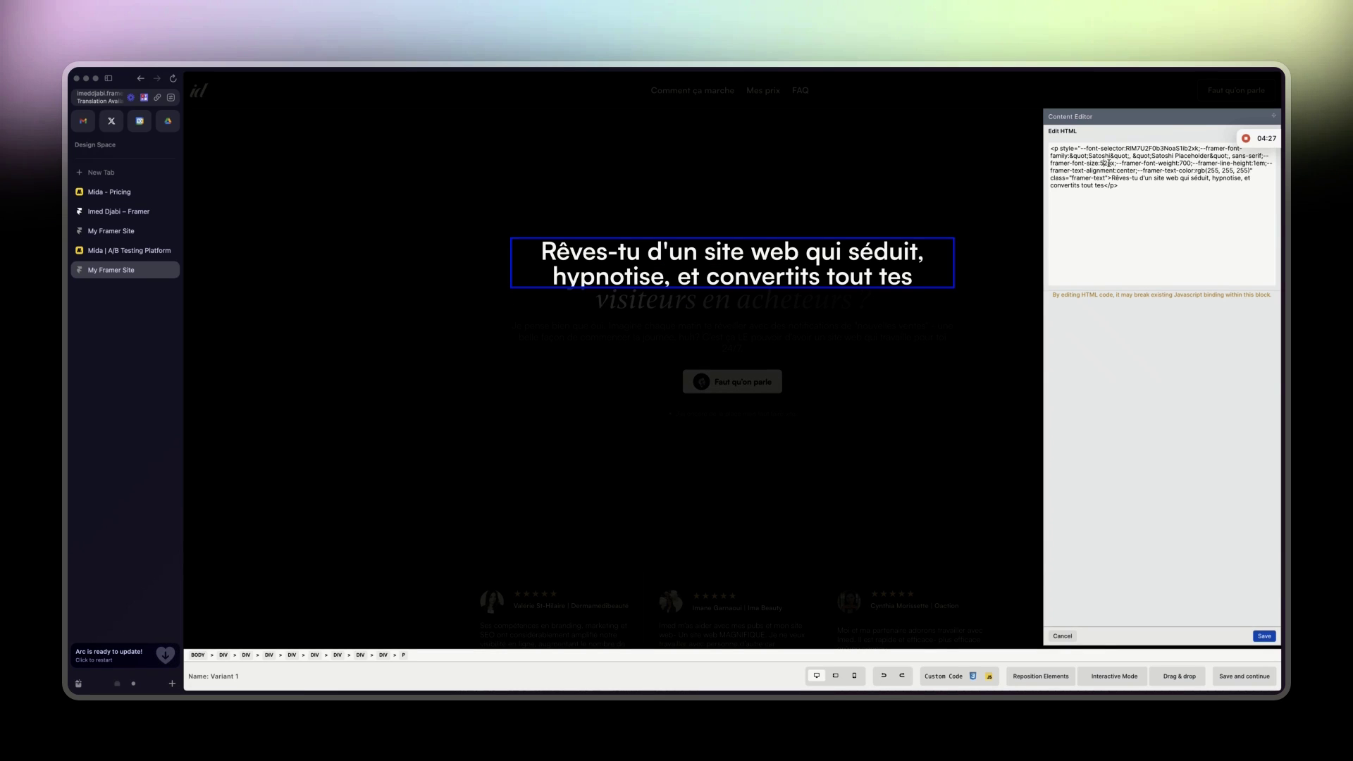
pyautogui.click(1265, 635)
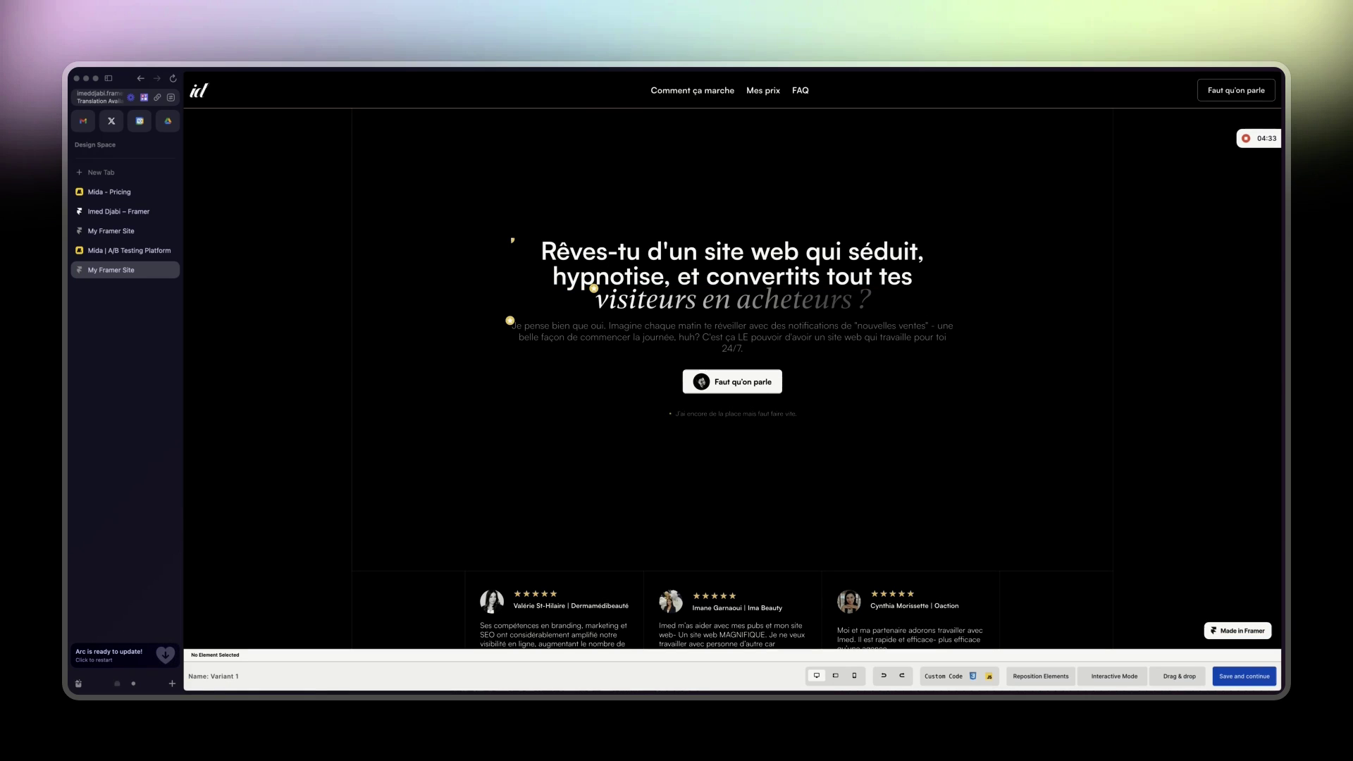
# Step: Save the variant and the targeting settings to reach the Goal step
pyautogui.click(1254, 681)
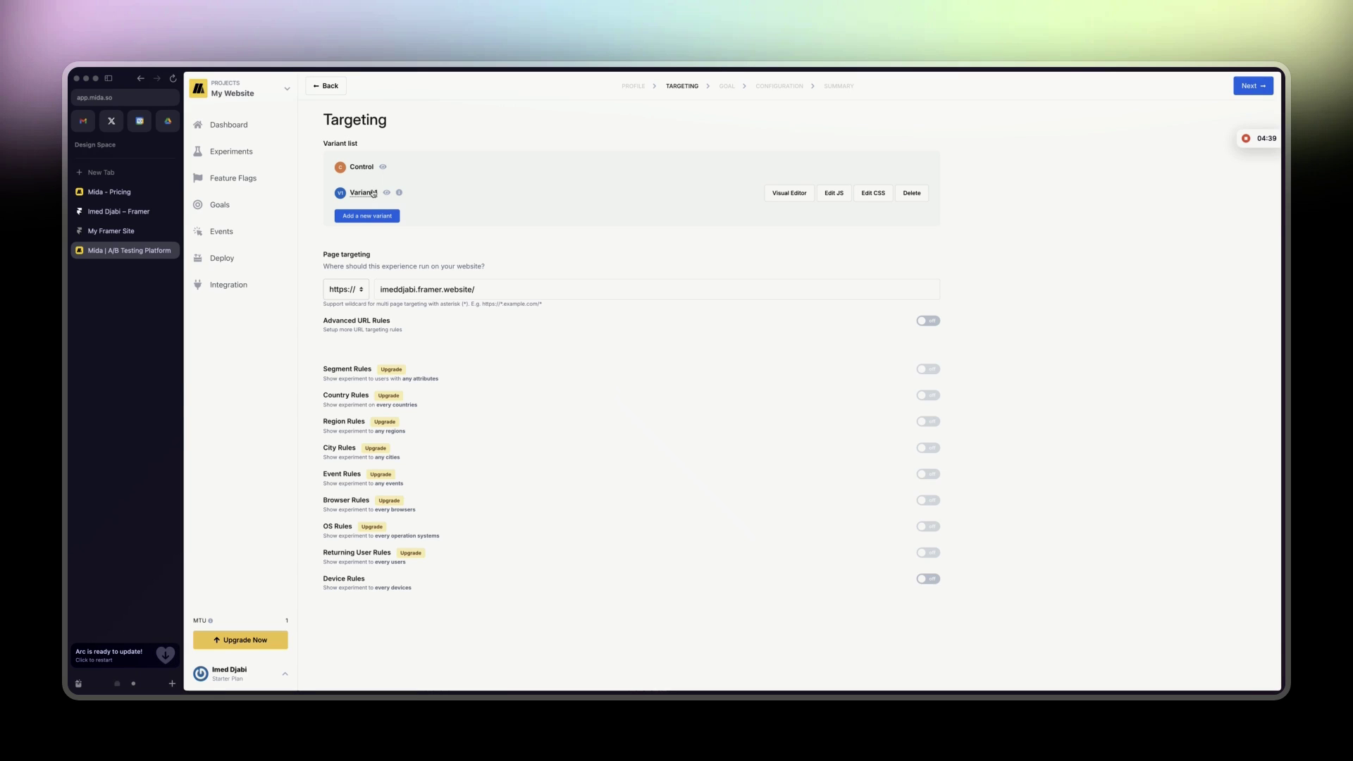
pyautogui.scroll(-1, 577, 290)
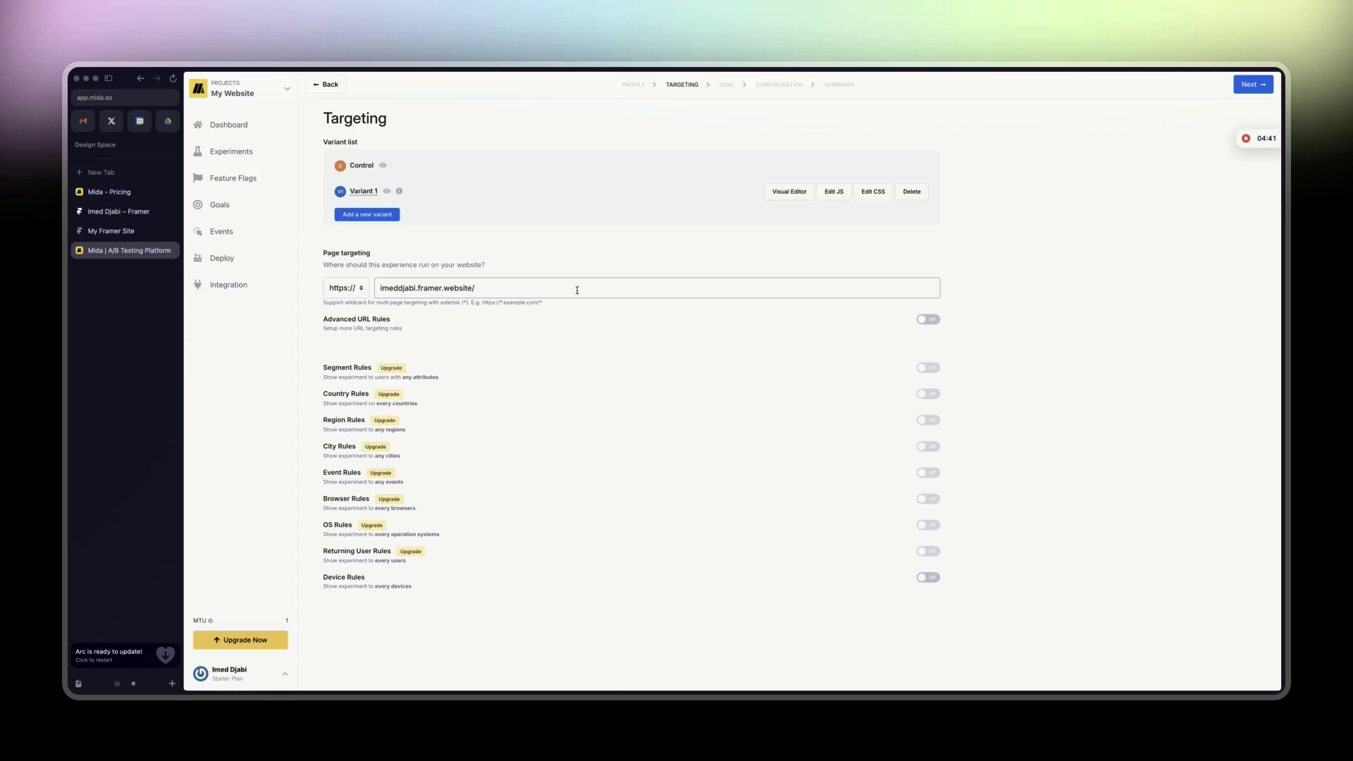
pyautogui.click(1254, 85)
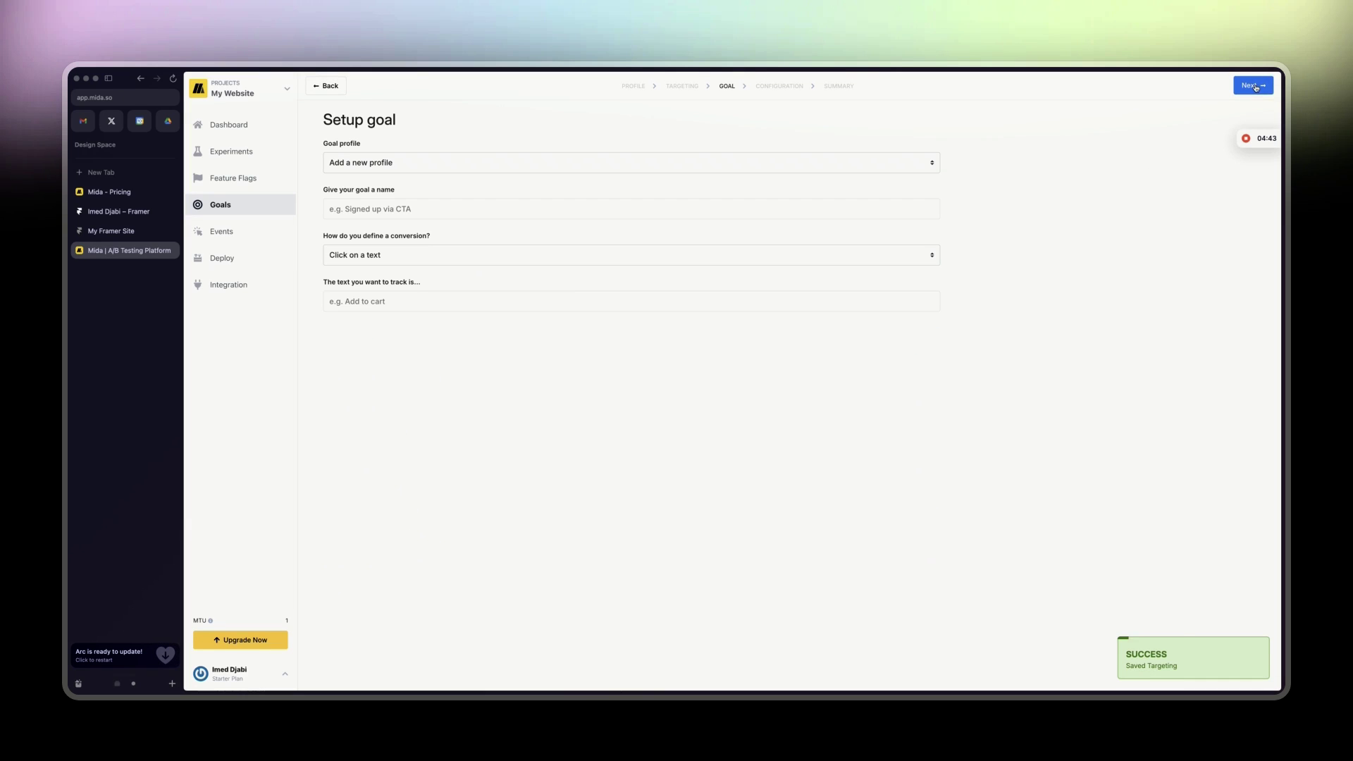
# Step: Choose the CTA conversion goal profile, tracking visits to /booking-reussi
pyautogui.click(422, 162)
pyautogui.click(409, 176)
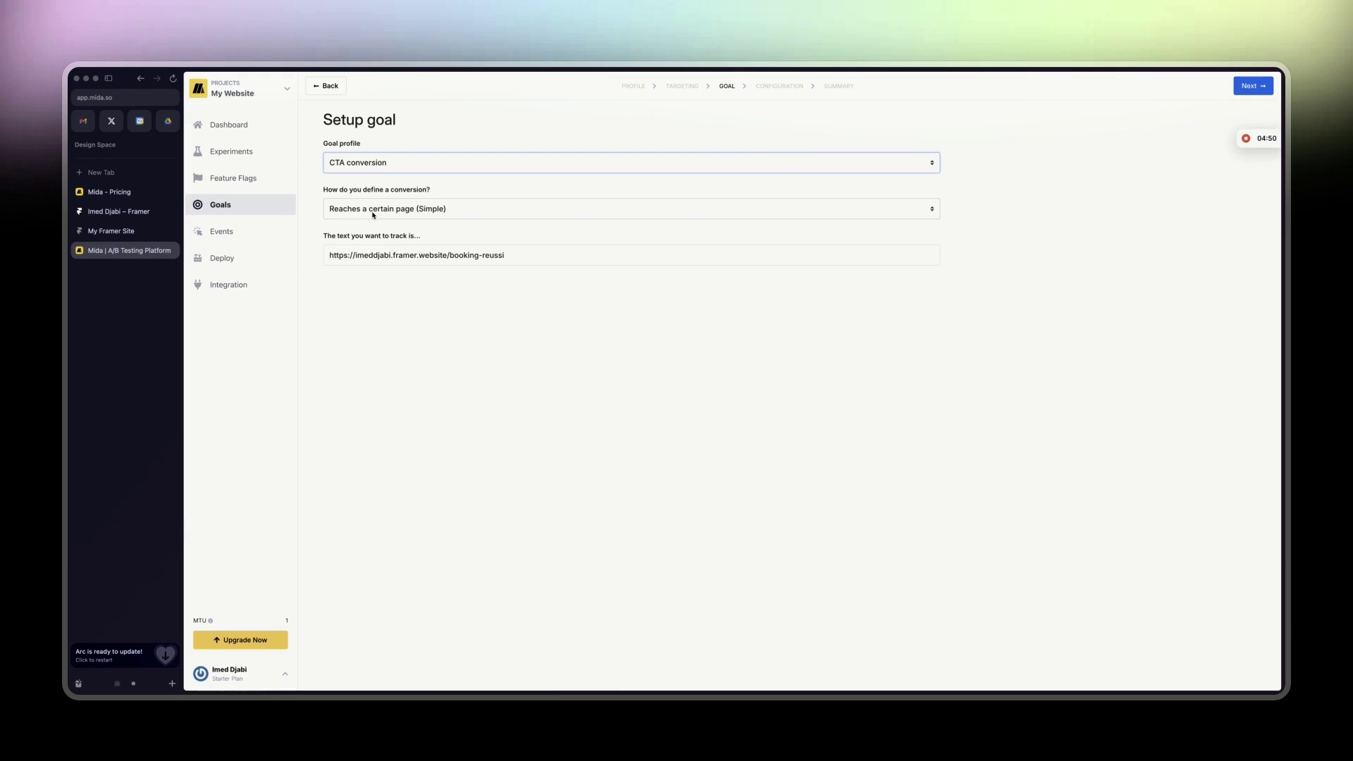
pyautogui.click(431, 215)
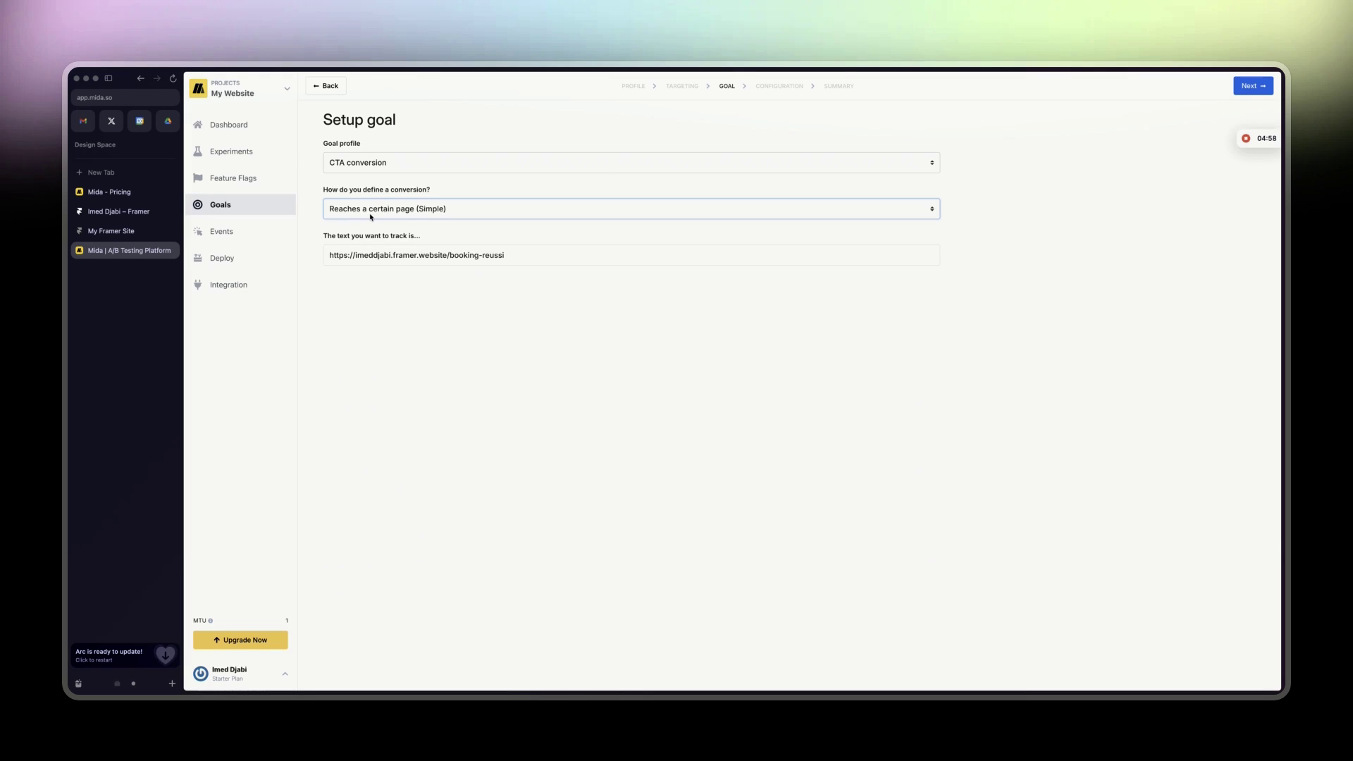
# Step: From the live Framer site tab, start a new-tab search for the Cal.com booking page
pyautogui.click(121, 233)
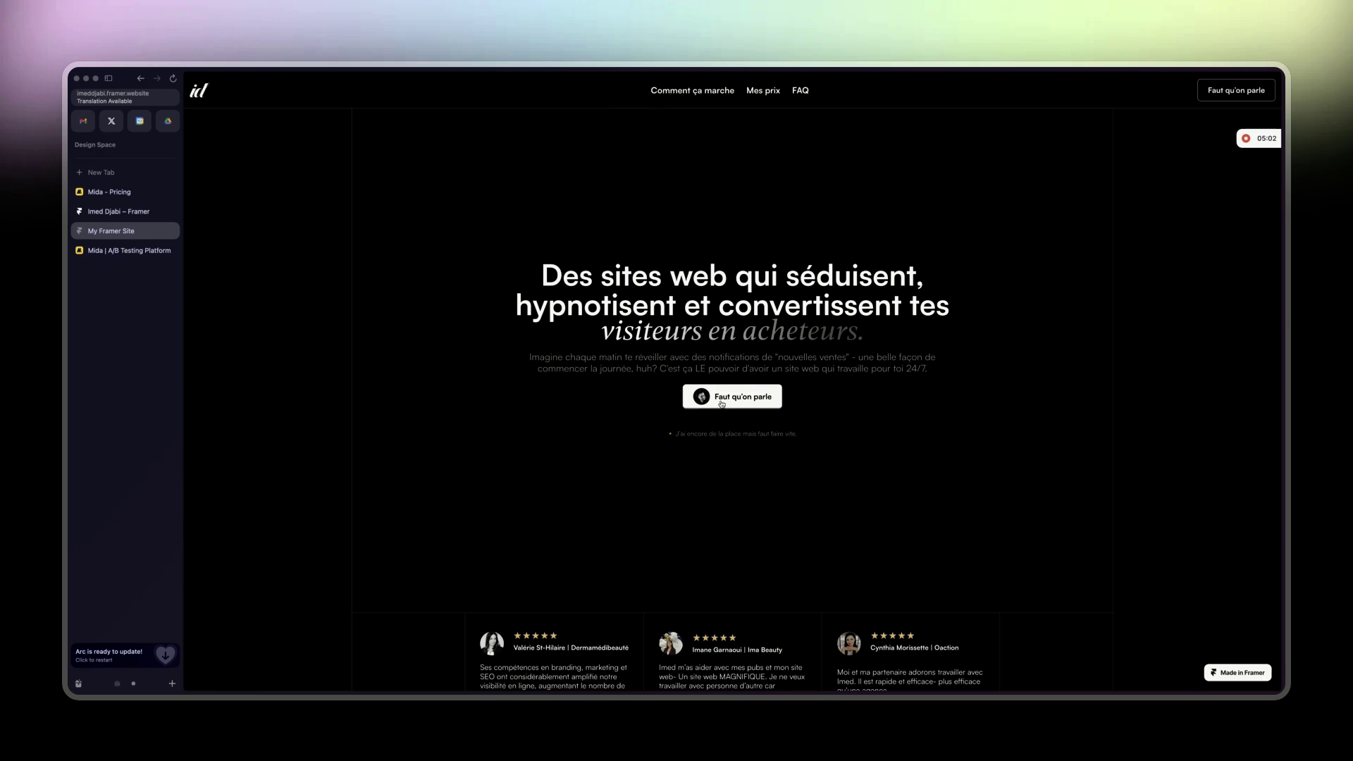
pyautogui.press('super+t')
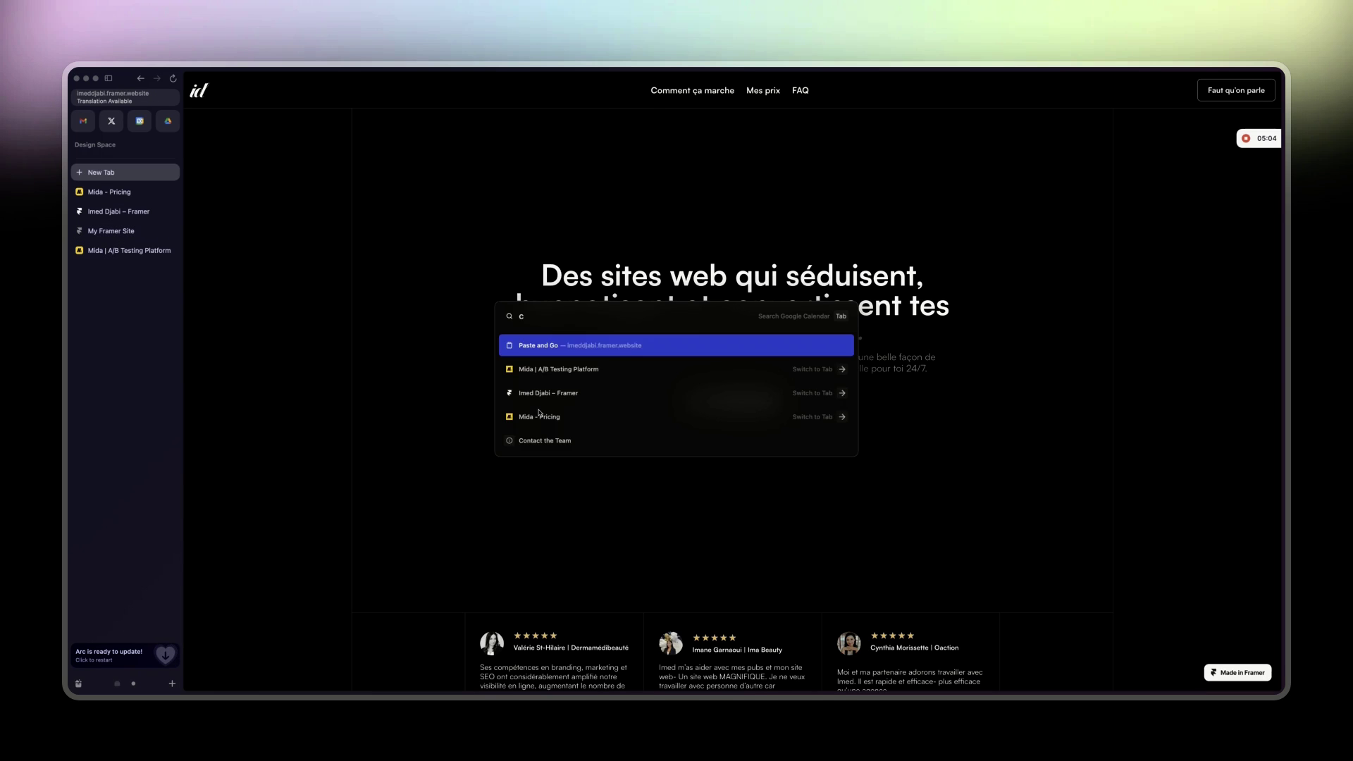
pyautogui.write('cal')
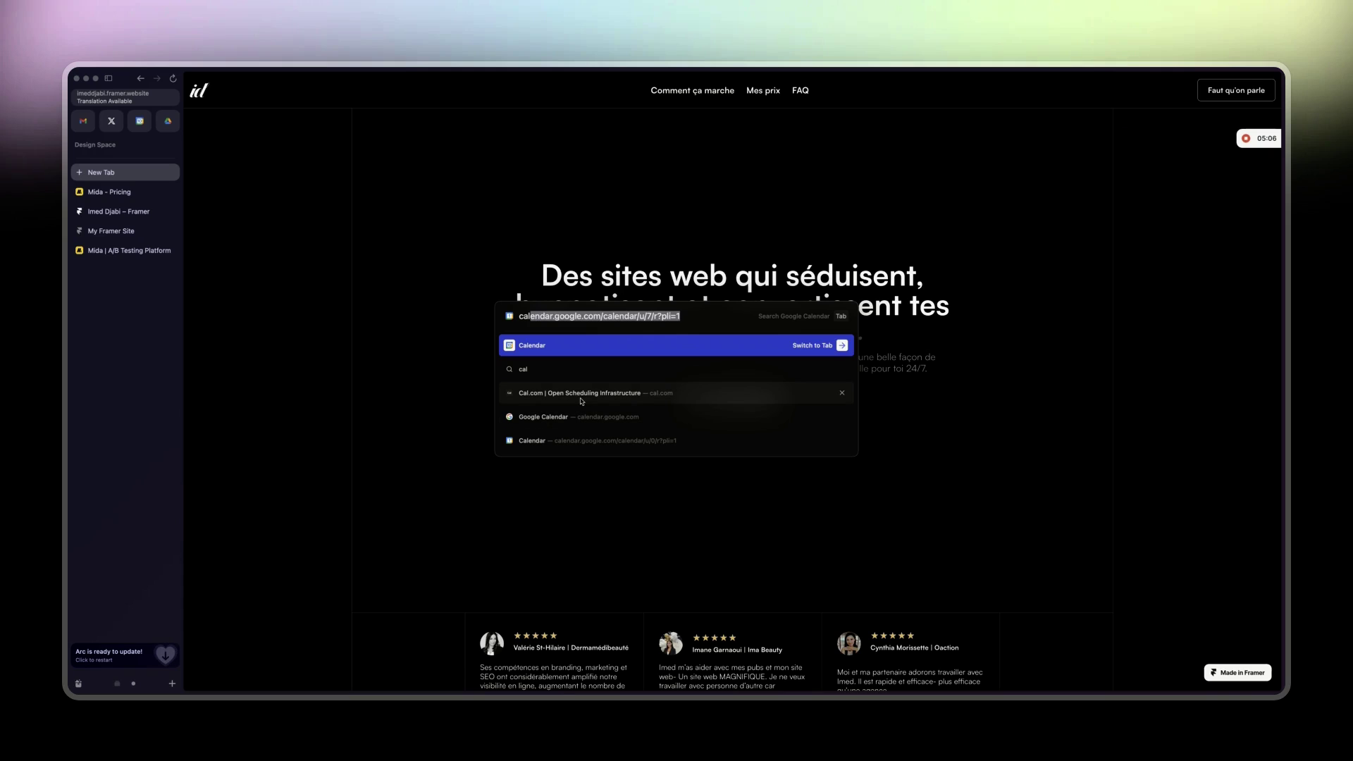
pyautogui.press('BackSpace')
pyautogui.press('BackSpace')
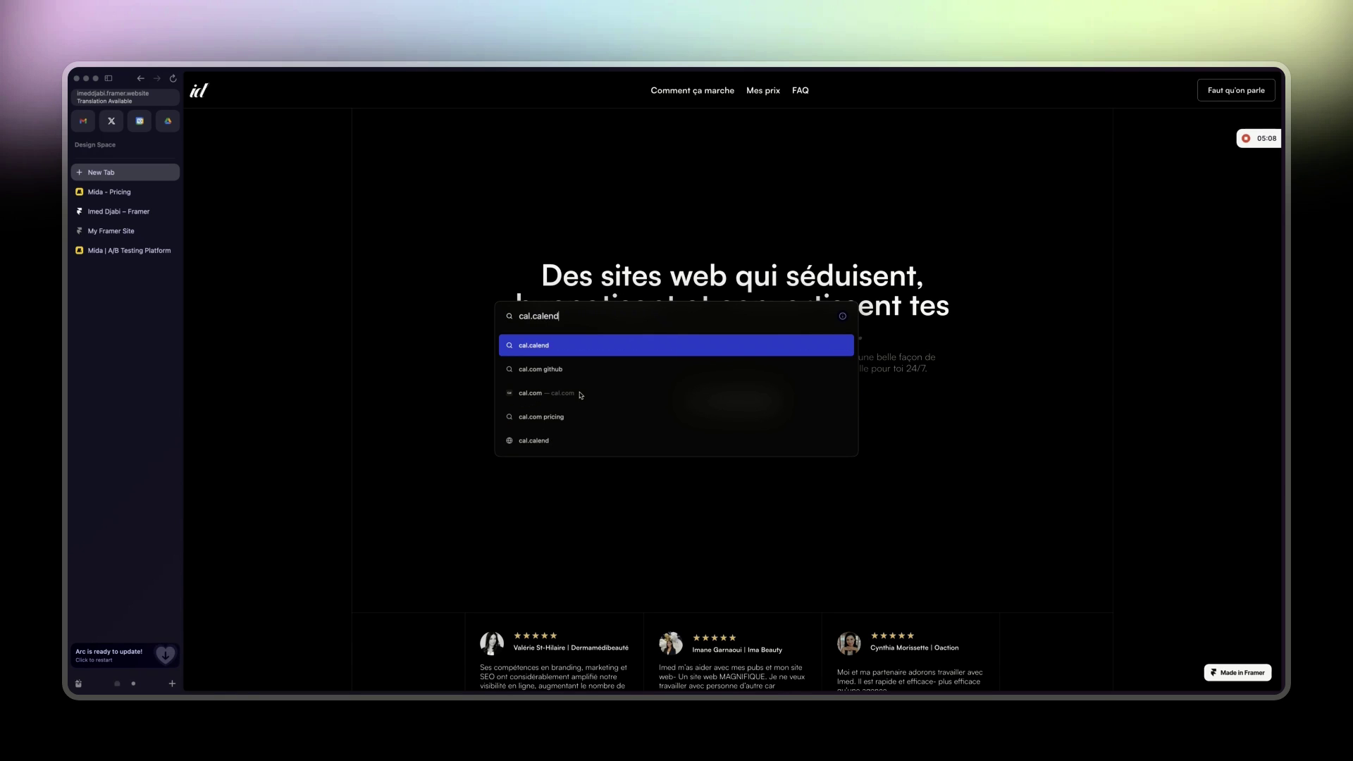
pyautogui.write('ll')
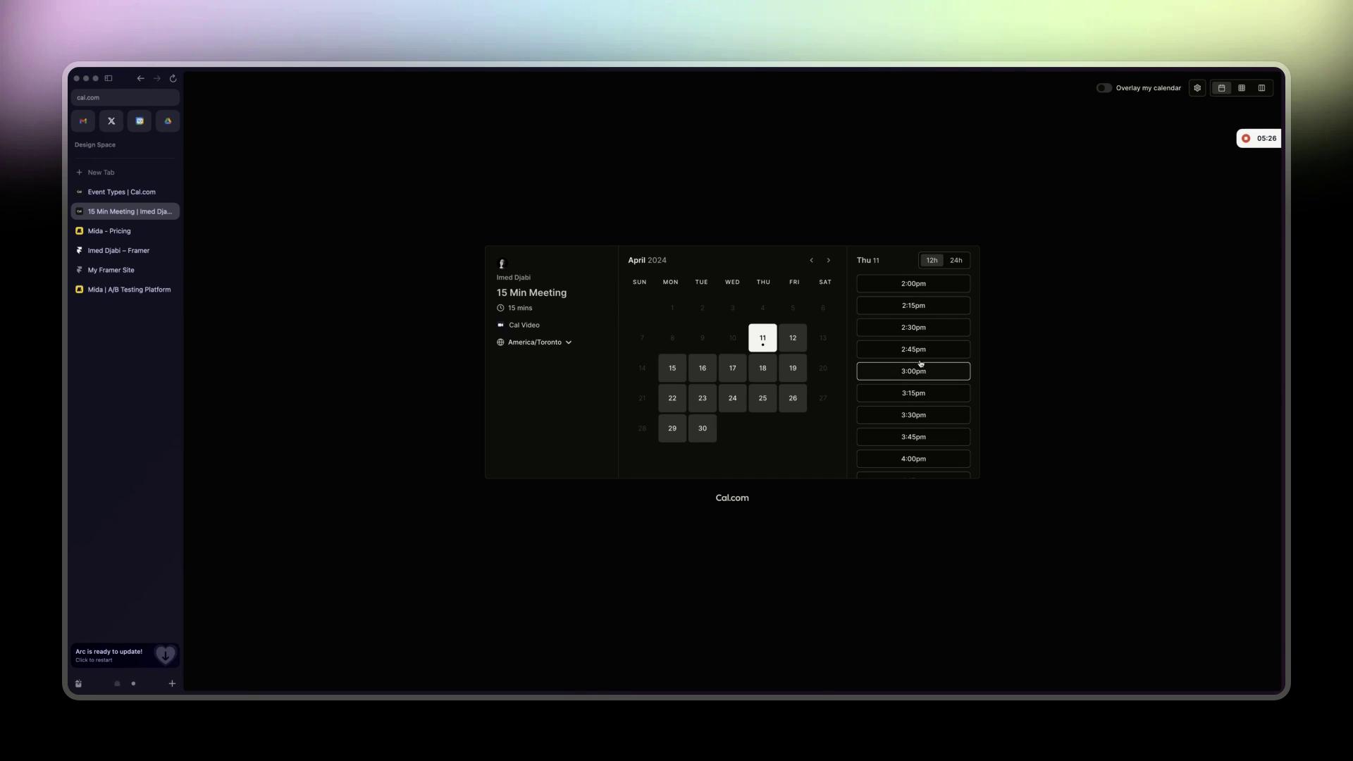
# Step: Review Framer's /booking-reussi confirmation page and open the published site in a new tab
pyautogui.click(124, 251)
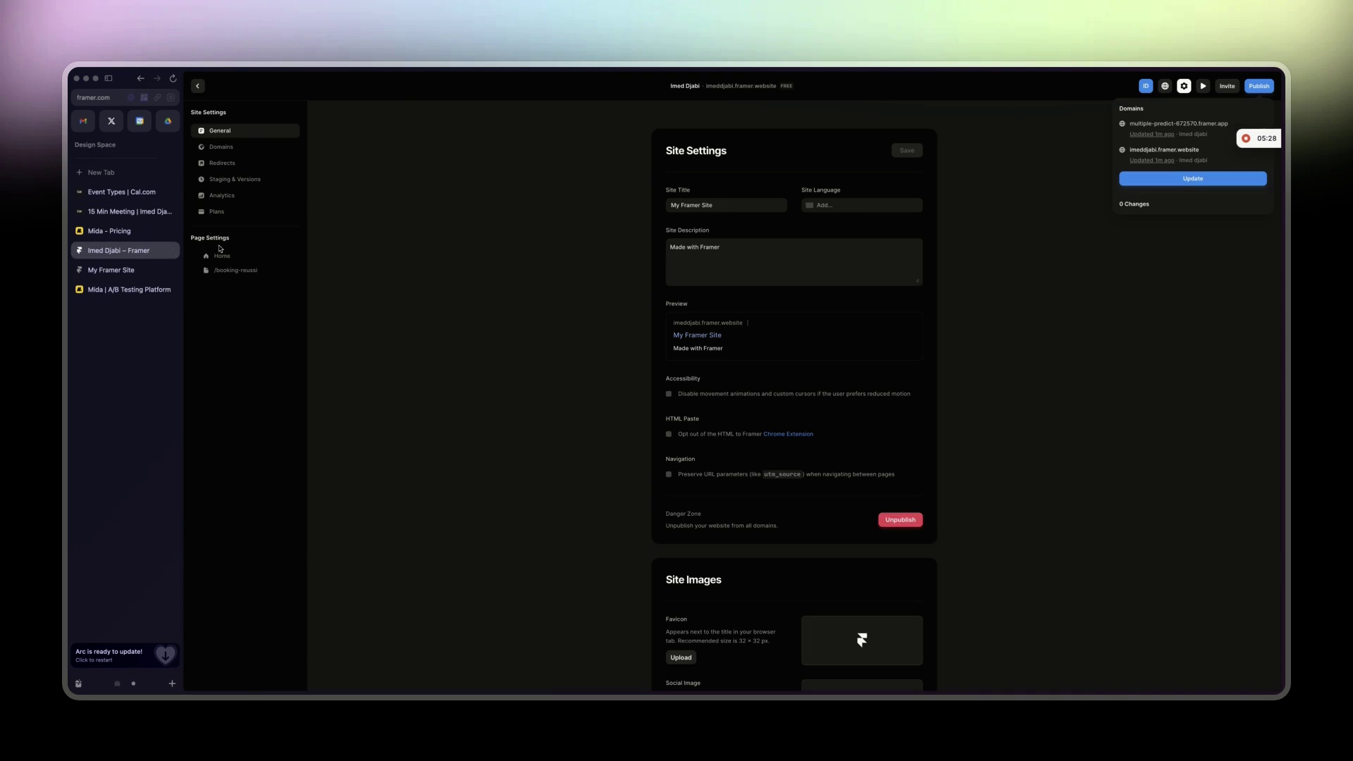
pyautogui.click(235, 271)
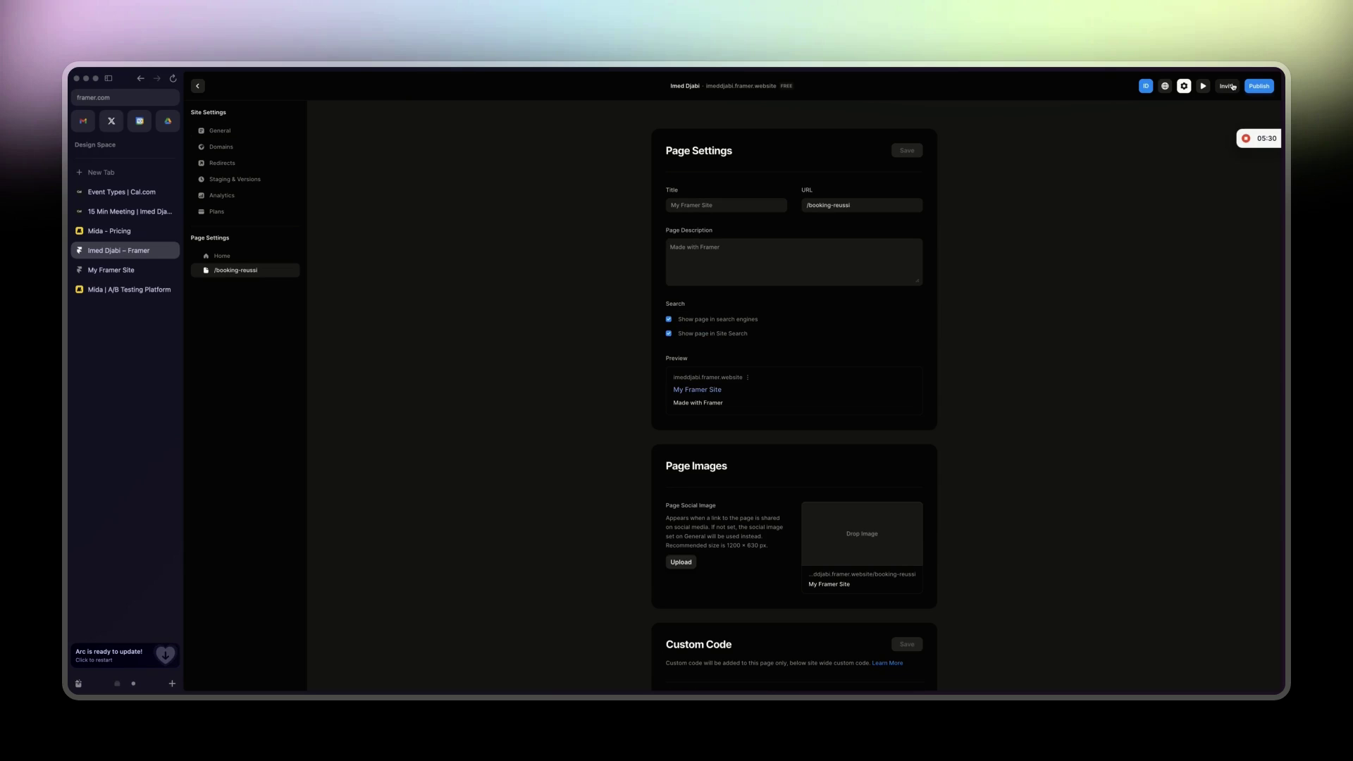
pyautogui.click(198, 86)
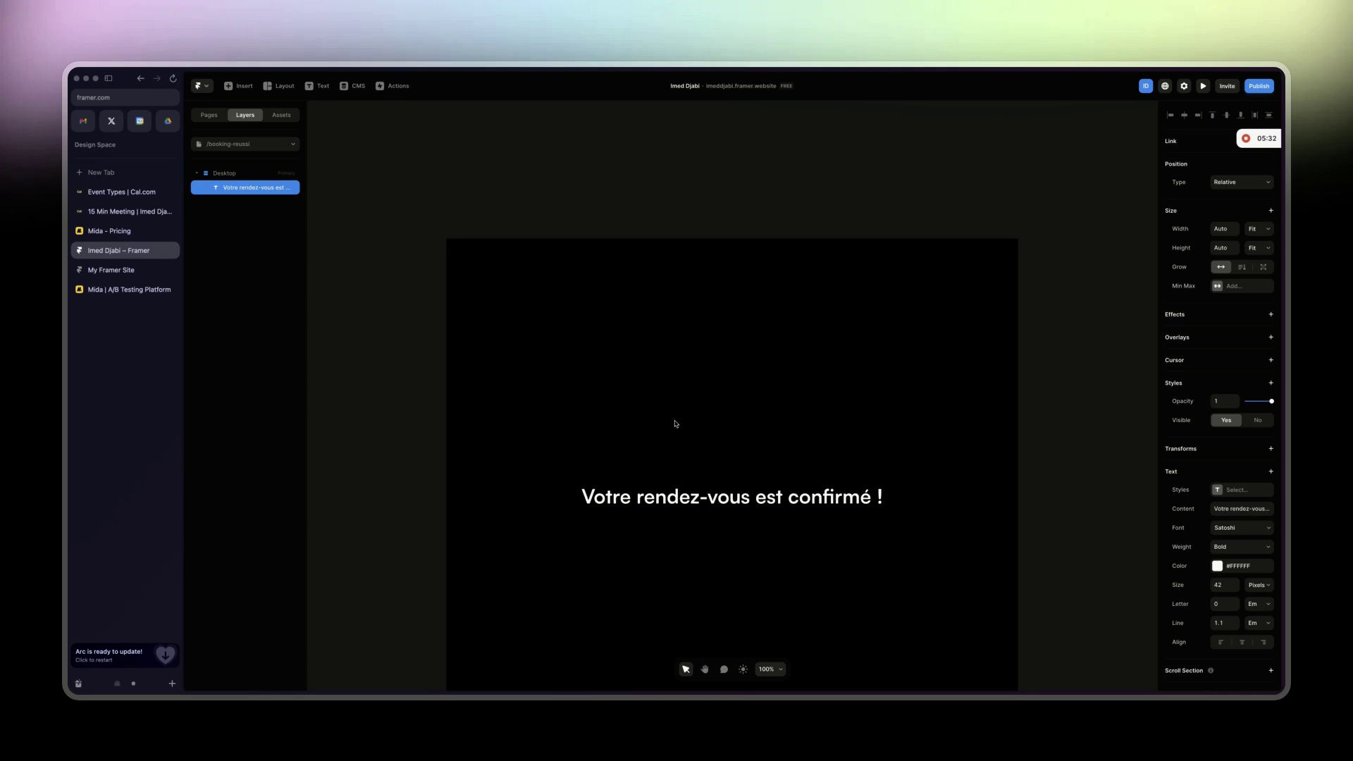
pyautogui.scroll(-5, 674, 422)
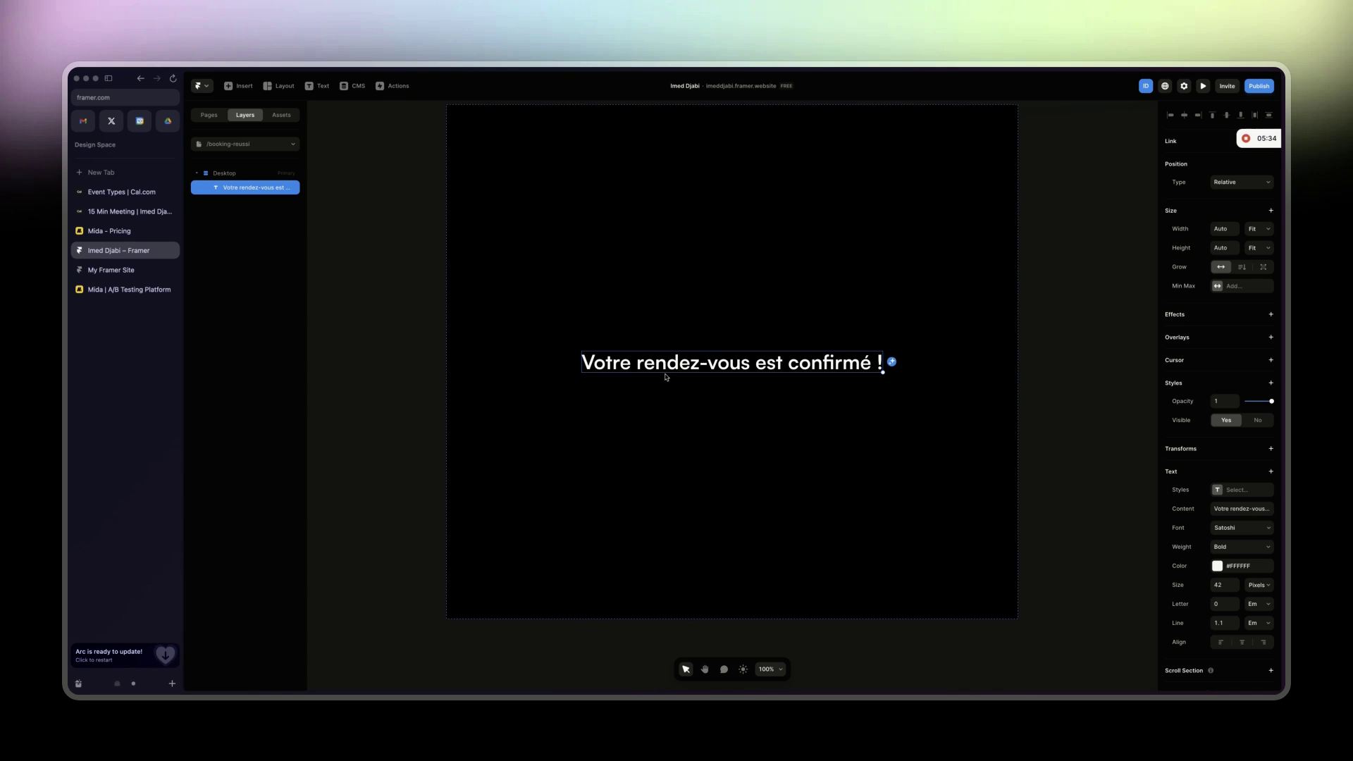
pyautogui.click(1257, 89)
pyautogui.click(1160, 149)
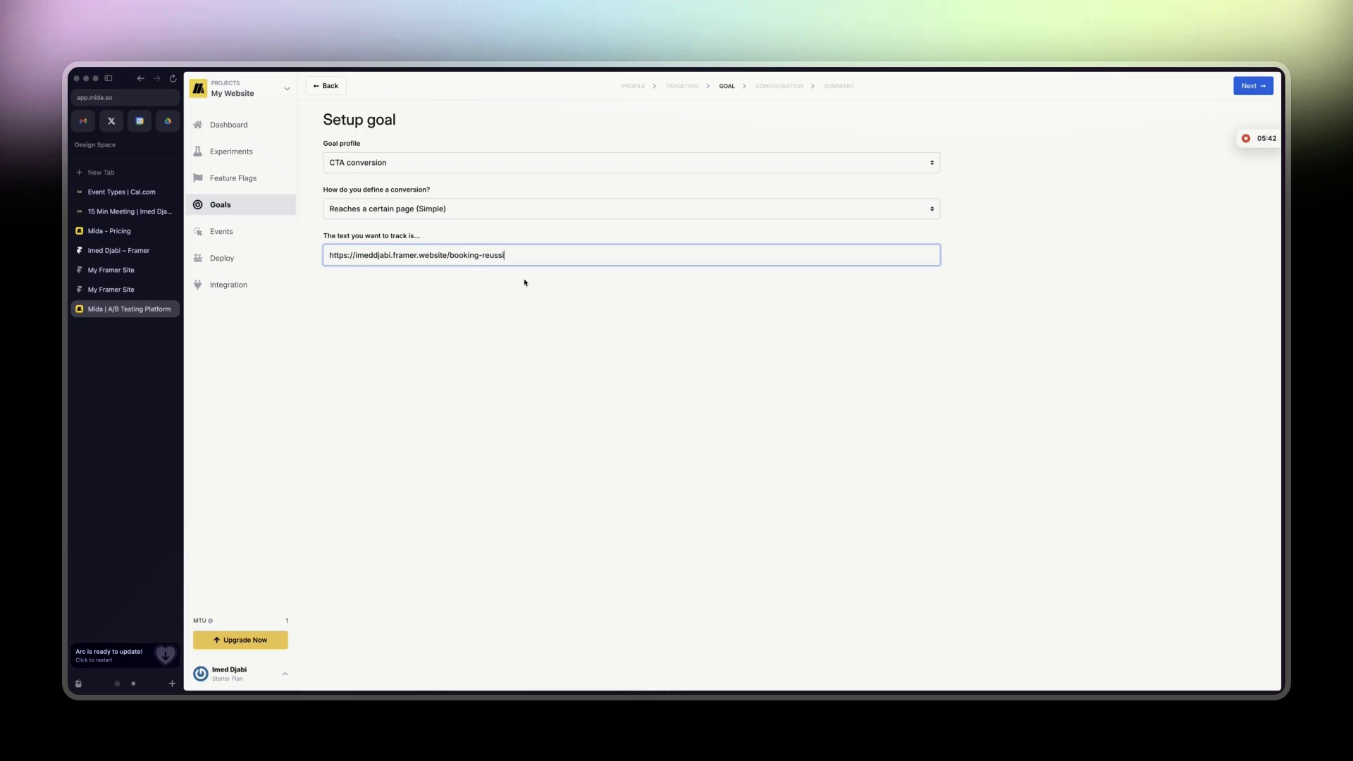
pyautogui.moveTo(449, 258); pyautogui.dragTo(505, 258)
pyautogui.click(565, 284)
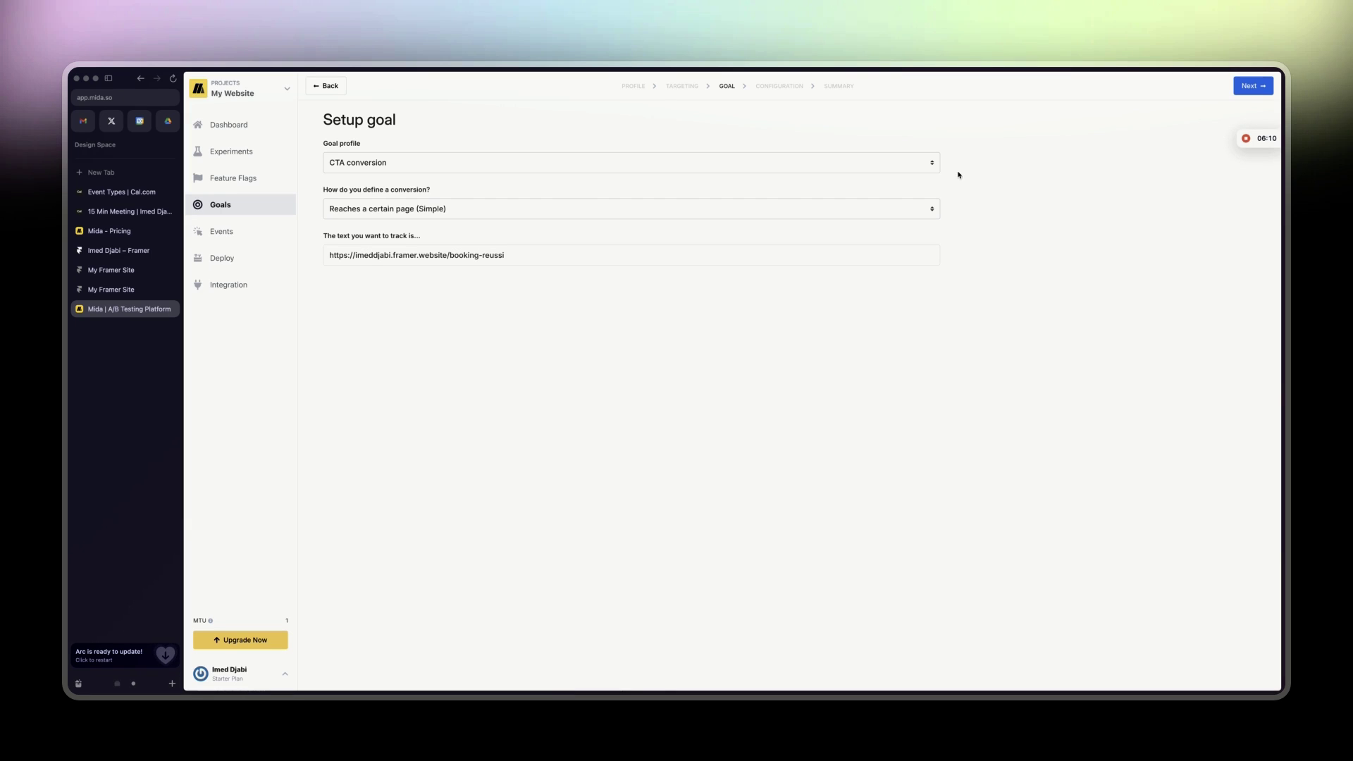
# Step: Keep 100% traffic split equally at 95% confidence and publish the Headline test
pyautogui.click(1234, 88)
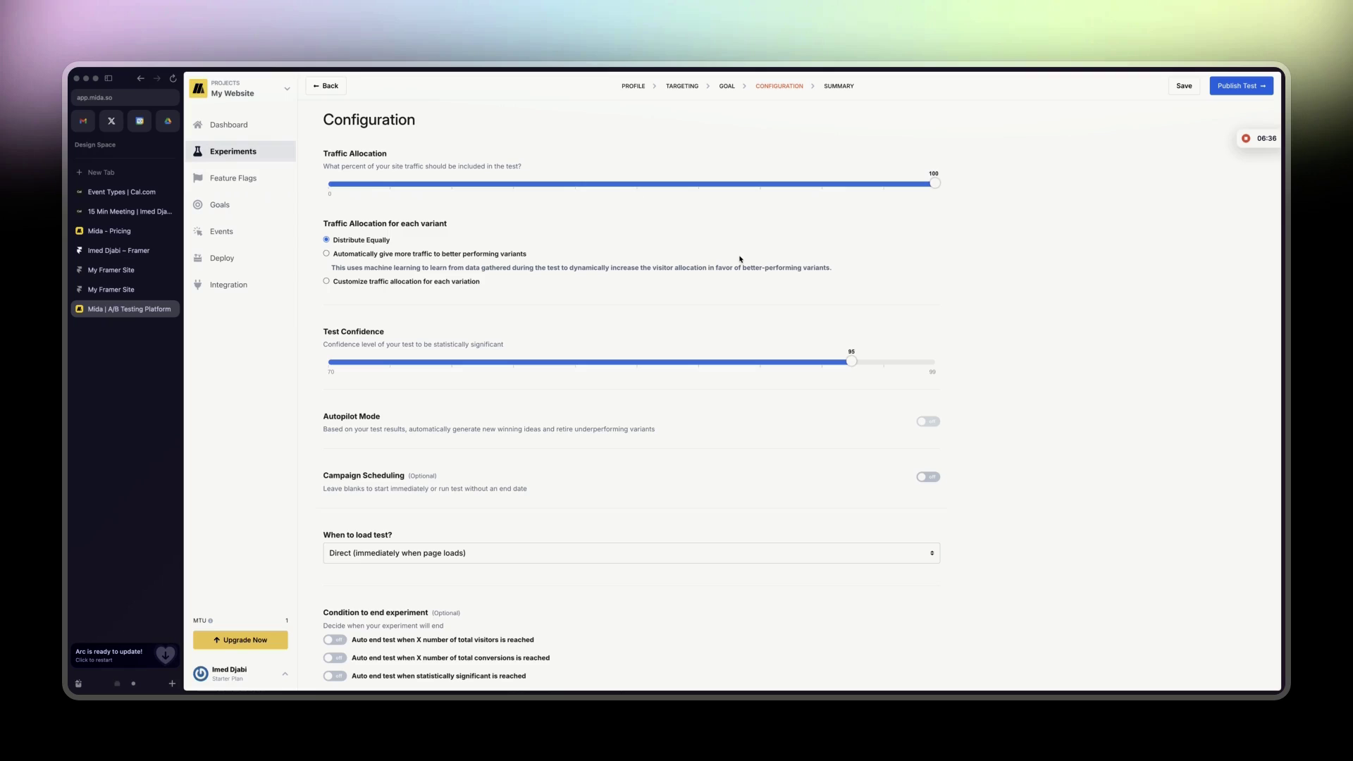
pyautogui.scroll(-1, 740, 259)
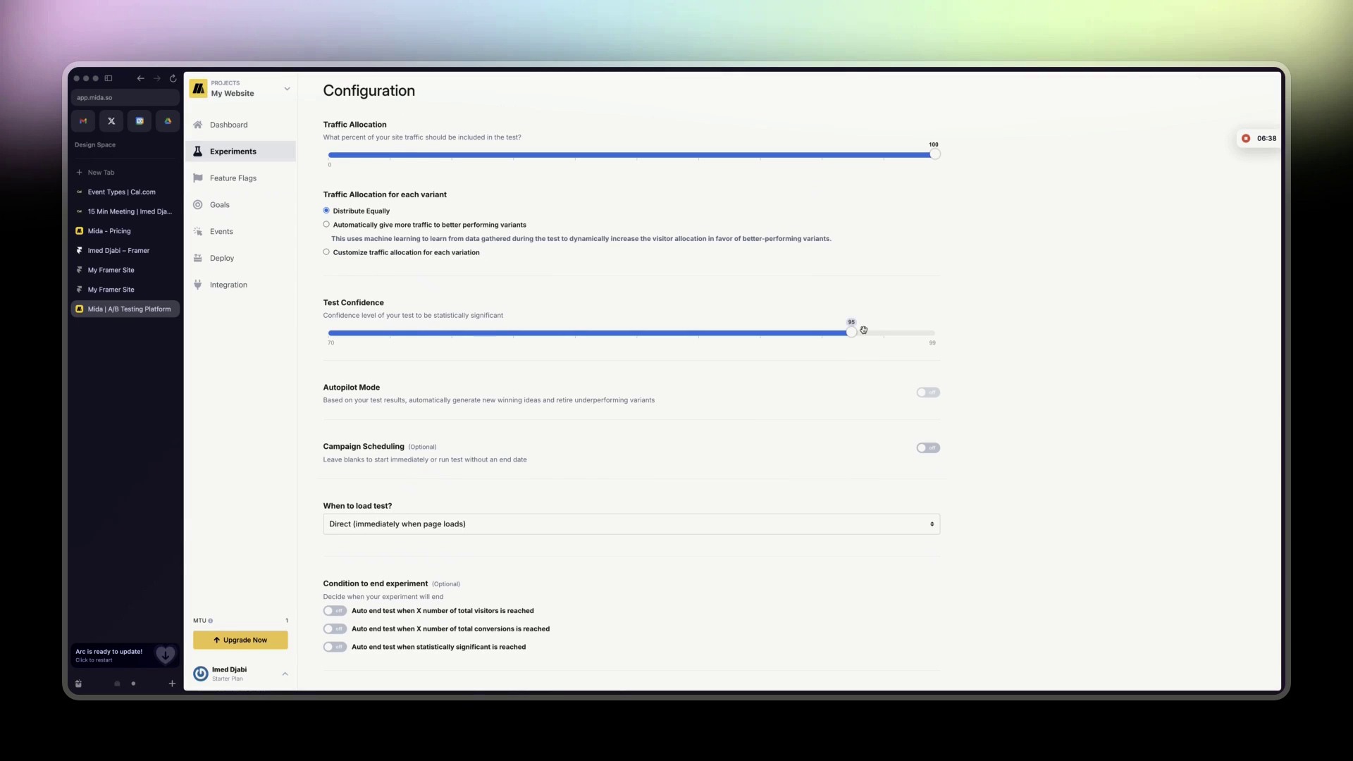
pyautogui.scroll(1, 400, 416)
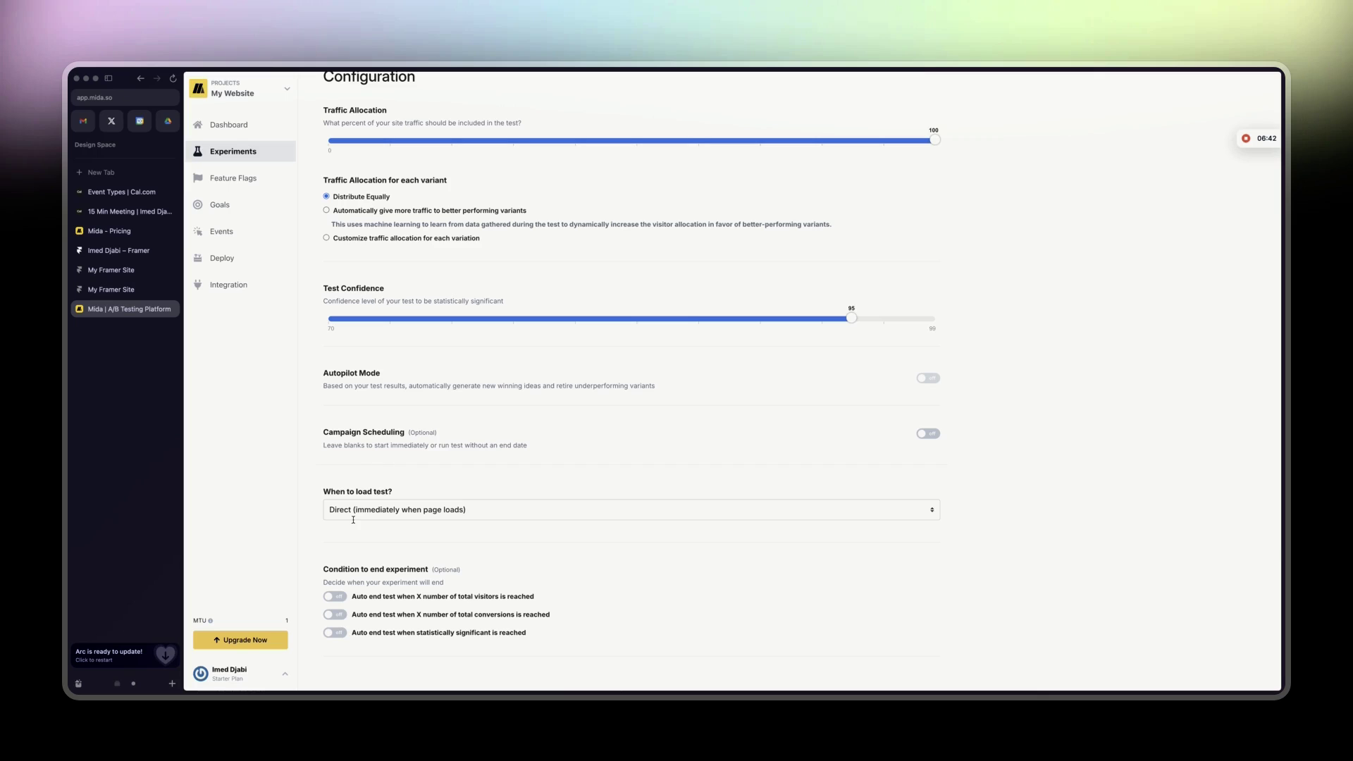
pyautogui.scroll(1, 633, 497)
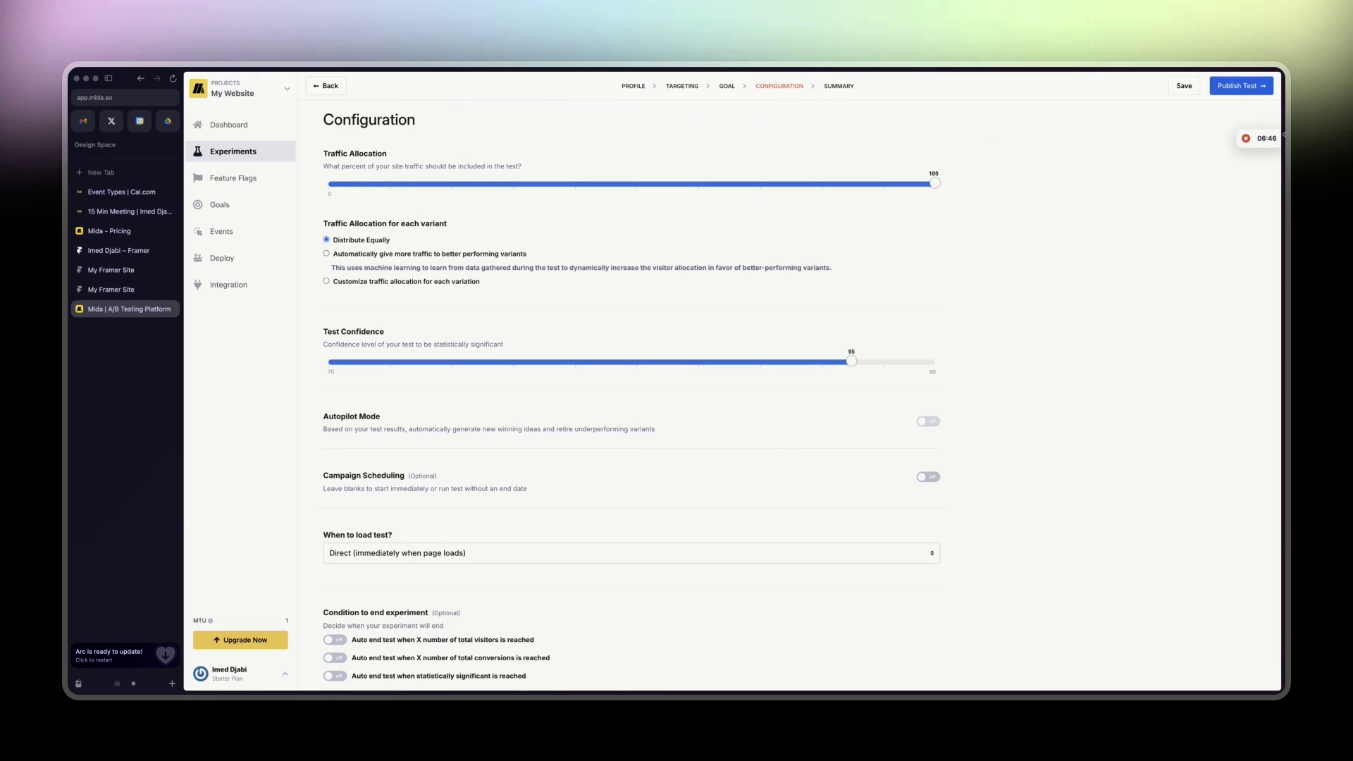
pyautogui.click(1250, 90)
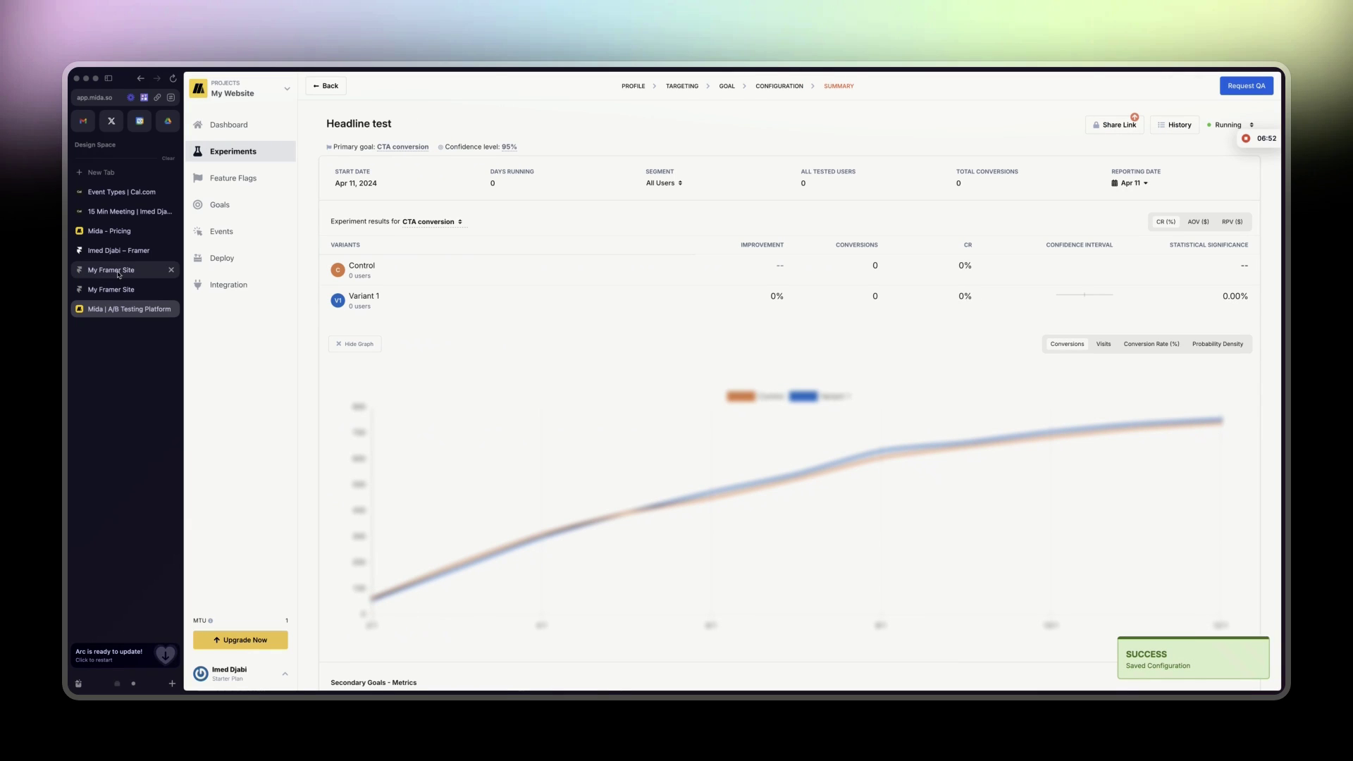
pyautogui.click(134, 255)
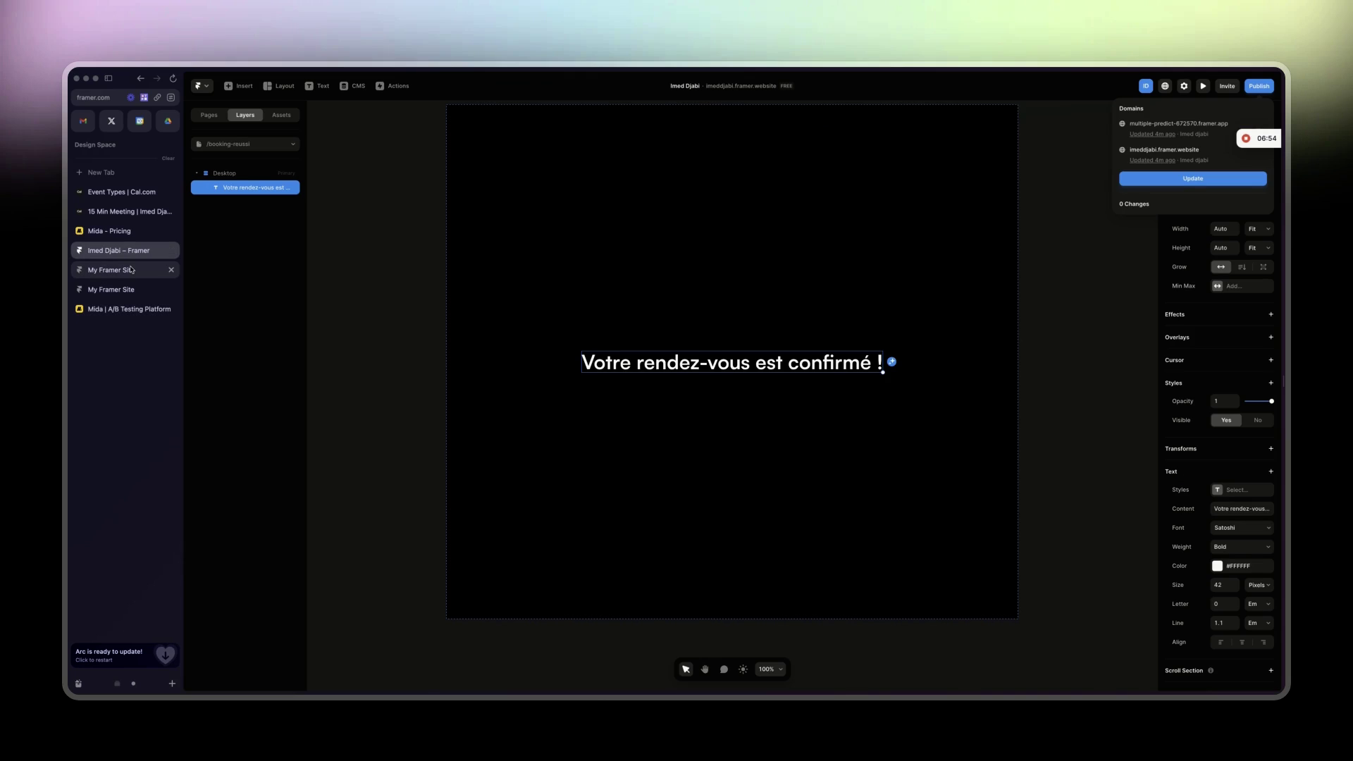
pyautogui.click(128, 270)
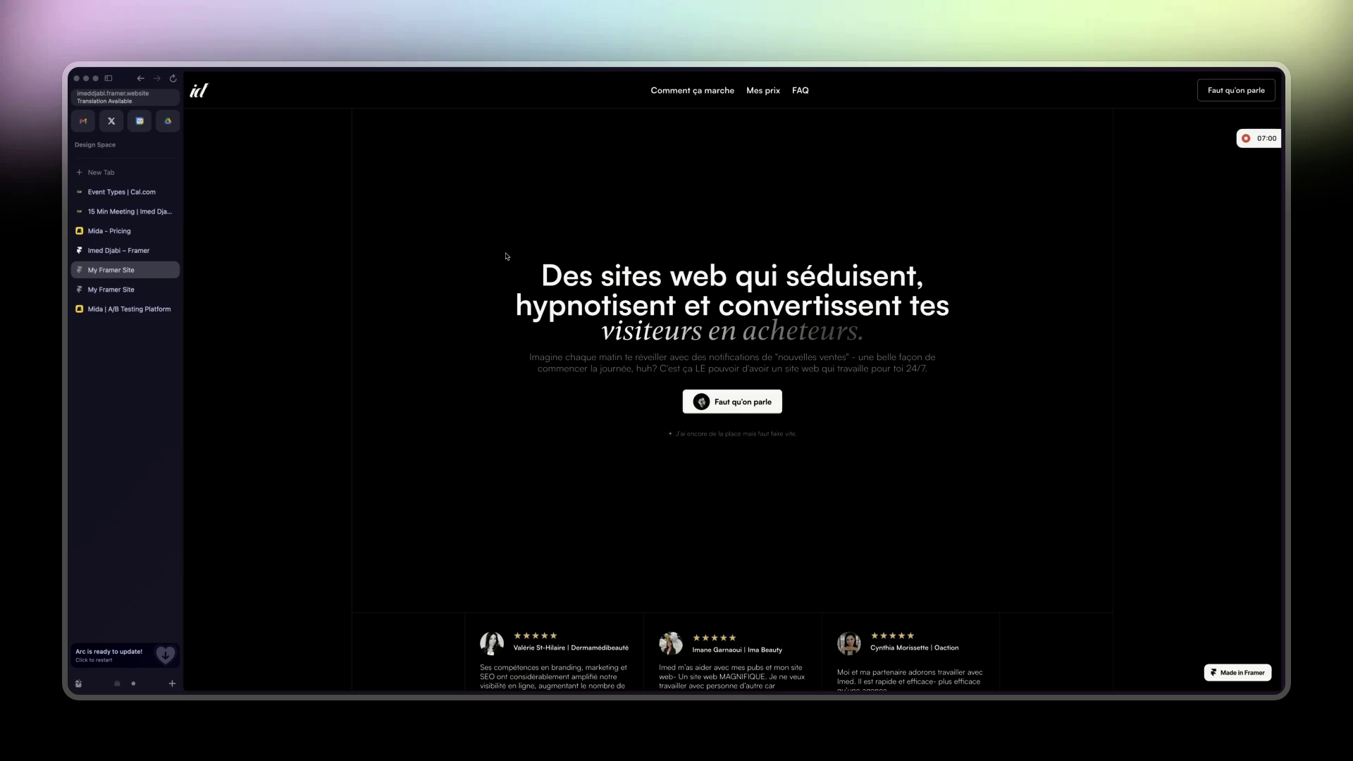
pyautogui.moveTo(506, 257); pyautogui.dragTo(973, 335)
pyautogui.click(282, 297)
pyautogui.click(120, 308)
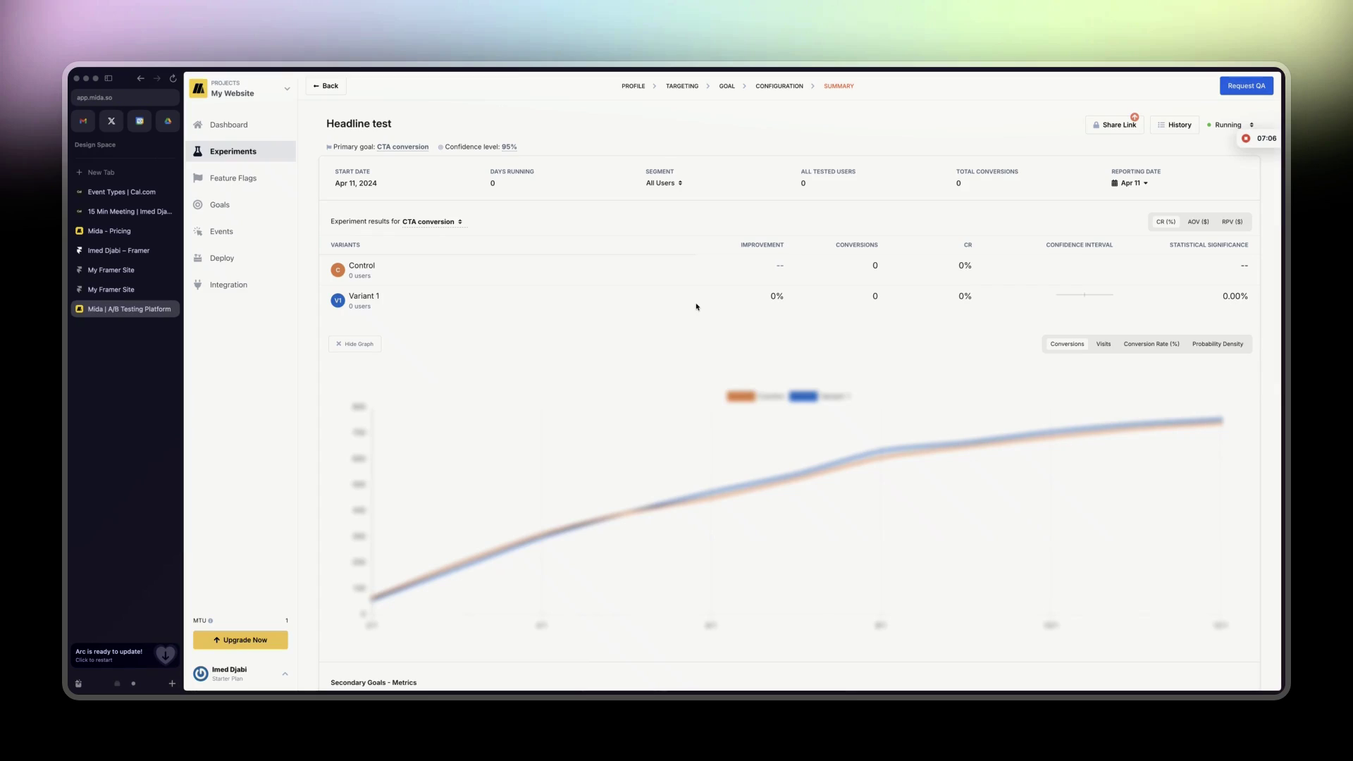